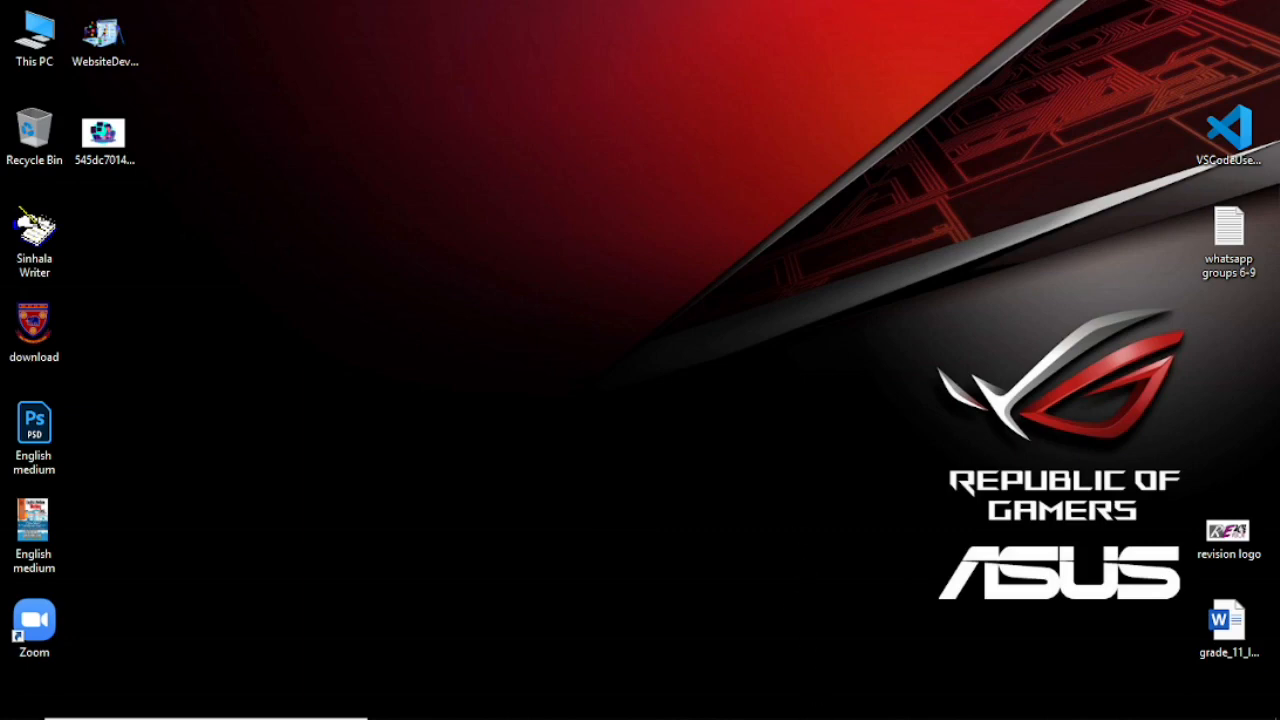
Step: Restore the Photoshop window showing the finished web development.psd cover from the taskbar
{"action": "left_click", "coordinate": [909, 701]}
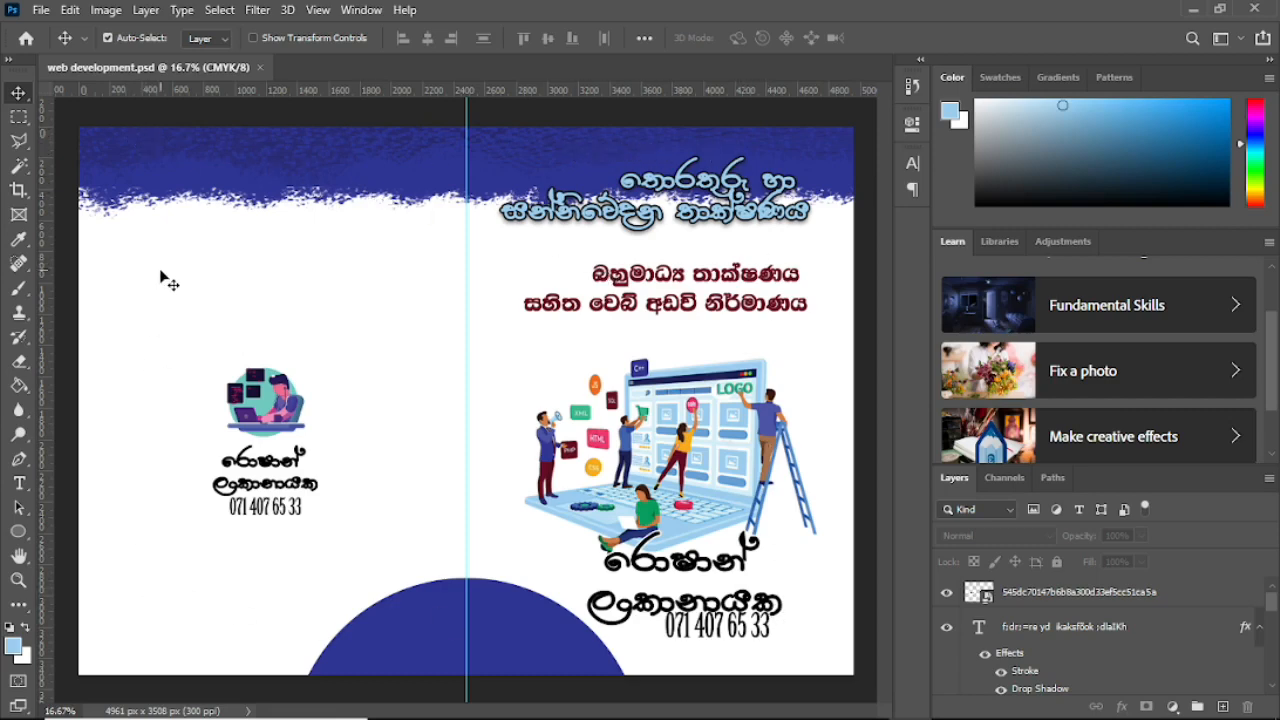
Step: Create a new A3 landscape document, 420 × 297 mm at 300 ppi, in CMYK Color
{"action": "left_click", "coordinate": [40, 11]}
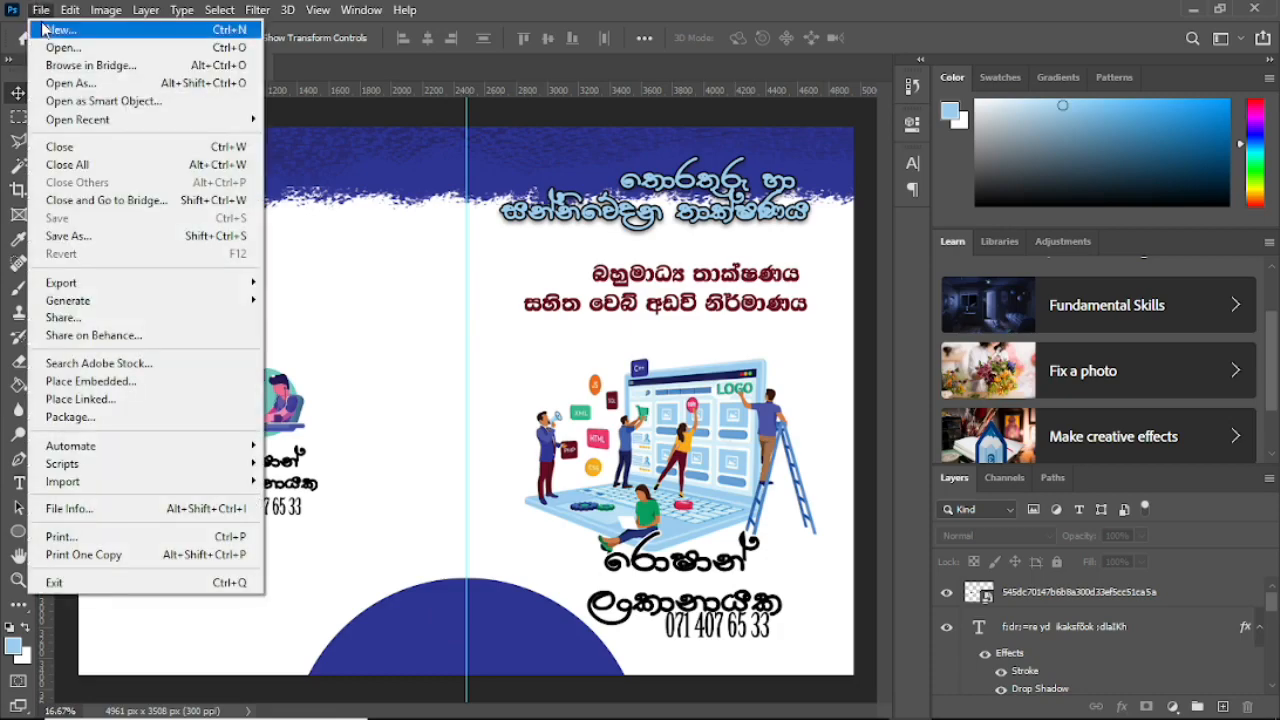
{"action": "left_click", "coordinate": [55, 30]}
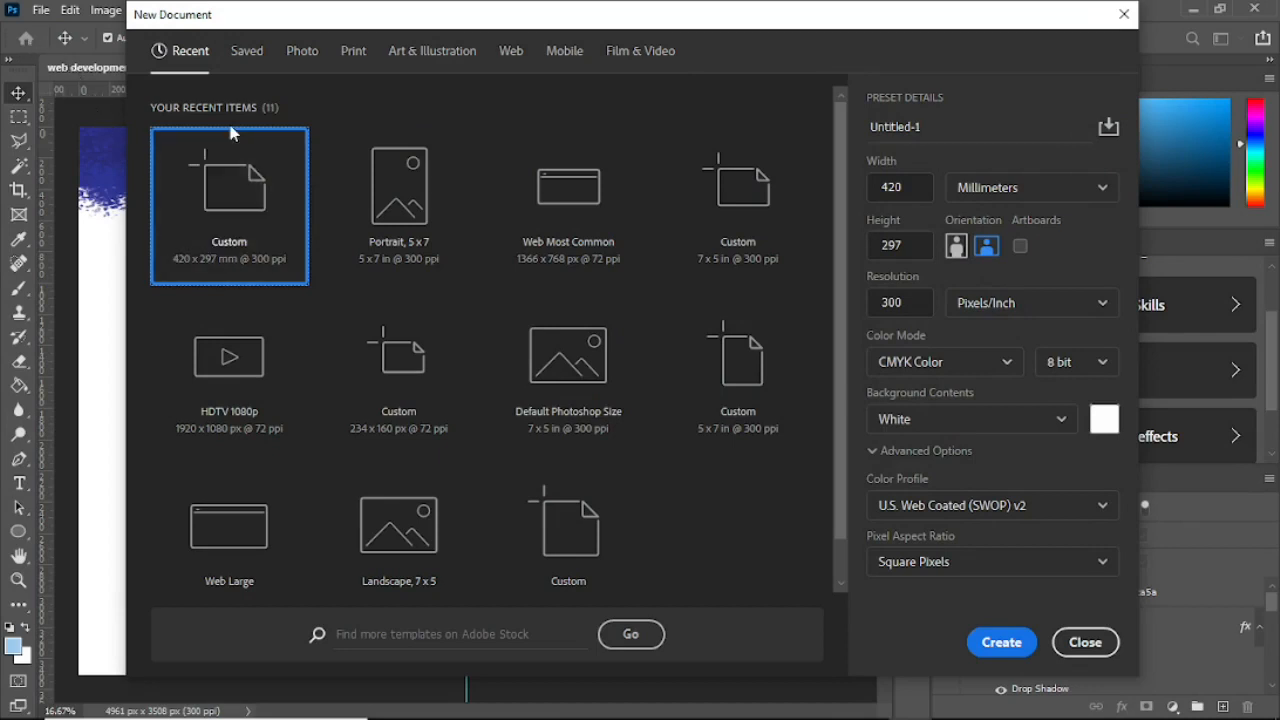
{"action": "left_click", "coordinate": [350, 50]}
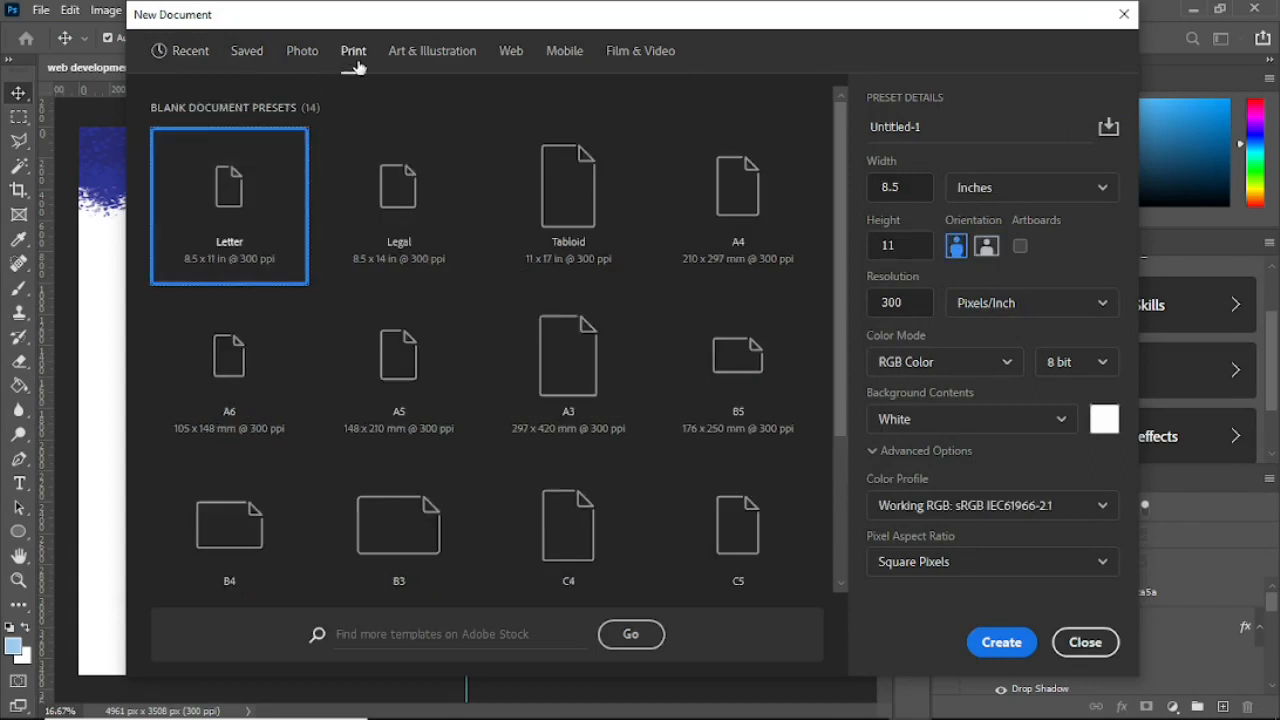
{"action": "left_click", "coordinate": [580, 377]}
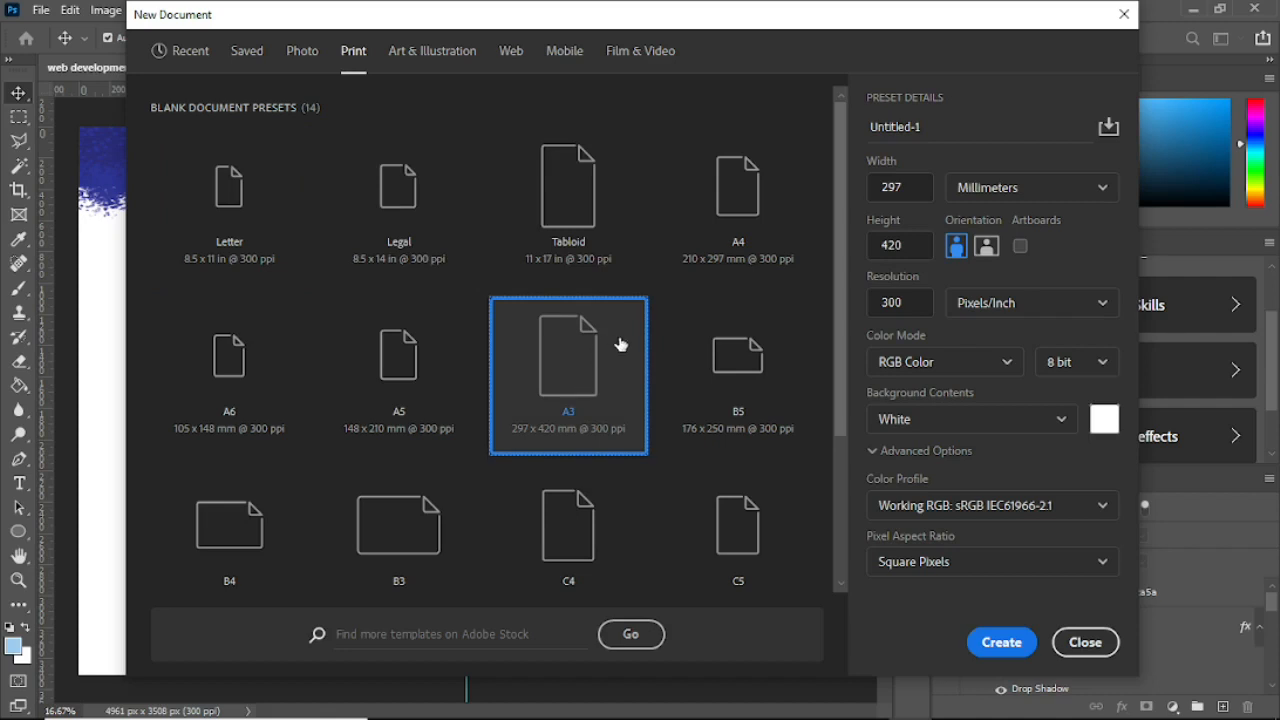
{"action": "left_click", "coordinate": [987, 248]}
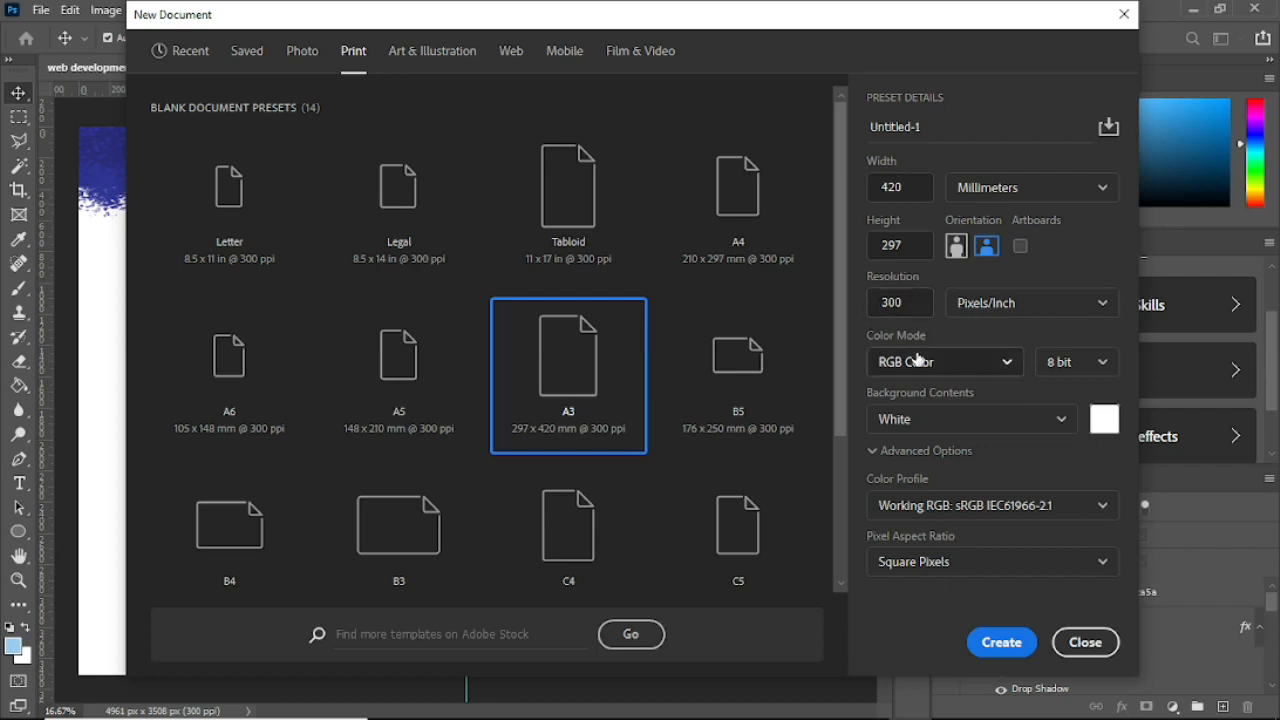
{"action": "left_click", "coordinate": [1004, 365]}
{"action": "left_click", "coordinate": [931, 500]}
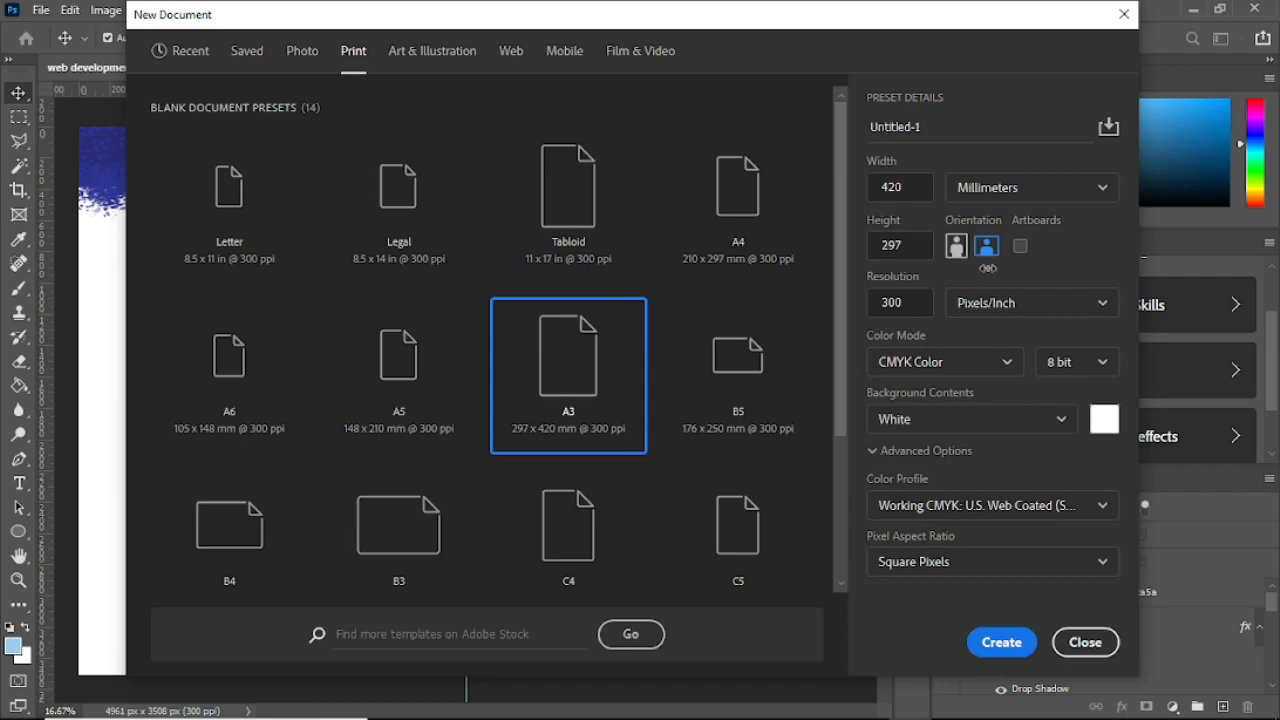
{"action": "left_click", "coordinate": [997, 645]}
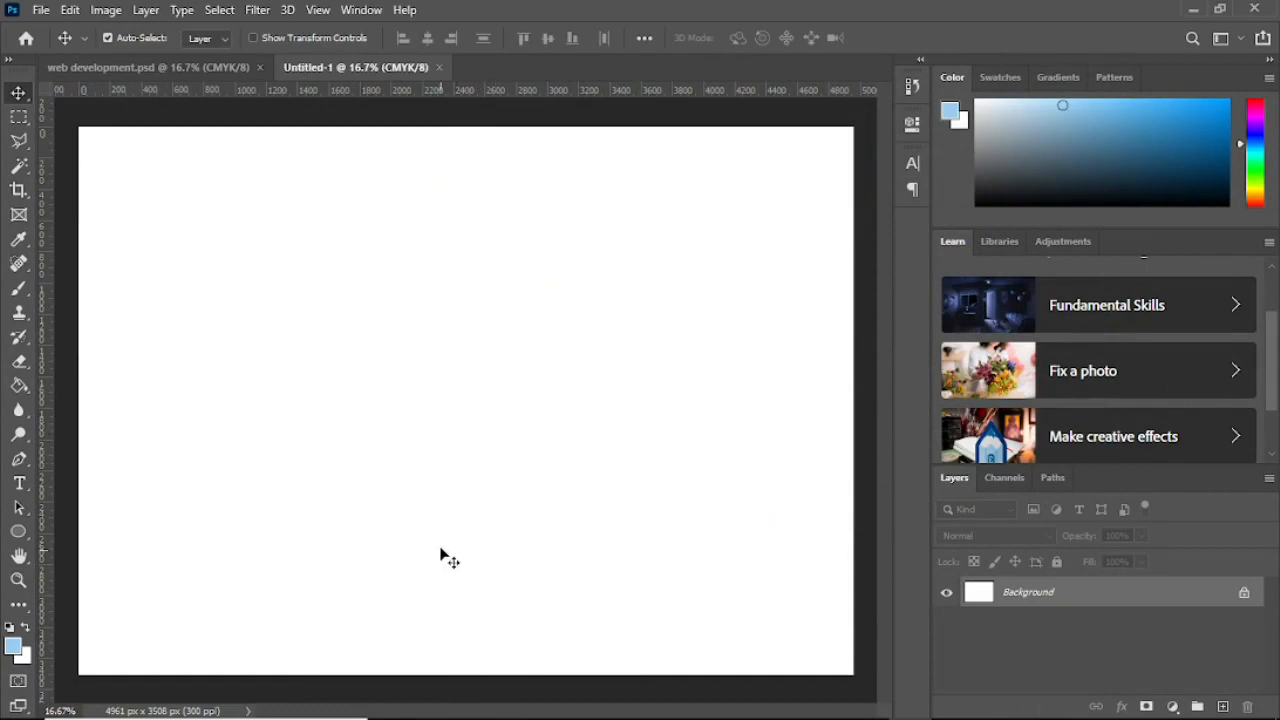
Step: Drop a vertical guide at the canvas centre, using select-all transform handles to find it
{"action": "left_click", "coordinate": [18, 116]}
{"action": "left_click_drag", "start_coordinate": [66, 117], "coordinate": [857, 694]}
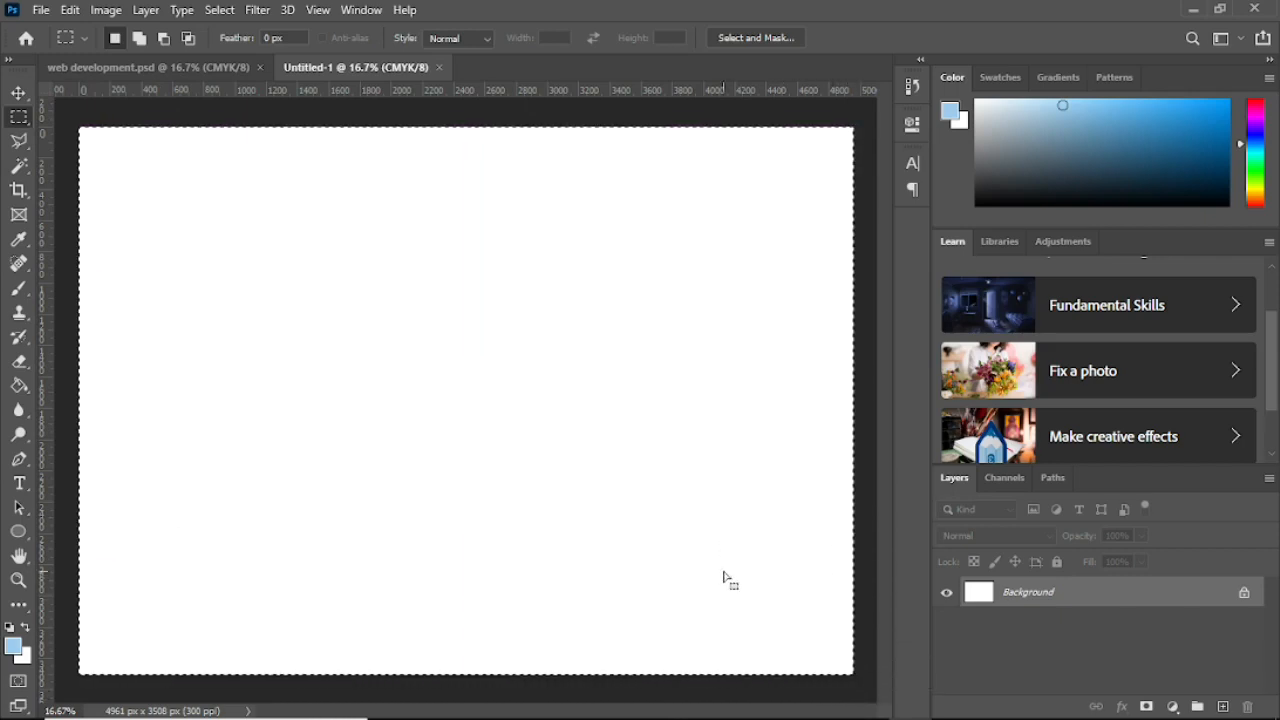
{"action": "key", "text": "ctrl+t"}
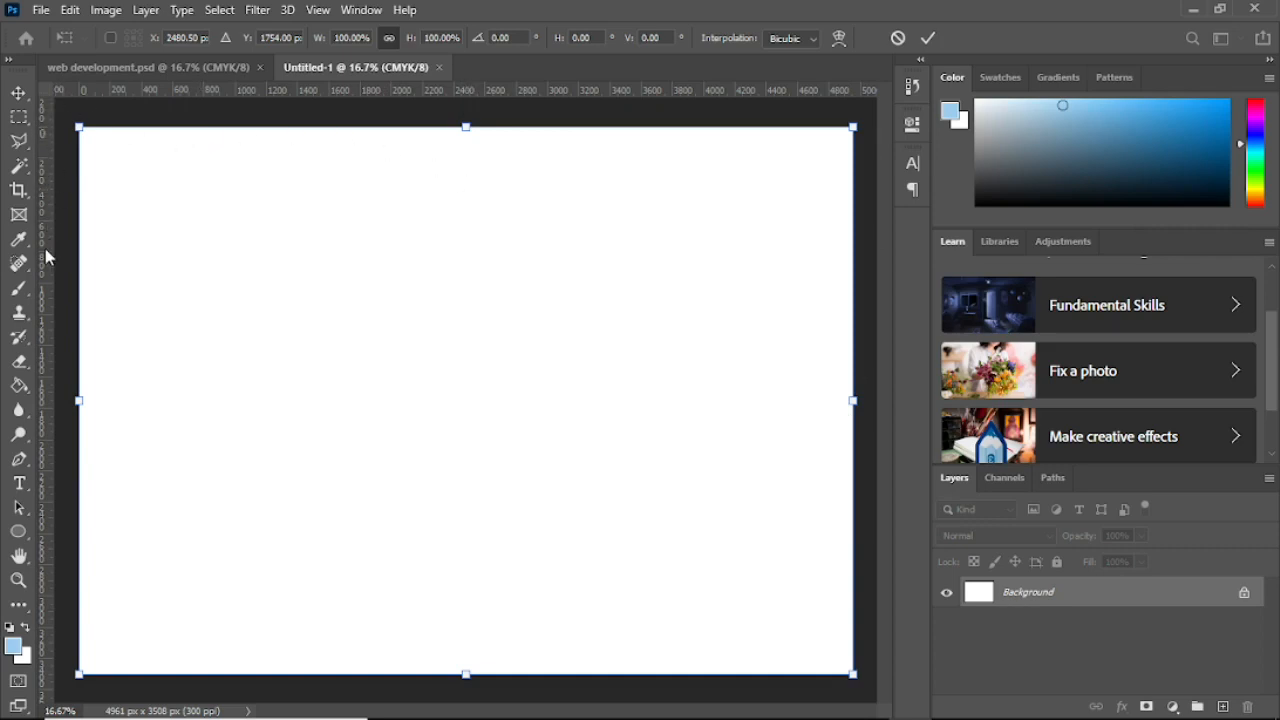
{"action": "left_click_drag", "start_coordinate": [42, 250], "coordinate": [471, 296]}
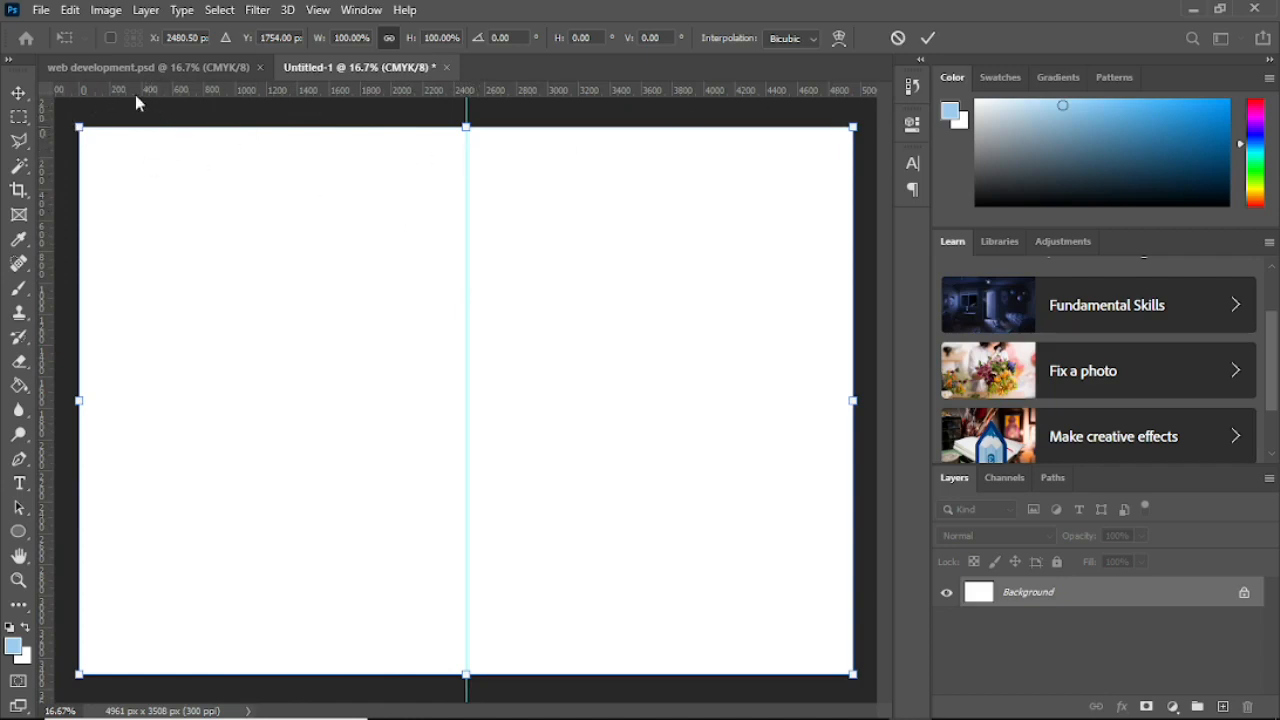
{"action": "left_click", "coordinate": [20, 94]}
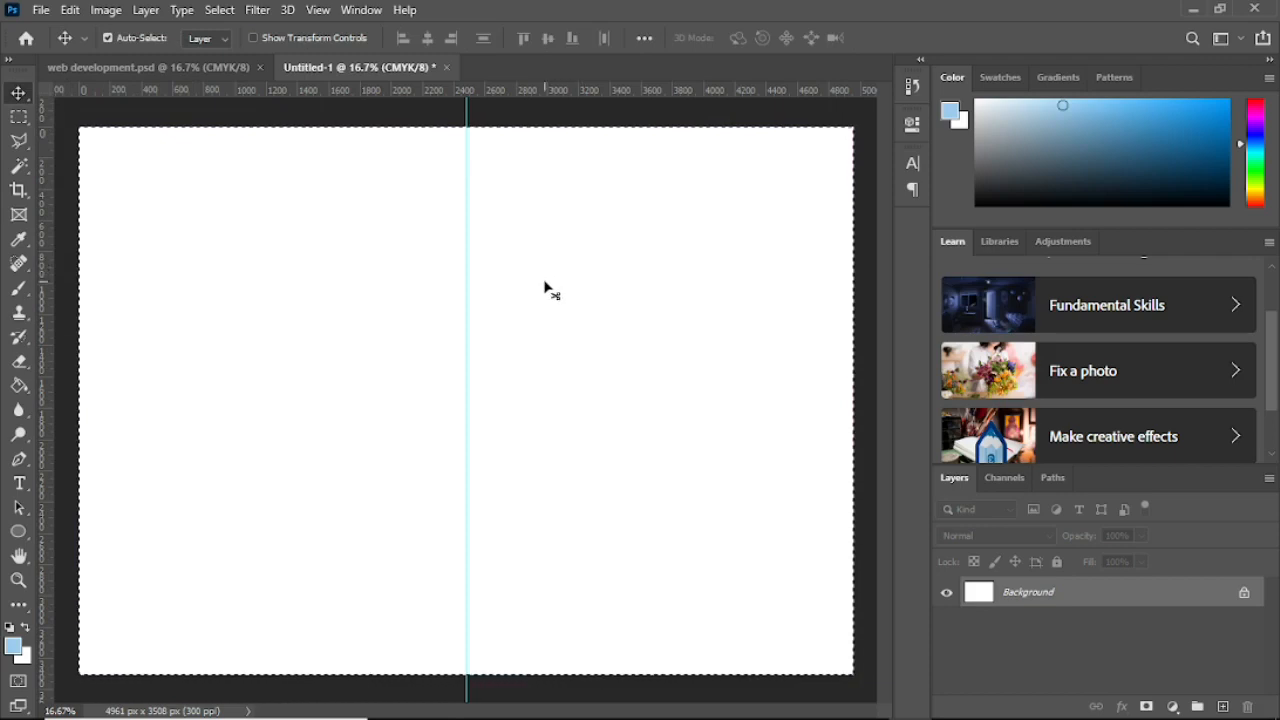
{"action": "key", "text": "ctrl+d"}
Step: Place the WebsiteDev image on the right page, slightly below middle, after checking the reference
{"action": "left_click", "coordinate": [1194, 10]}
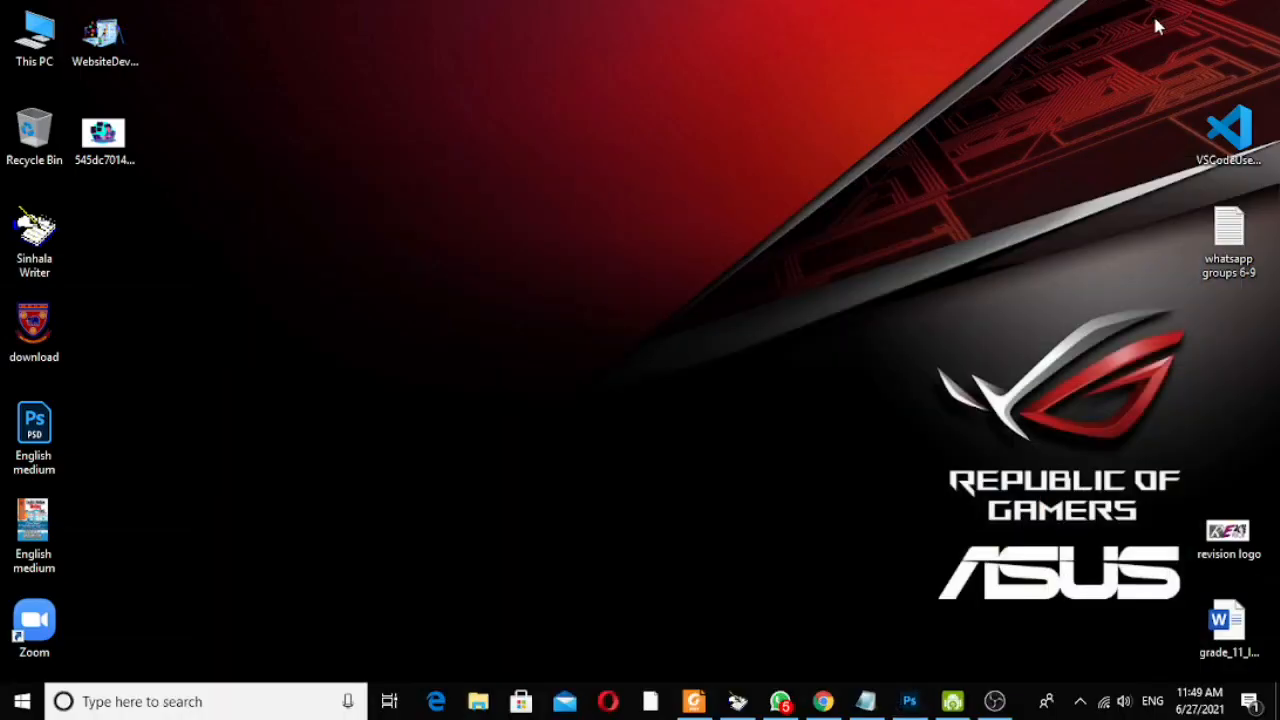
{"action": "left_click_drag", "start_coordinate": [108, 37], "coordinate": [643, 398]}
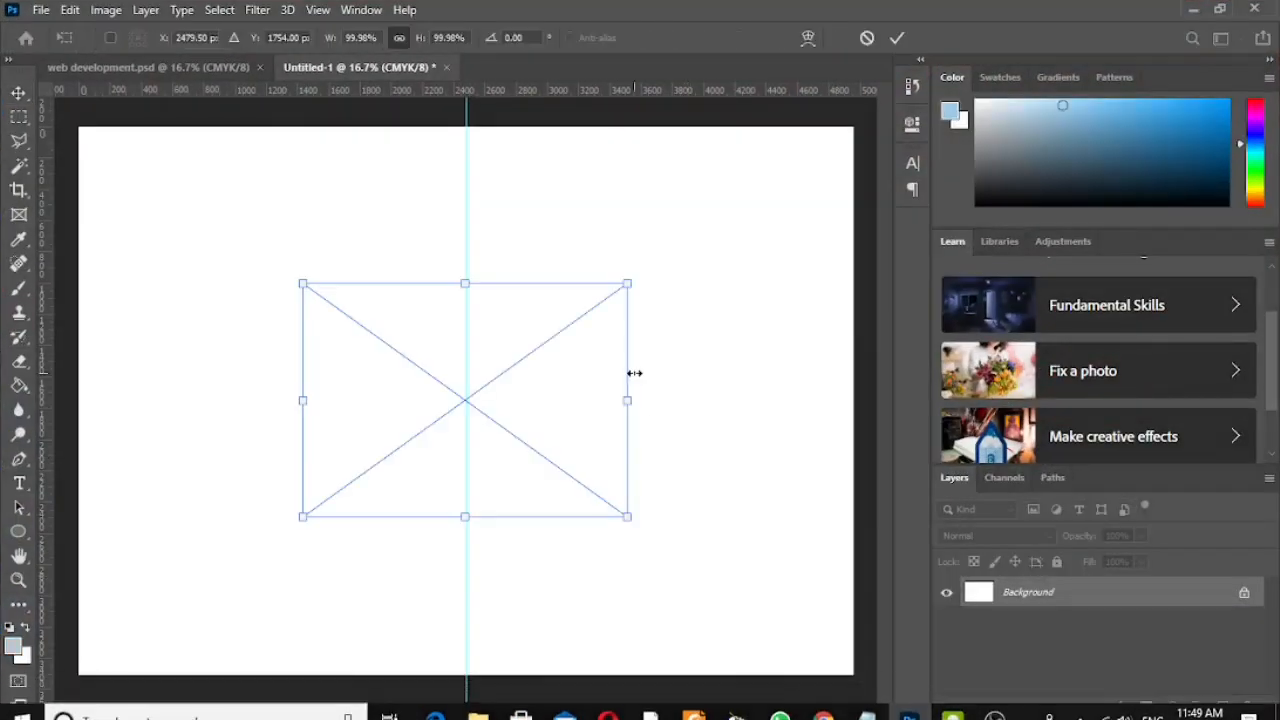
{"action": "left_click_drag", "start_coordinate": [510, 343], "coordinate": [715, 327]}
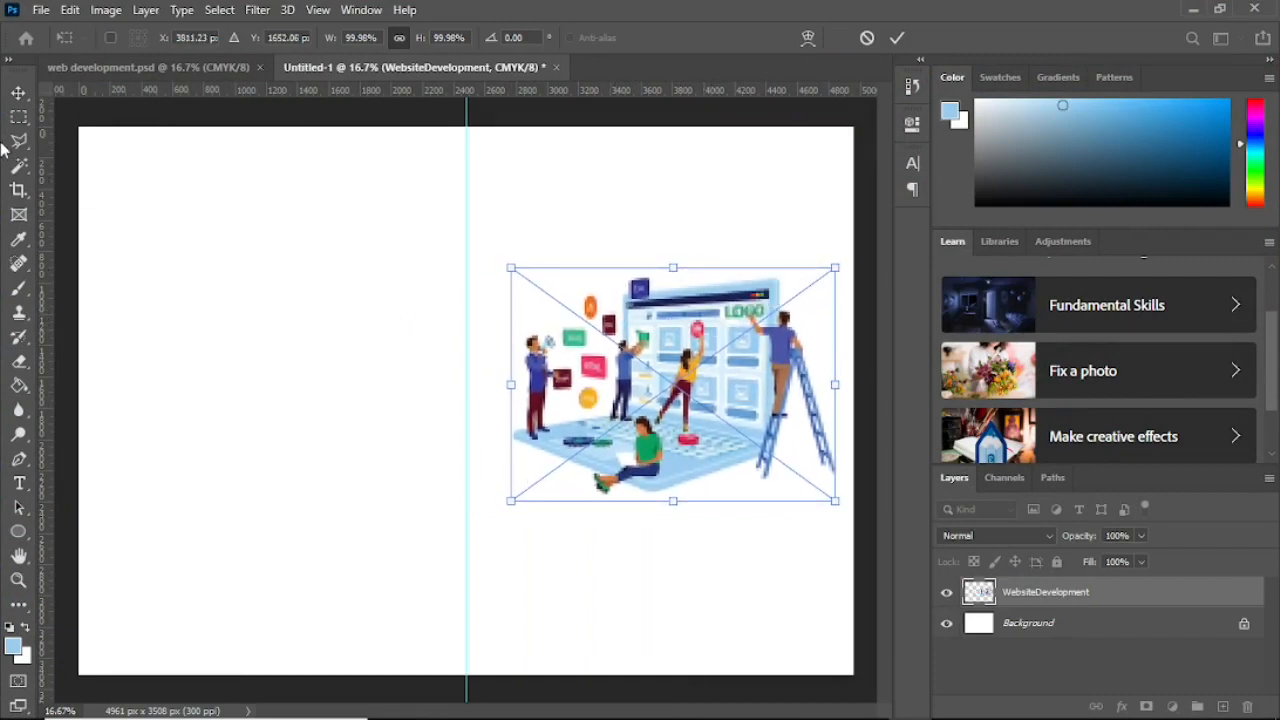
{"action": "left_click", "coordinate": [20, 93]}
{"action": "mouse_move", "coordinate": [749, 348]}
{"action": "left_mouse_down"}
{"action": "mouse_move", "coordinate": [734, 375]}
{"action": "mouse_move", "coordinate": [745, 371]}
{"action": "left_mouse_up"}
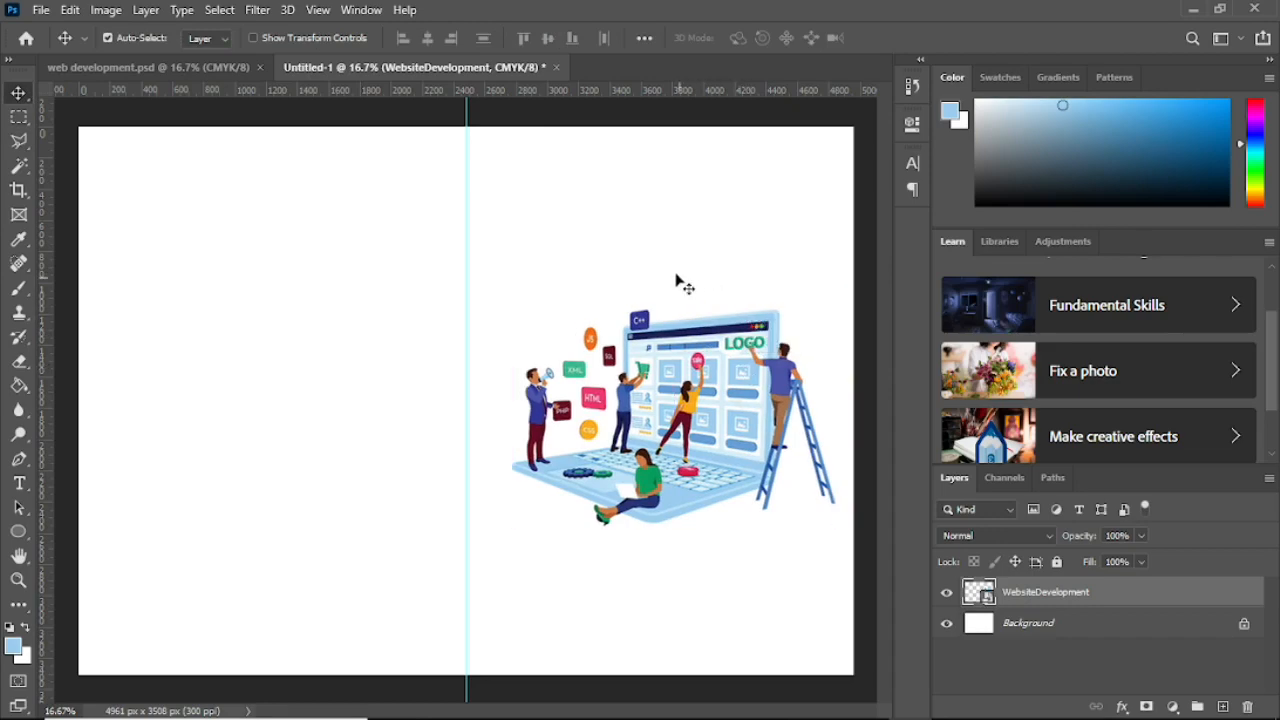
{"action": "left_click", "coordinate": [178, 68]}
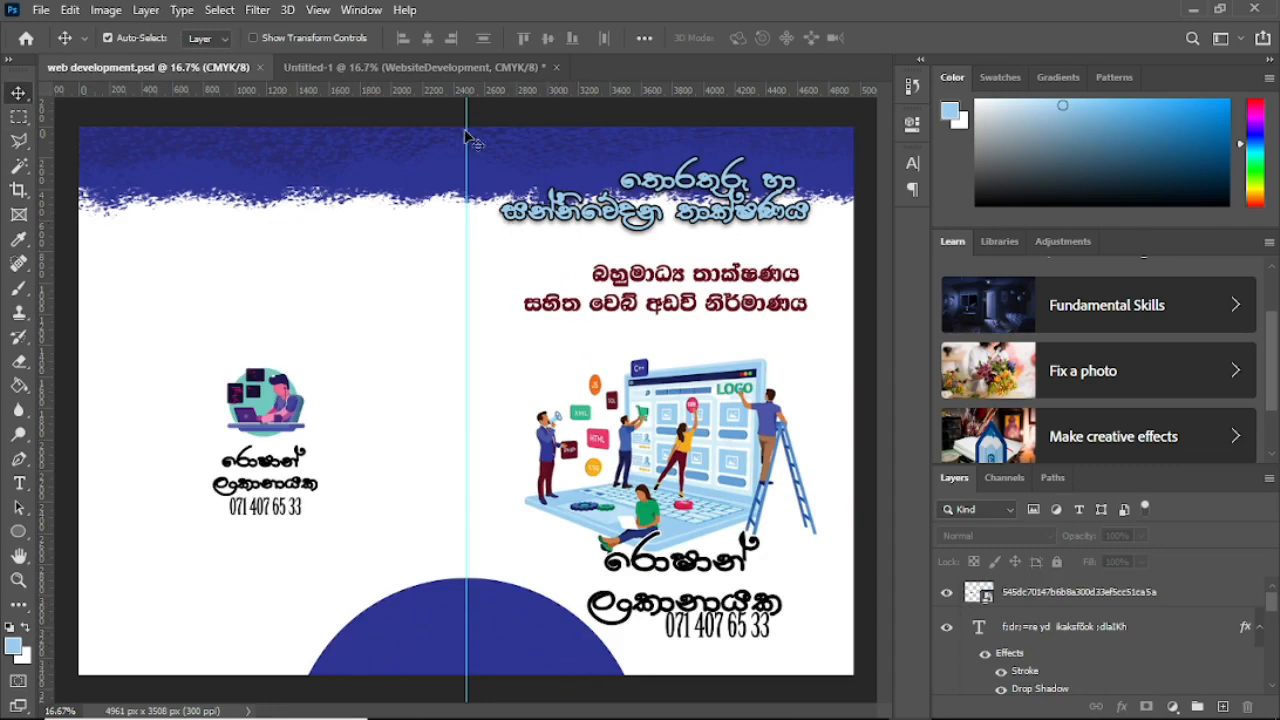
{"action": "left_click", "coordinate": [360, 66]}
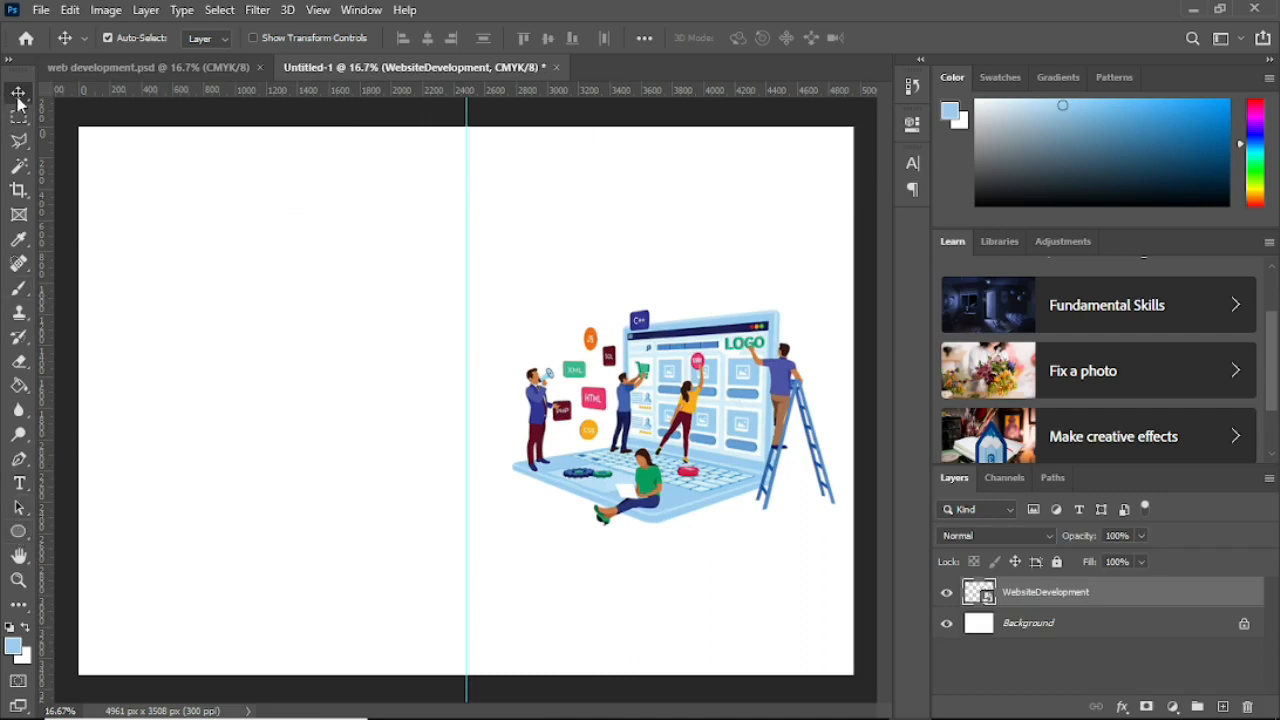
Step: Draw an ellipse near the bottom of the page and move it onto the centre guide
{"action": "left_click", "coordinate": [17, 536]}
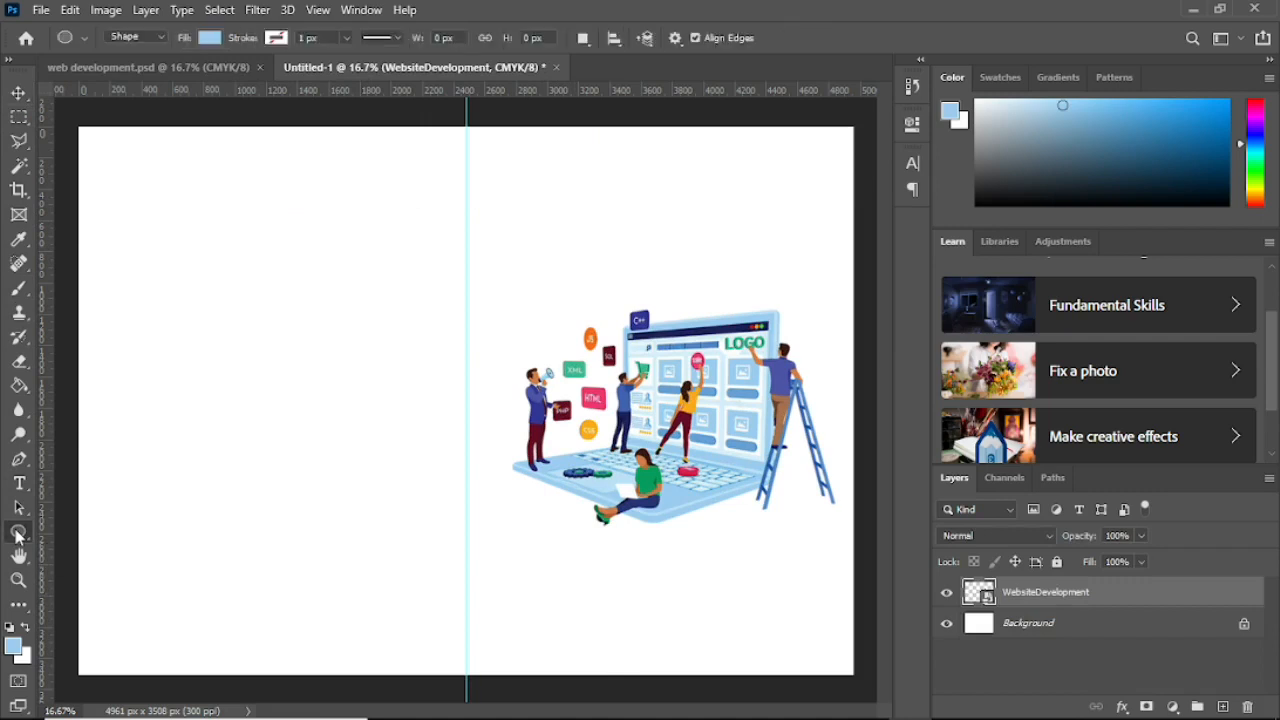
{"action": "left_click_drag", "start_coordinate": [365, 548], "coordinate": [607, 714]}
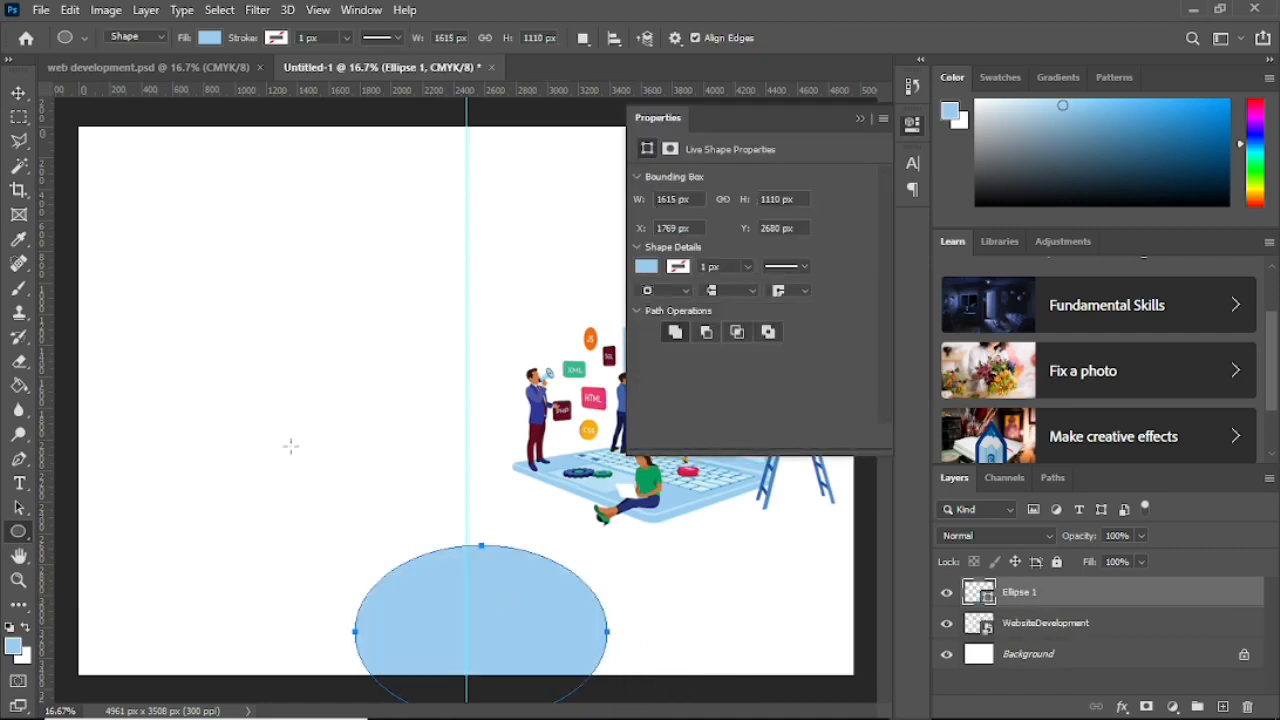
{"action": "left_click", "coordinate": [18, 93]}
{"action": "left_click_drag", "start_coordinate": [521, 596], "coordinate": [506, 618]}
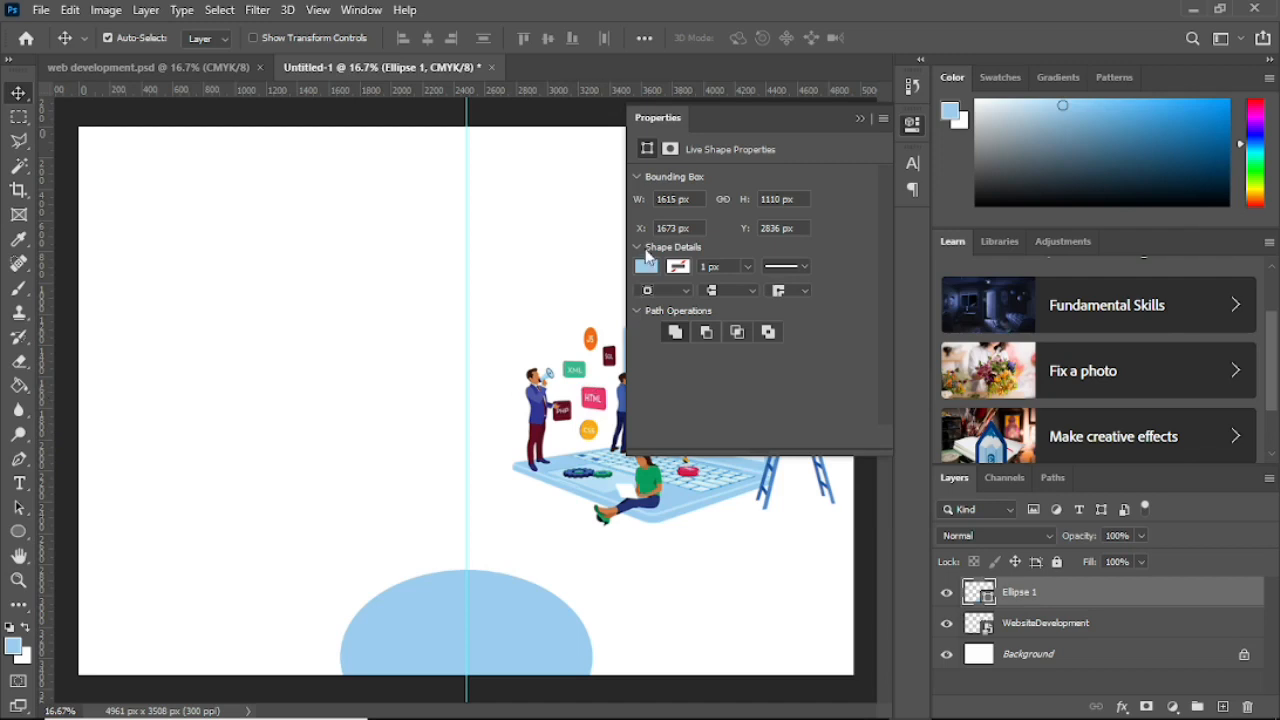
{"action": "left_click", "coordinate": [858, 119]}
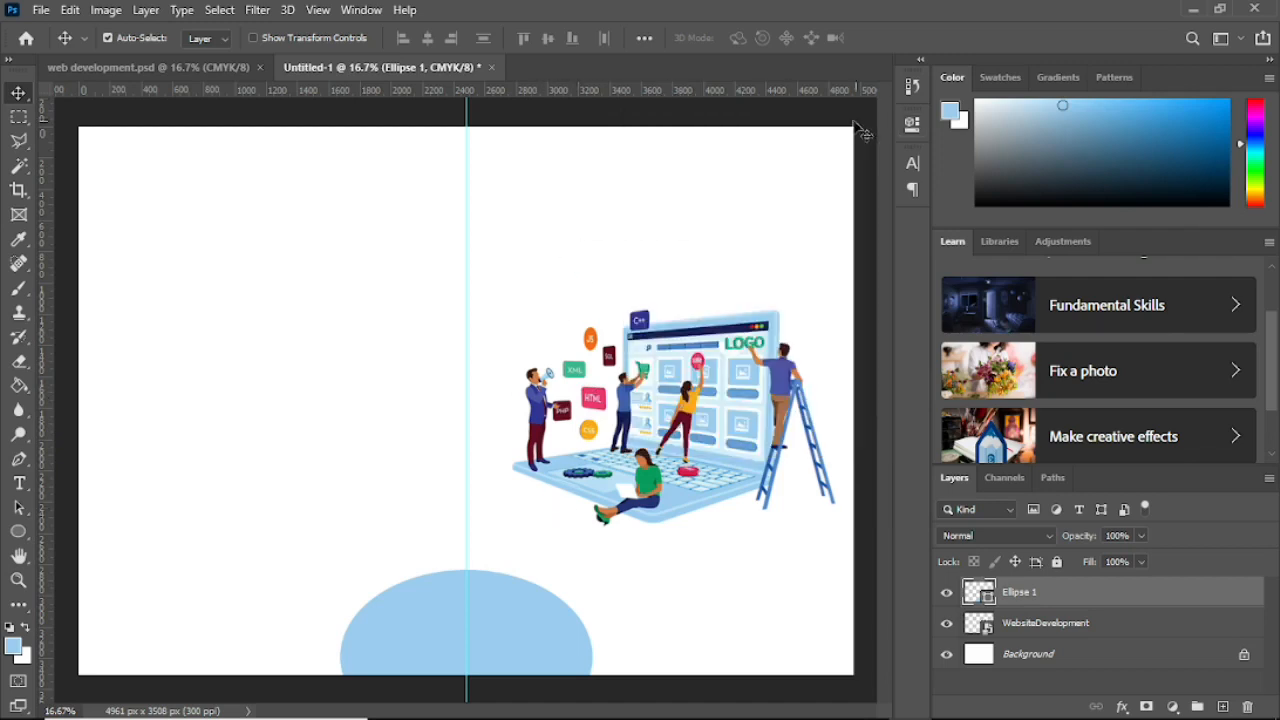
Step: Rasterize the ellipse and fill it with dark blue #303695 sampled from the C++ icon
{"action": "left_click", "coordinate": [20, 387]}
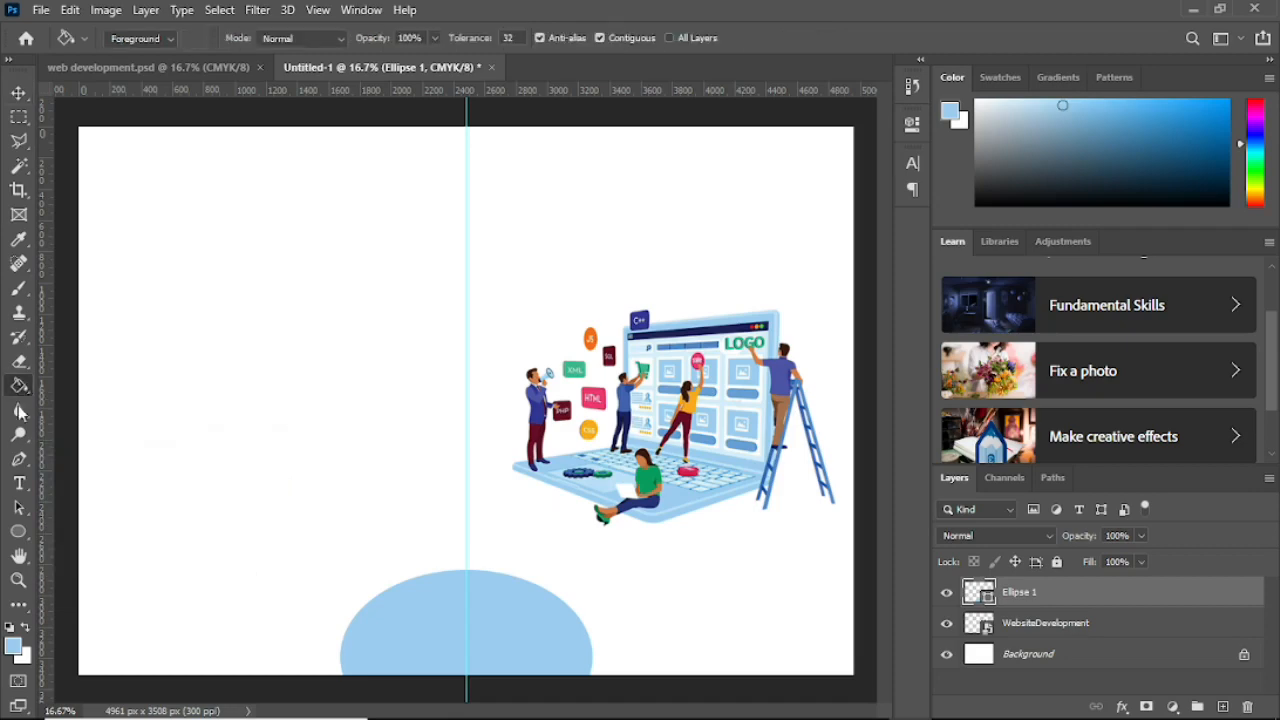
{"action": "left_click", "coordinate": [14, 648]}
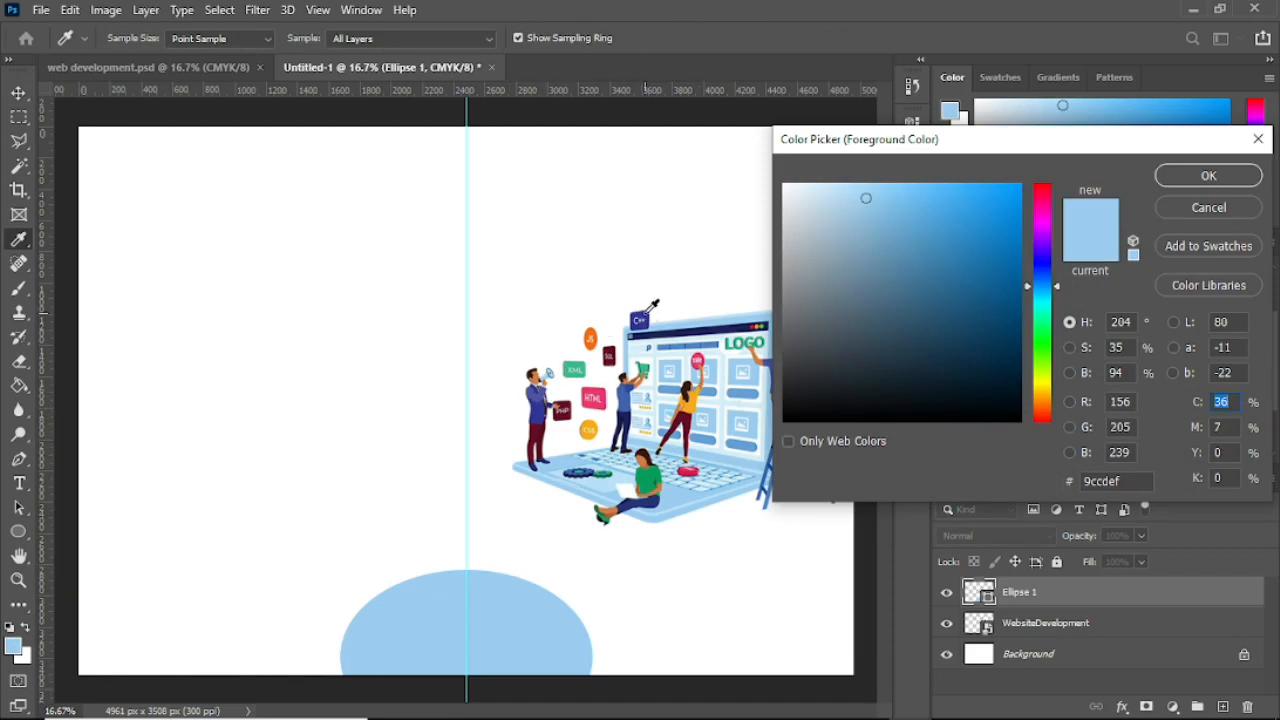
{"action": "left_click", "coordinate": [646, 314]}
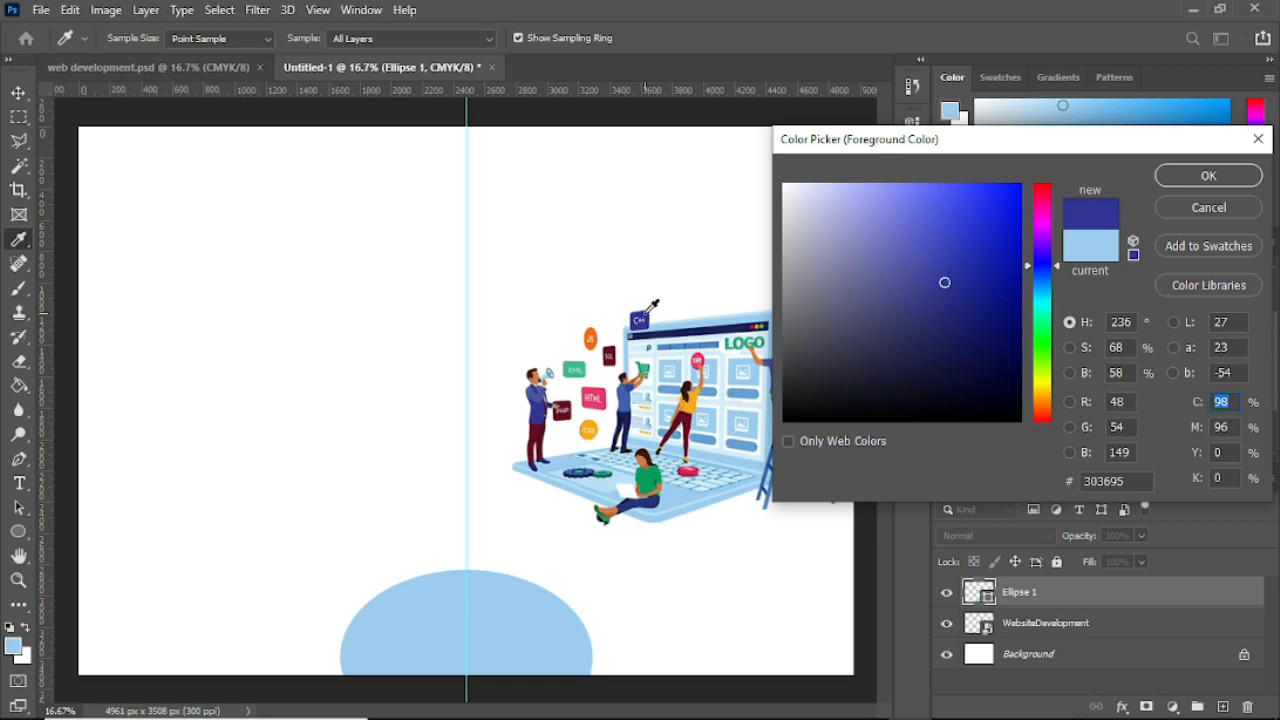
{"action": "left_click", "coordinate": [1210, 177]}
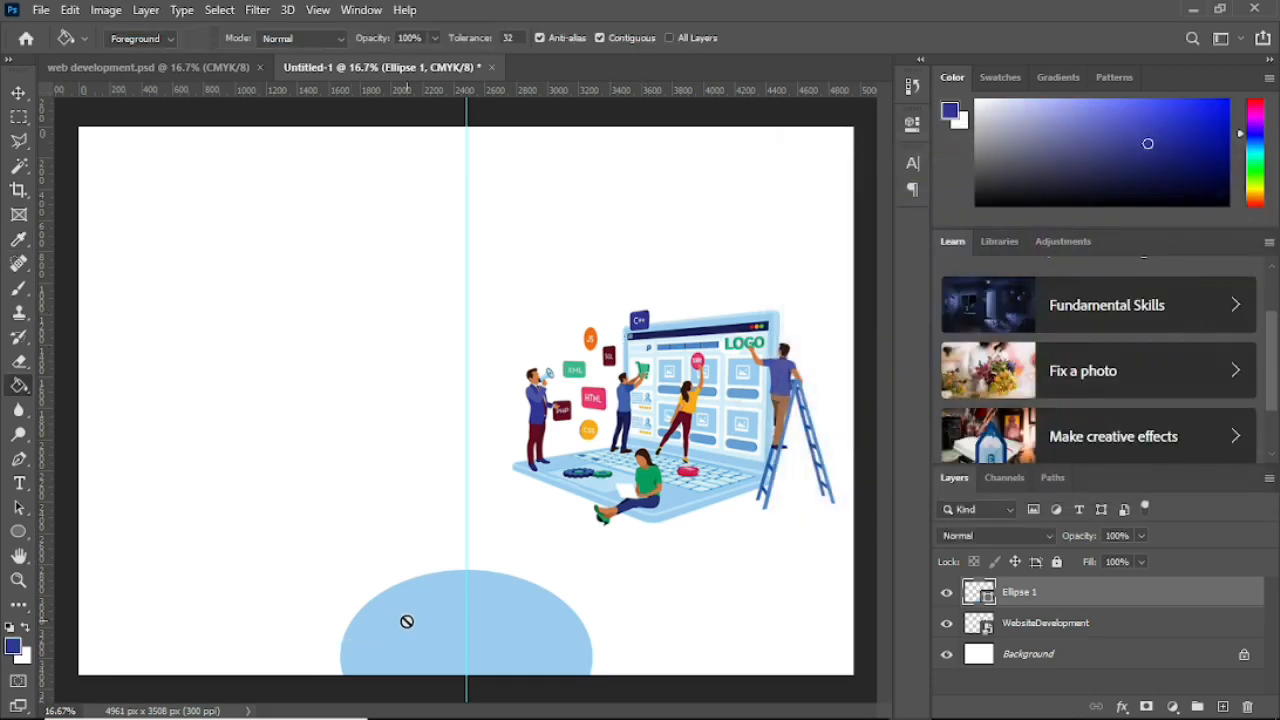
{"action": "left_click", "coordinate": [406, 621]}
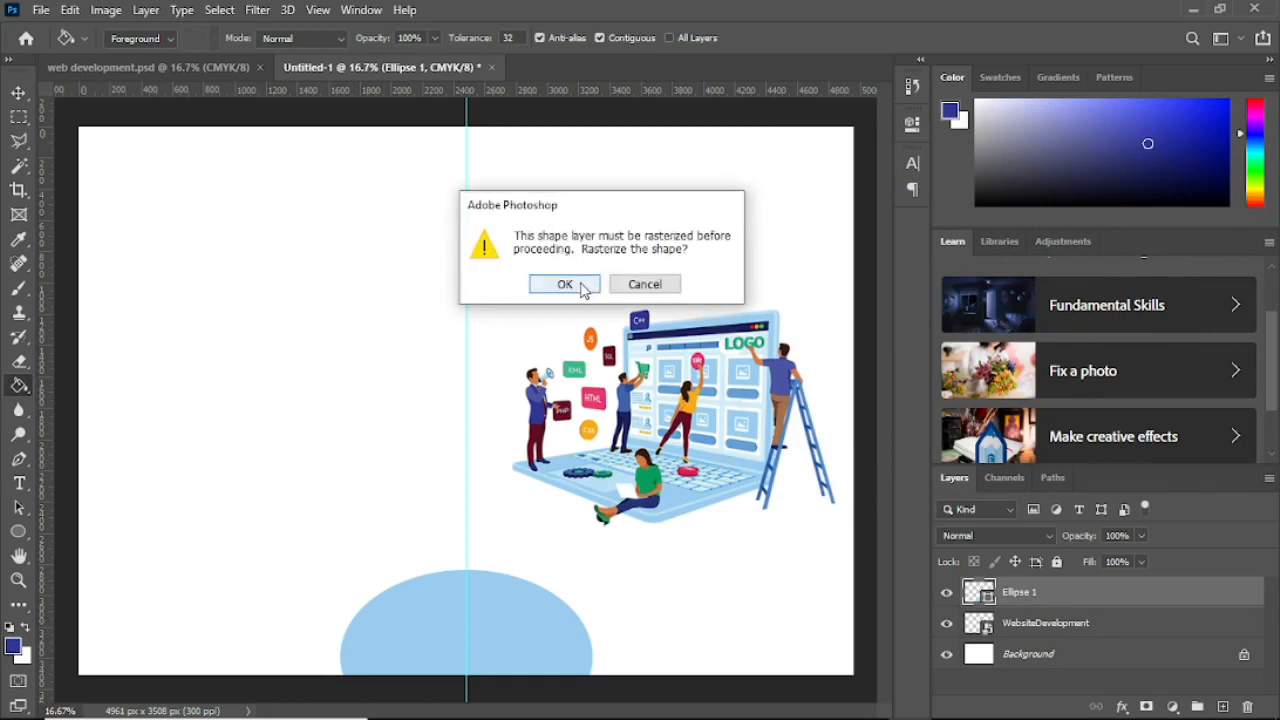
{"action": "left_click", "coordinate": [565, 285]}
{"action": "left_click", "coordinate": [430, 616]}
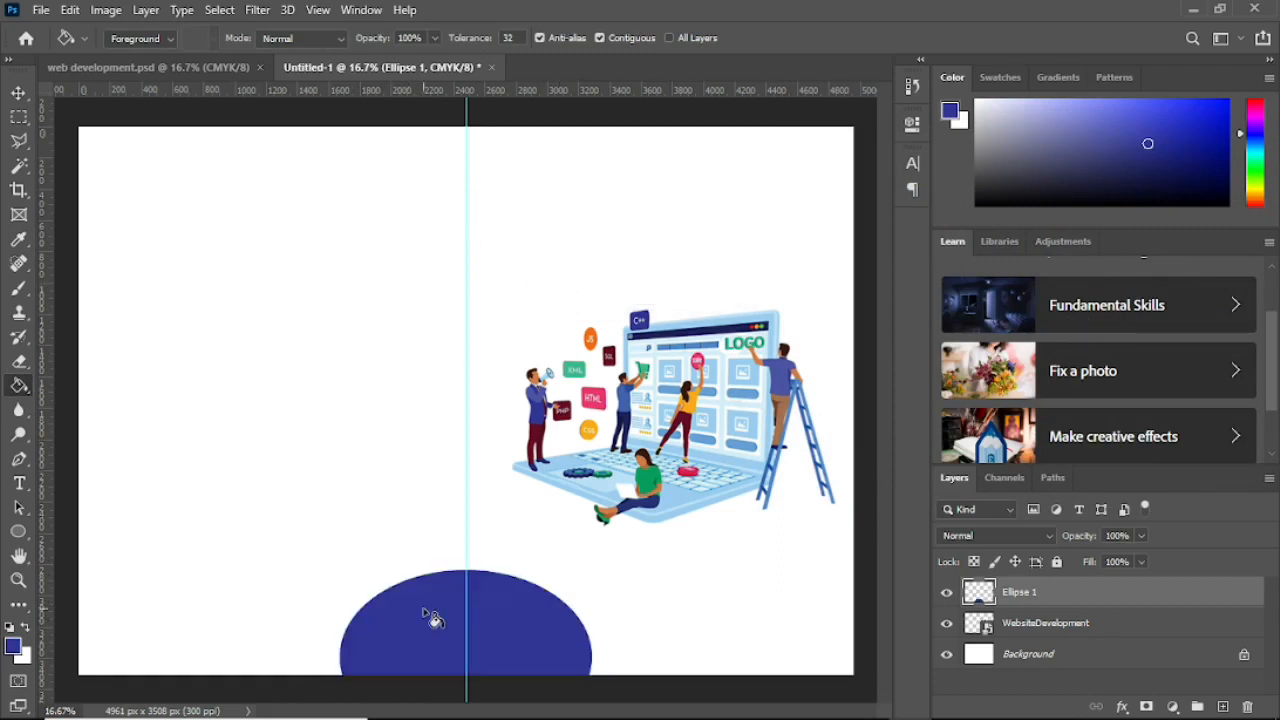
{"action": "left_click", "coordinate": [18, 93]}
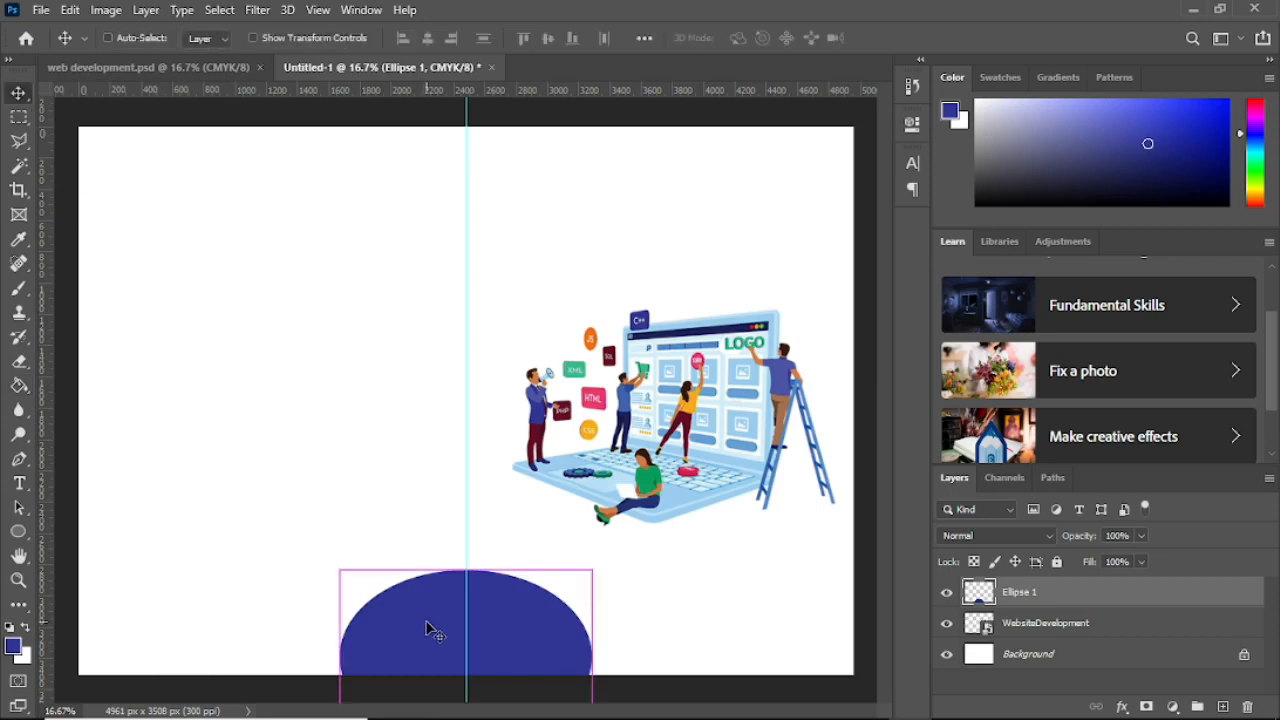
Step: Widen the blue ellipse to 116% centred on the guide, lower the illustration, then view the reference
{"action": "key", "text": "ctrl+t"}
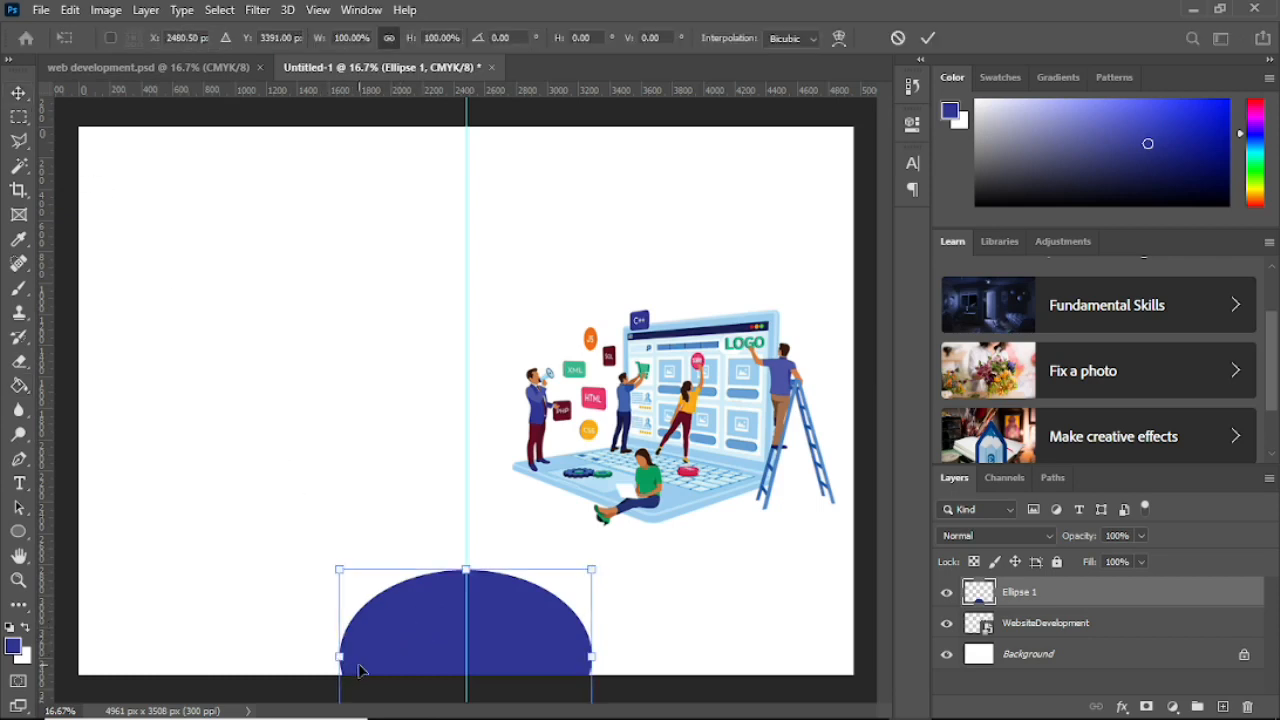
{"action": "left_click_drag", "start_coordinate": [340, 657], "coordinate": [303, 657]}
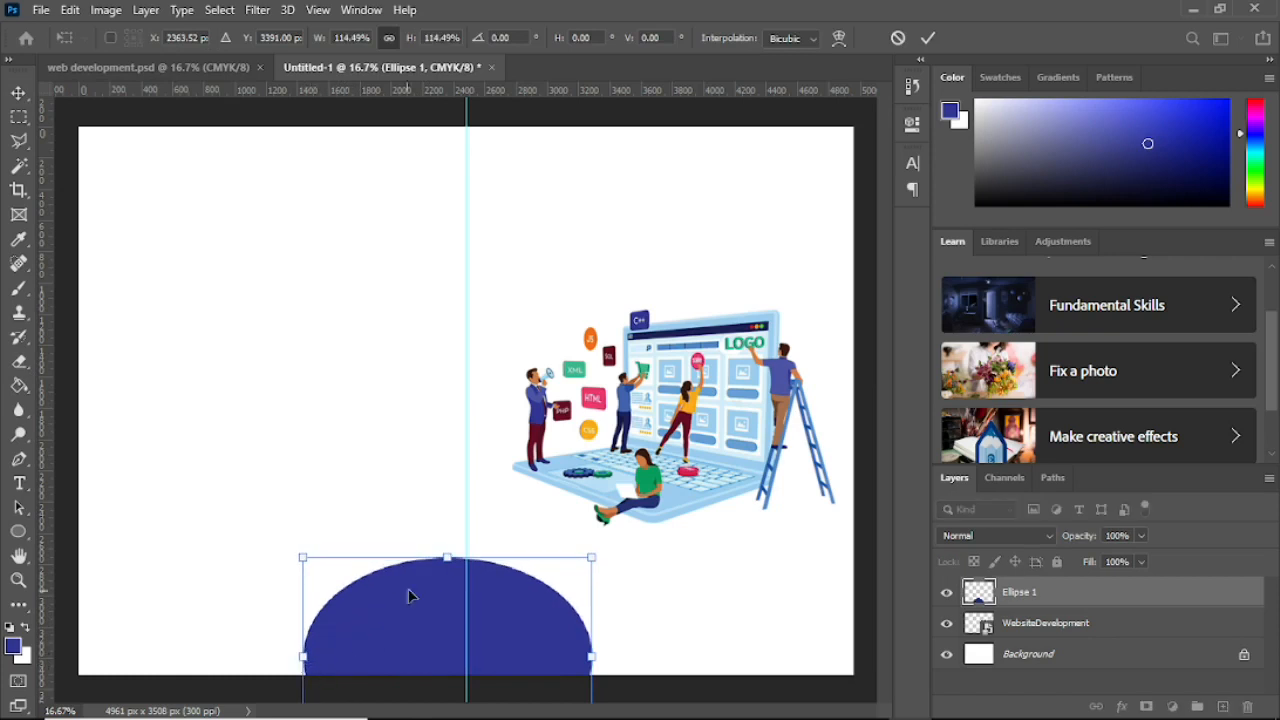
{"action": "left_click_drag", "start_coordinate": [441, 549], "coordinate": [454, 640]}
{"action": "key", "text": "Return"}
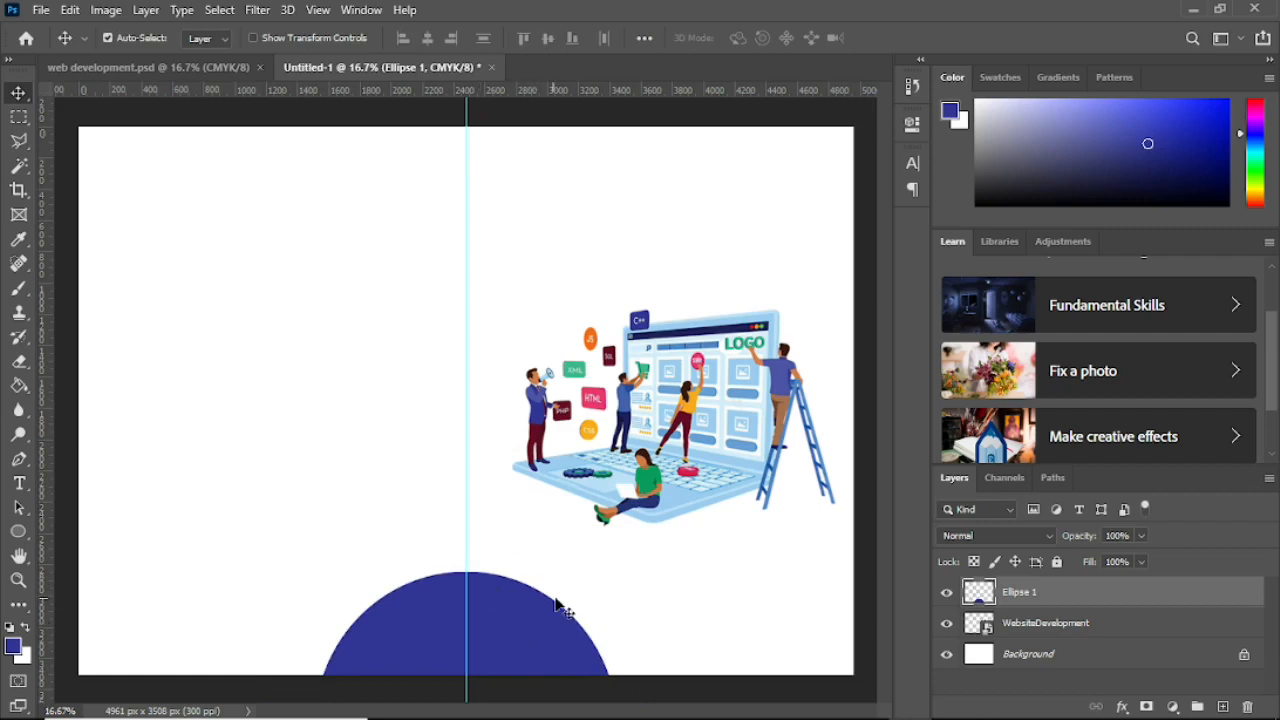
{"action": "key", "text": "ctrl"}
{"action": "key", "text": "ctrl+t"}
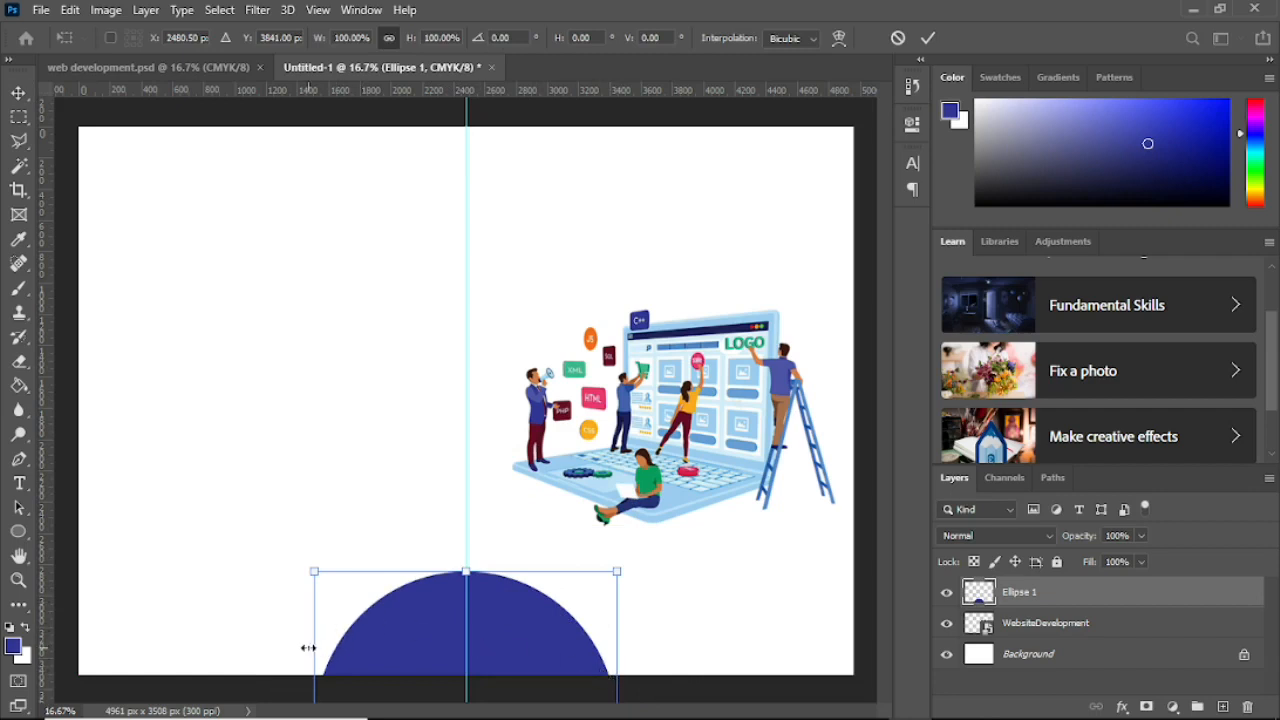
{"action": "left_click_drag", "start_coordinate": [308, 648], "coordinate": [264, 652]}
{"action": "left_click_drag", "start_coordinate": [393, 650], "coordinate": [412, 650]}
{"action": "key", "text": "Return"}
{"action": "left_click_drag", "start_coordinate": [702, 396], "coordinate": [704, 427]}
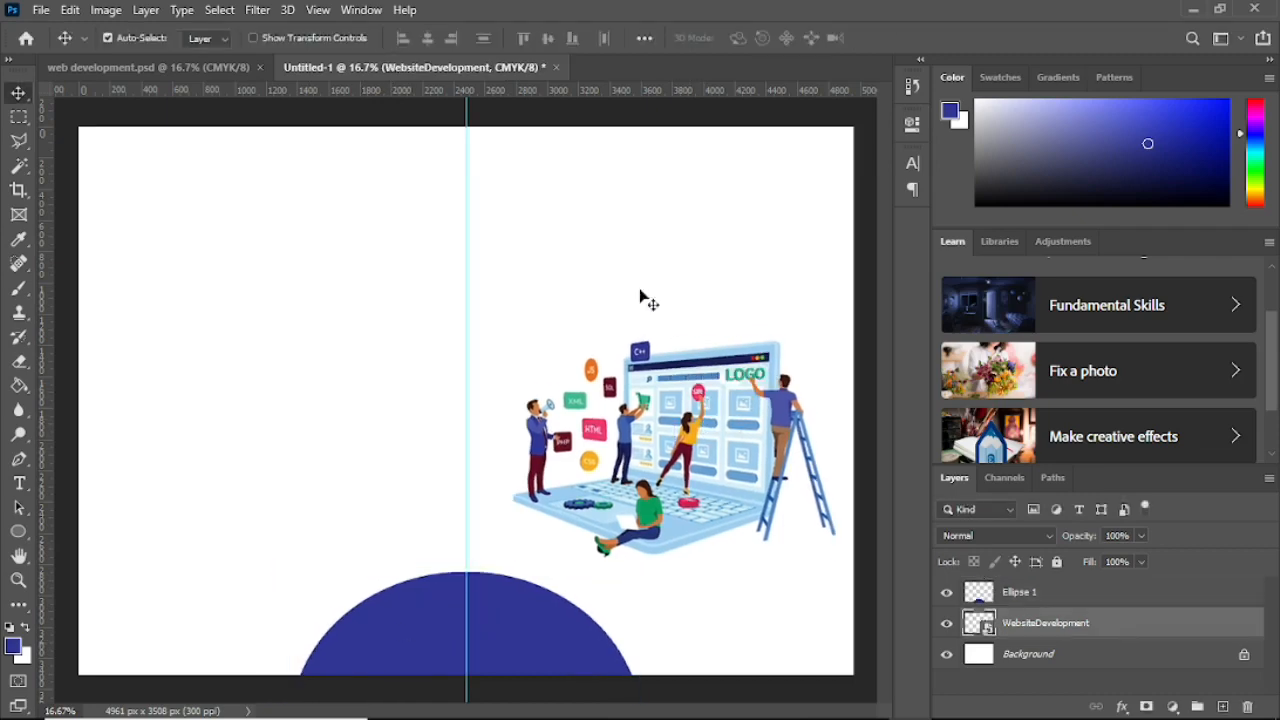
{"action": "left_click", "coordinate": [212, 67]}
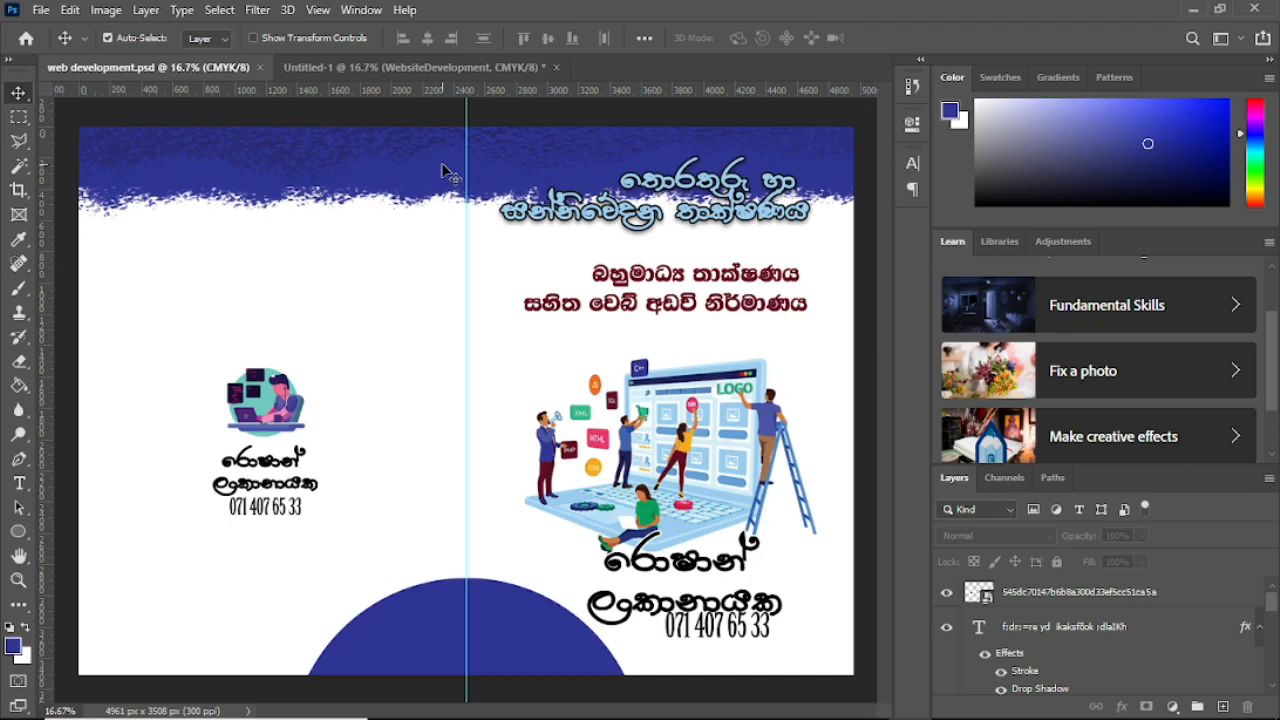
Step: Select a full-width strip across the top of the spread and fill it blue on new Layer 1
{"action": "left_click", "coordinate": [374, 66]}
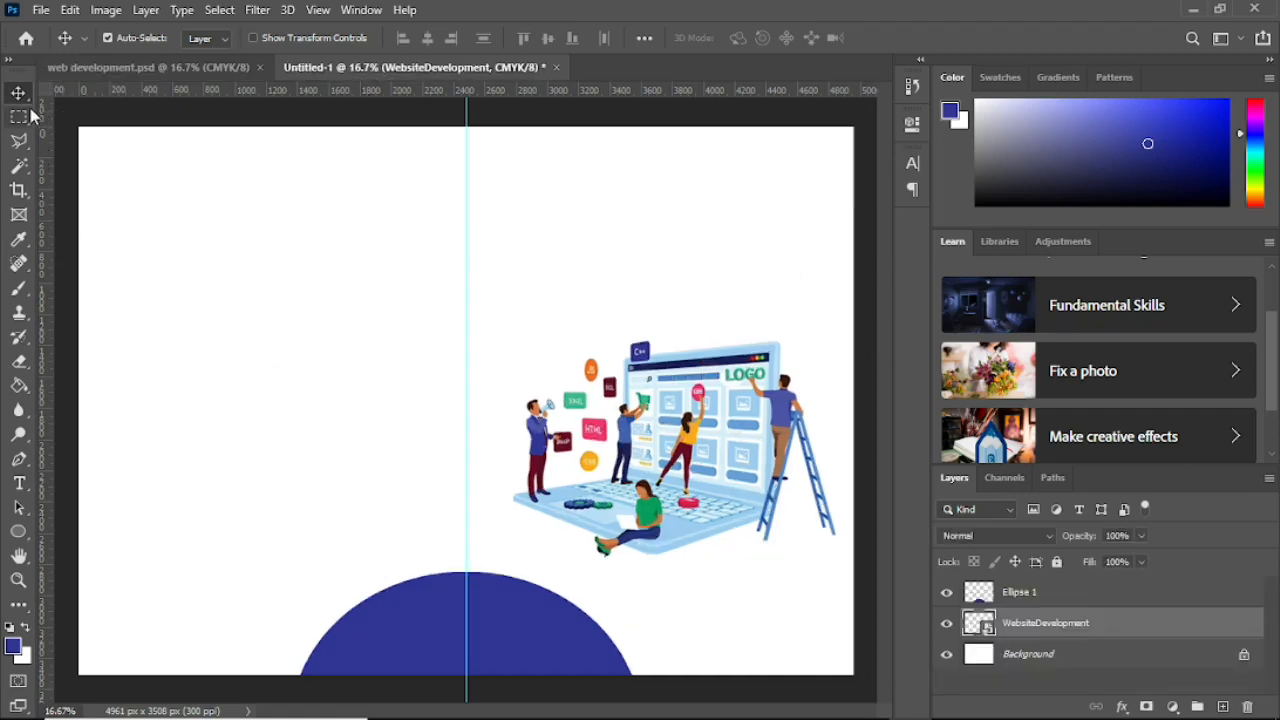
{"action": "left_click", "coordinate": [18, 117]}
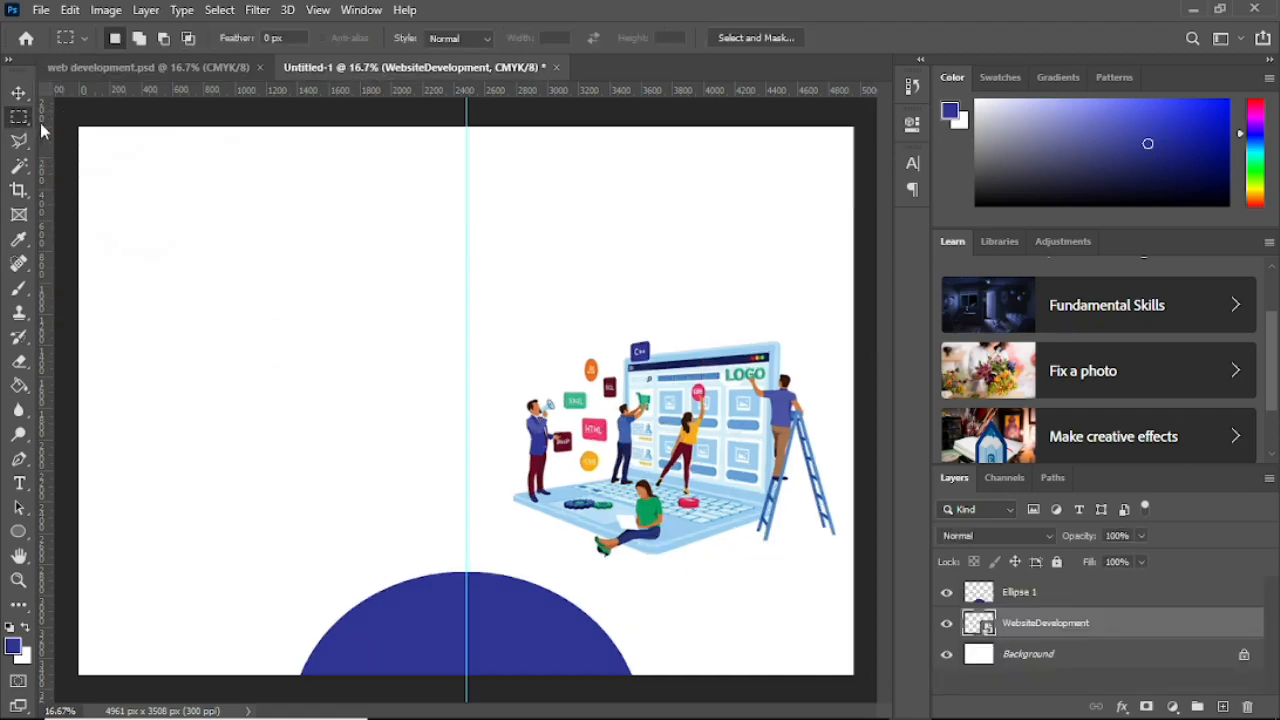
{"action": "left_click_drag", "start_coordinate": [79, 127], "coordinate": [237, 232]}
{"action": "left_click_drag", "start_coordinate": [759, 219], "coordinate": [860, 205]}
{"action": "left_click", "coordinate": [1222, 707]}
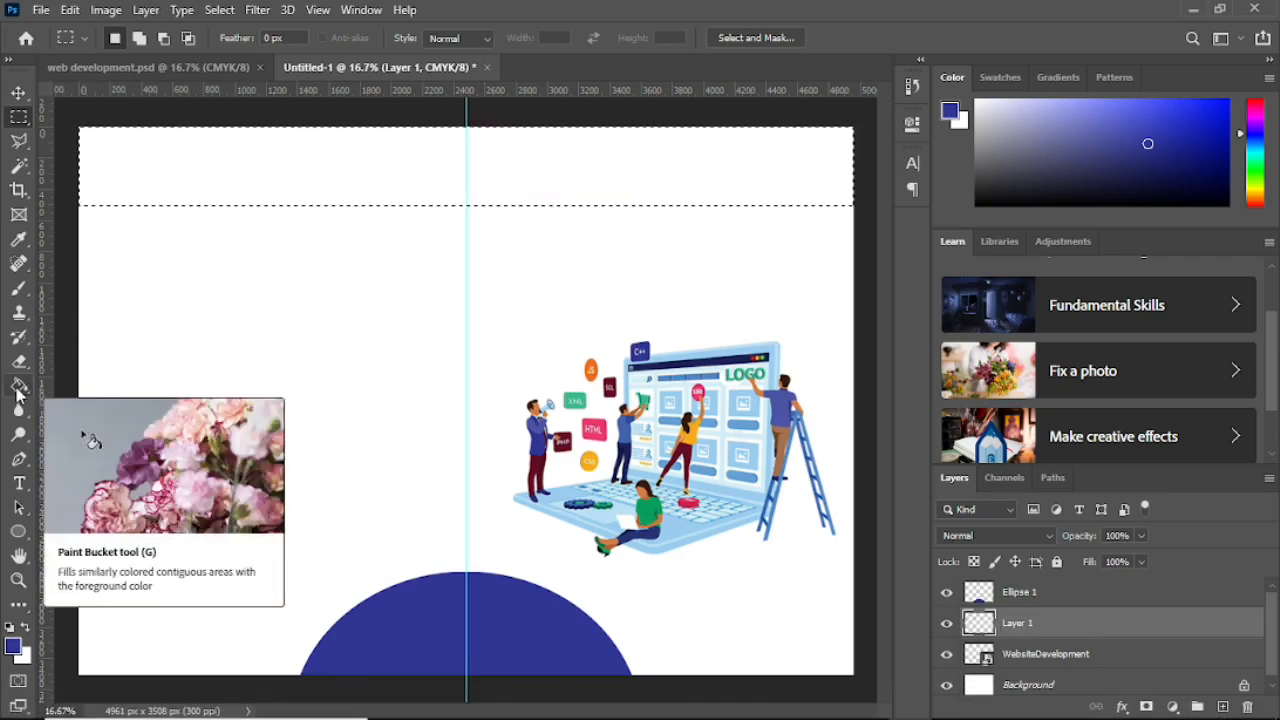
{"action": "left_click", "coordinate": [21, 386]}
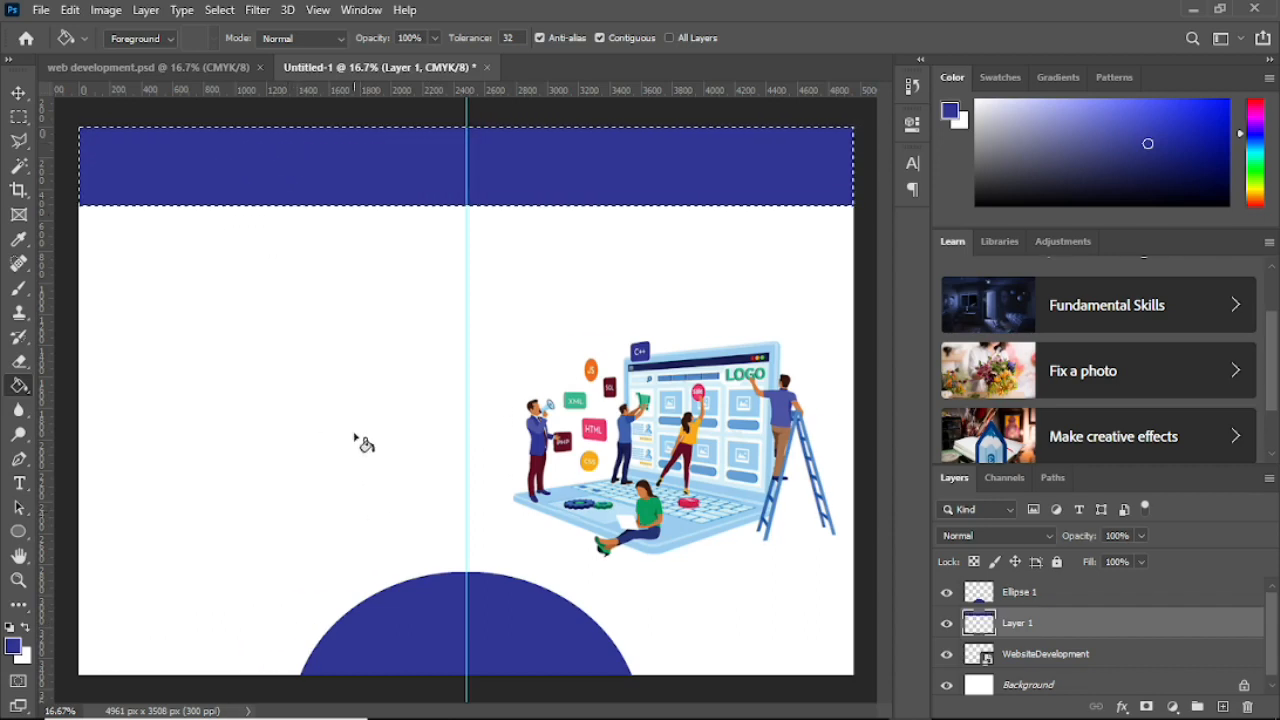
{"action": "left_click", "coordinate": [205, 68]}
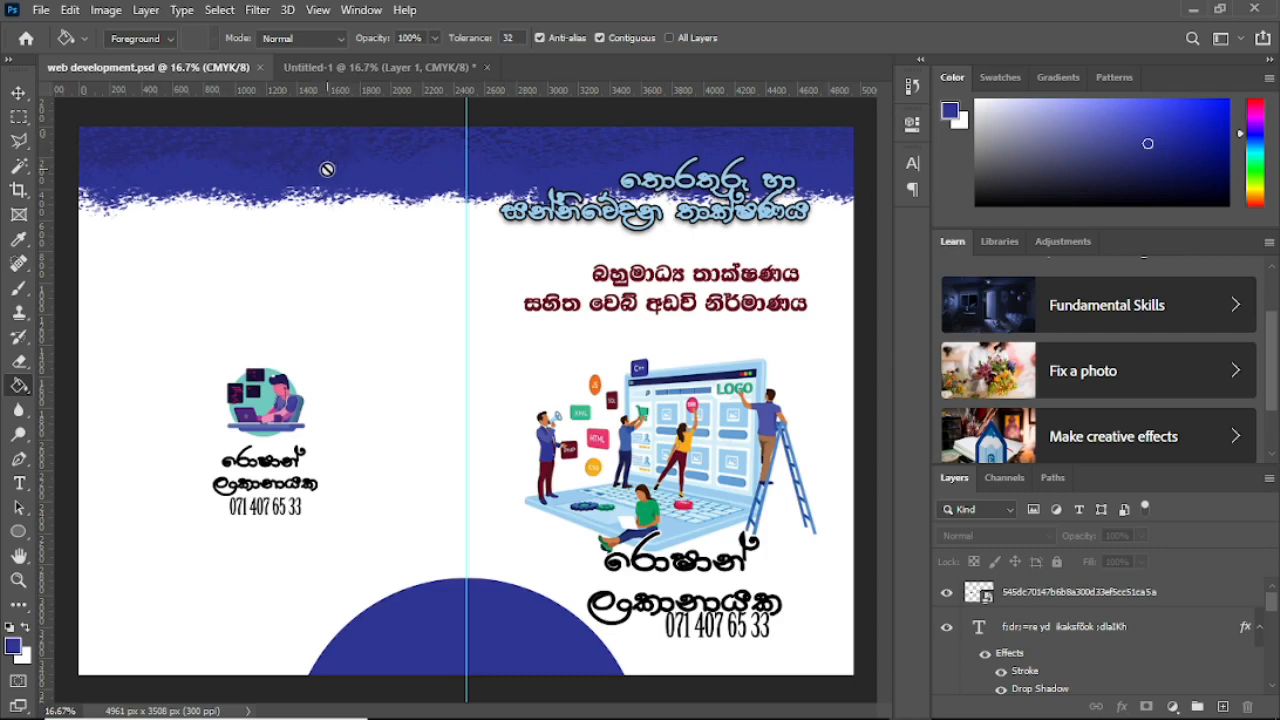
Step: Apply Extrude (Blocks, size 30, depth 30, Random) to the blue band, then compare with the reference
{"action": "key", "text": "ctrl+Tab"}
{"action": "left_click", "coordinate": [19, 93]}
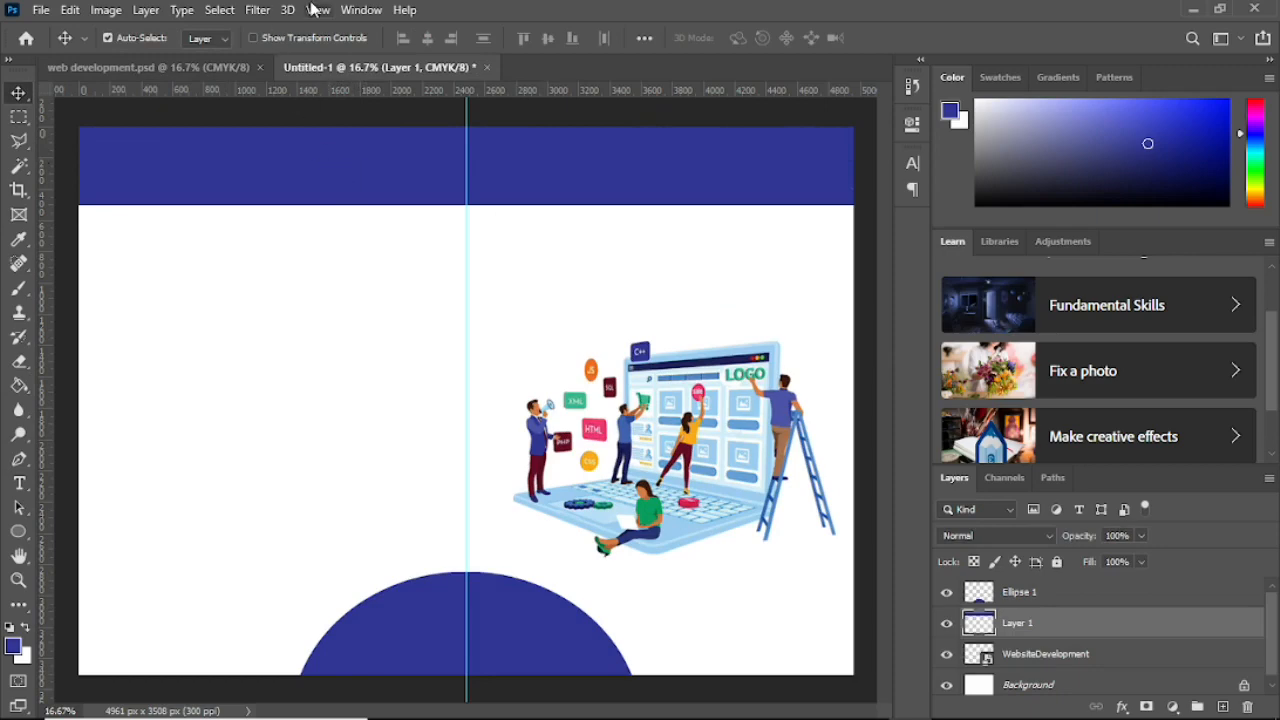
{"action": "left_click", "coordinate": [258, 10]}
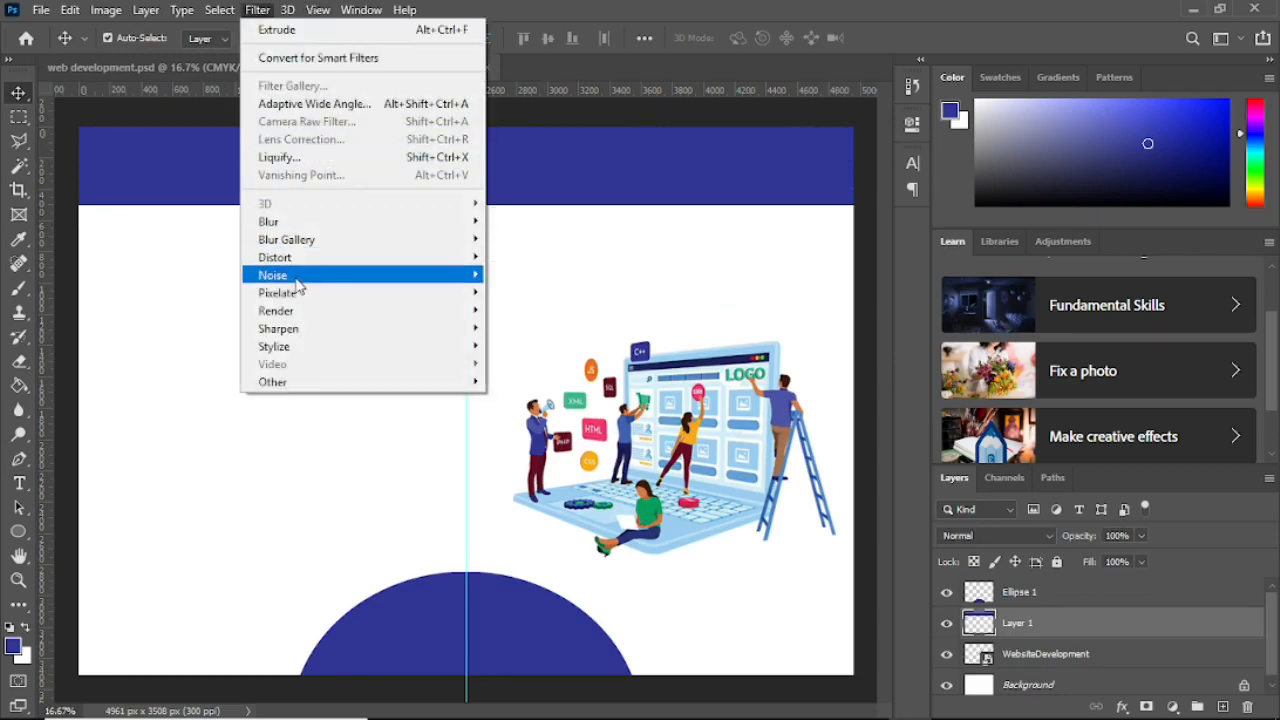
{"action": "mouse_move", "coordinate": [297, 350]}
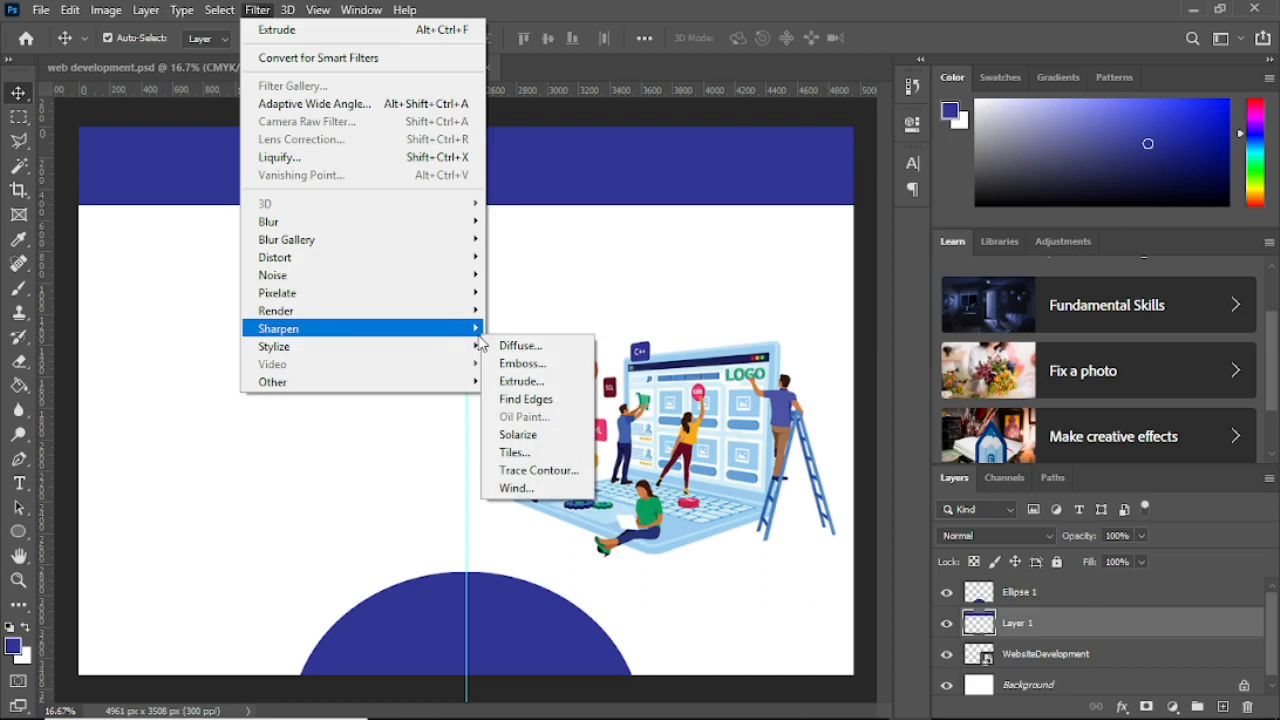
{"action": "mouse_move", "coordinate": [455, 349]}
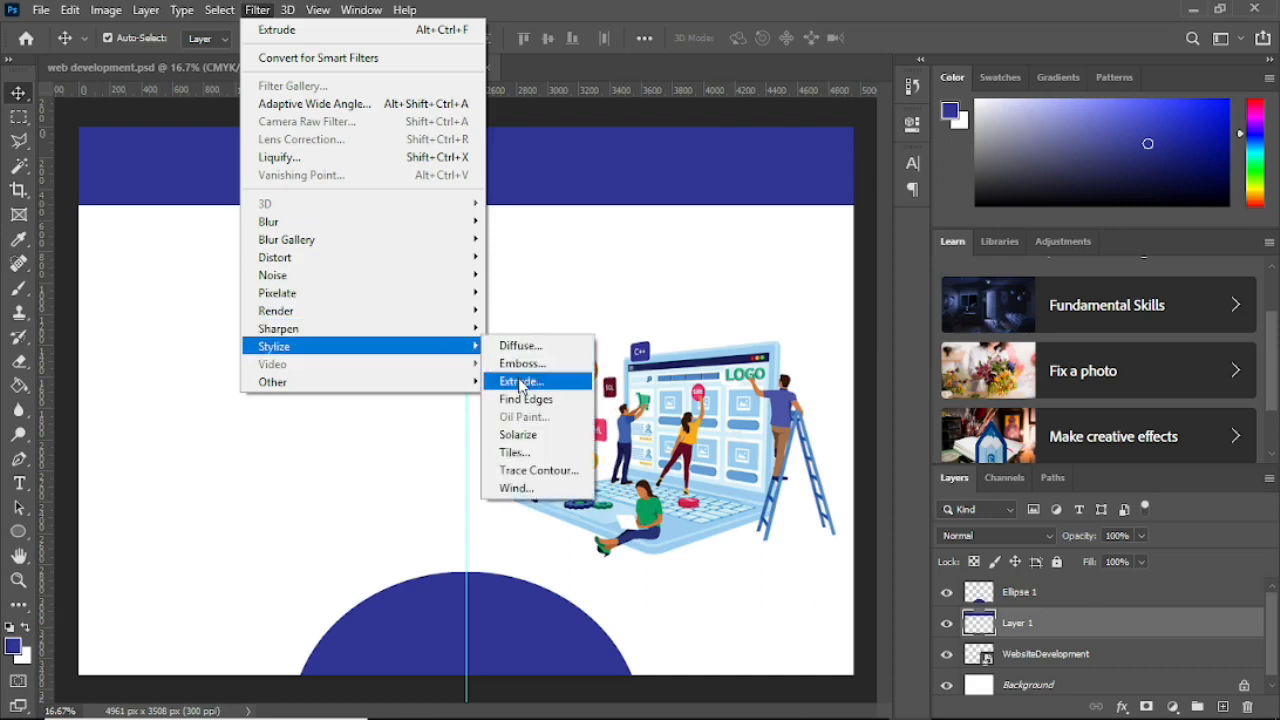
{"action": "left_click", "coordinate": [518, 382]}
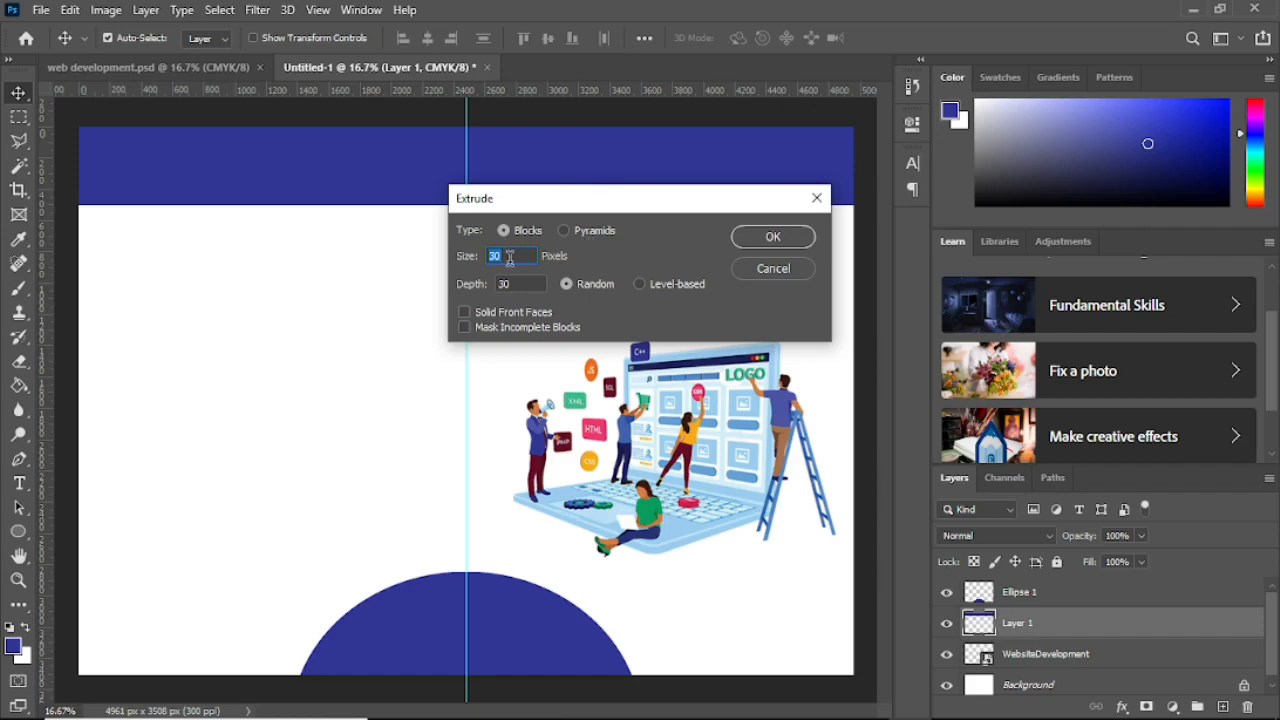
{"action": "left_click", "coordinate": [778, 238]}
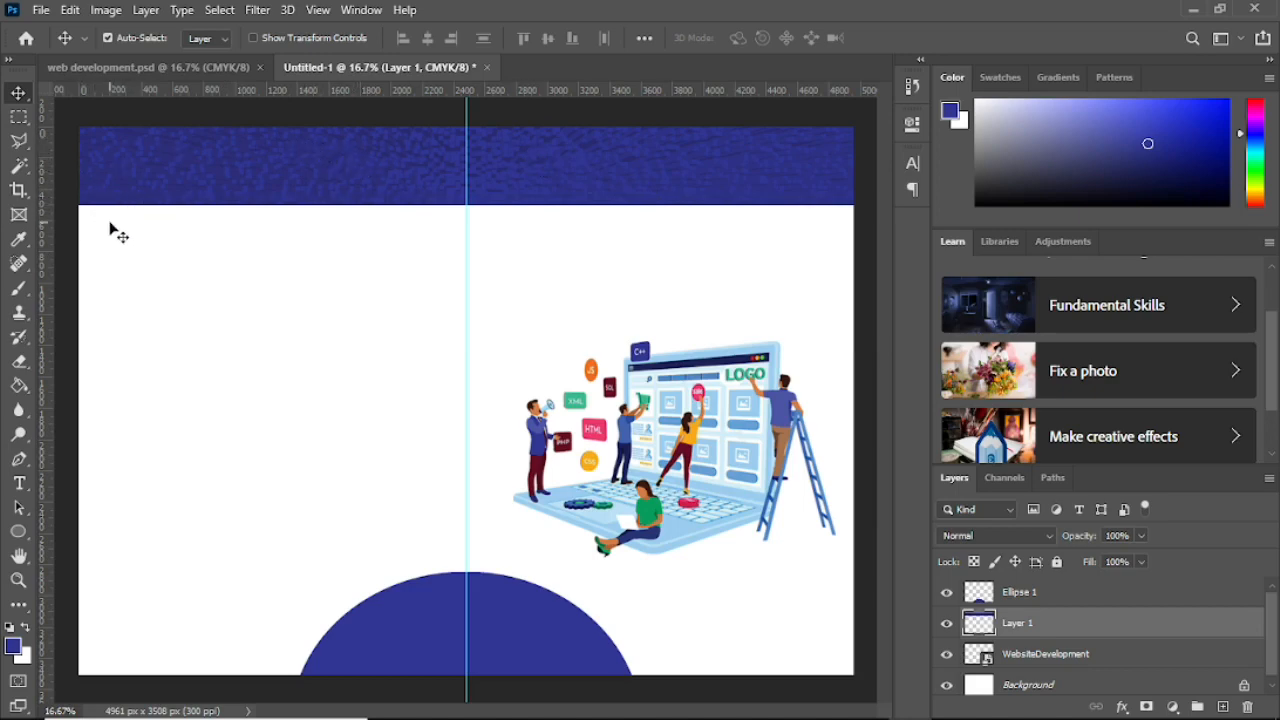
{"action": "left_click", "coordinate": [140, 67]}
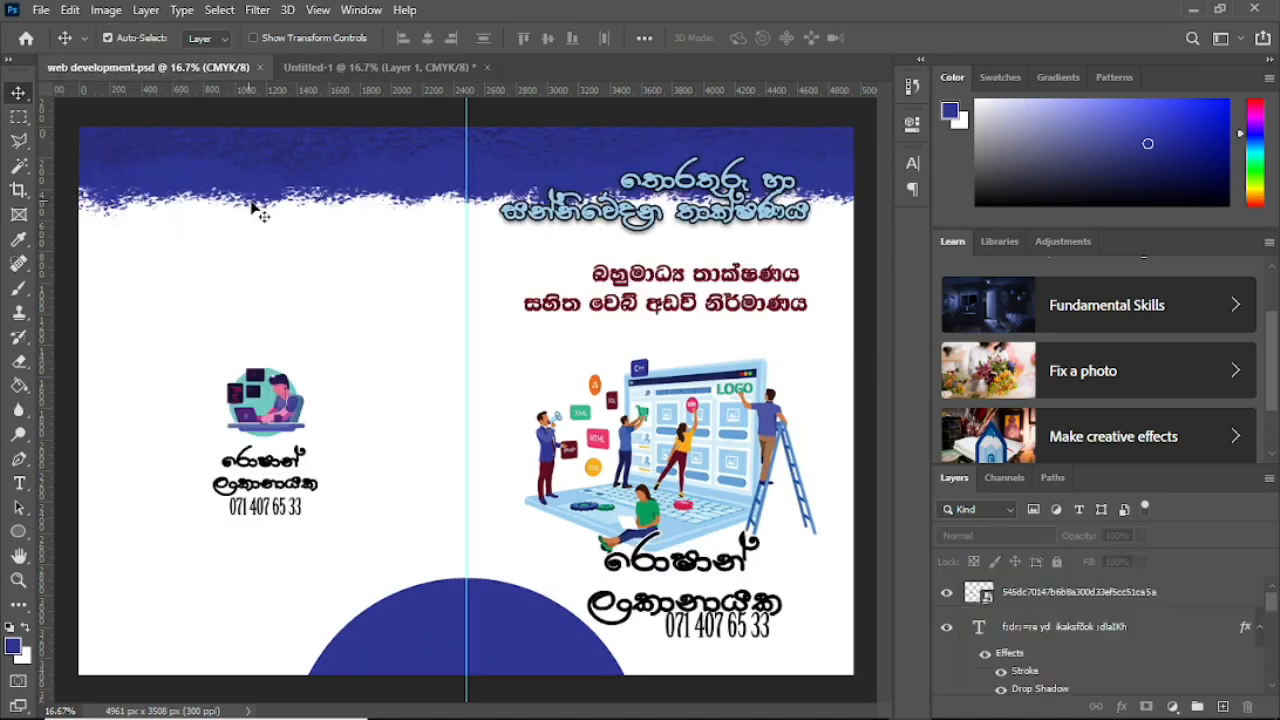
Step: On Untitled-1, set the Eraser to the KYLE Bonus Chunky Charcoal brush at 417 px
{"action": "left_click", "coordinate": [320, 67]}
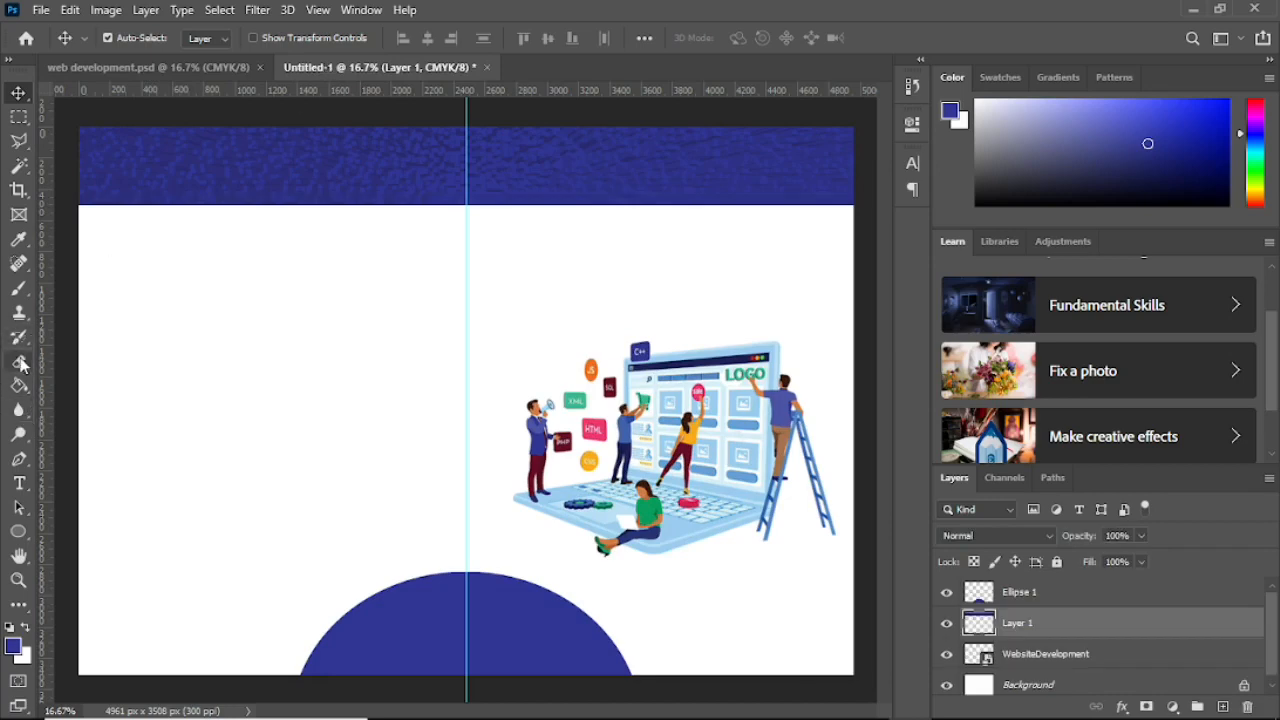
{"action": "left_click", "coordinate": [19, 362]}
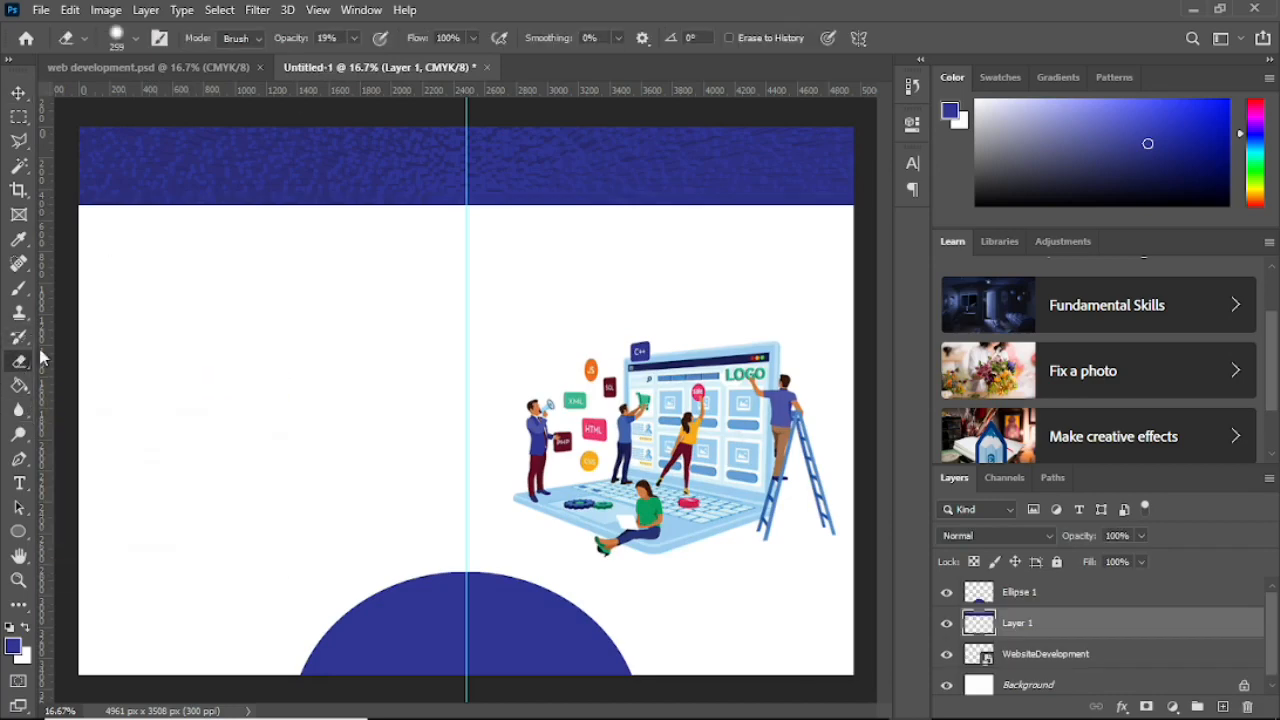
{"action": "left_click", "coordinate": [138, 39]}
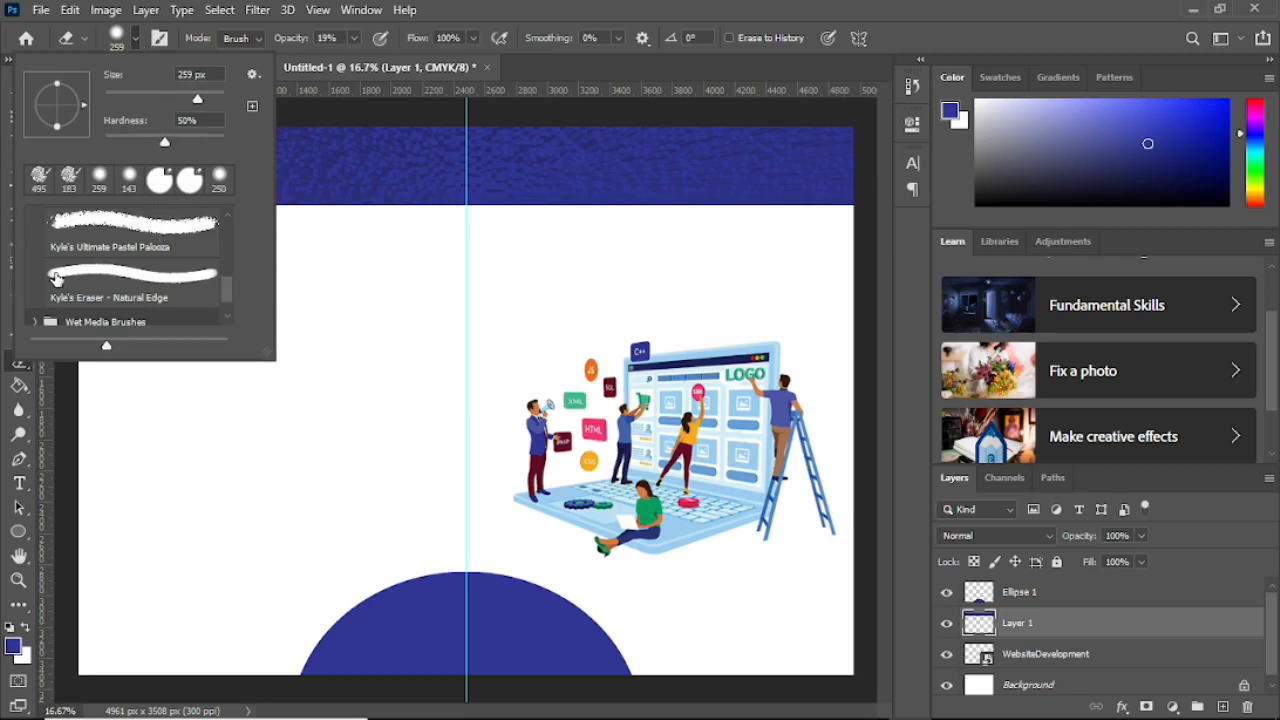
{"action": "scroll", "coordinate": [91, 232], "scroll_direction": "down", "scroll_amount": 1}
{"action": "scroll", "coordinate": [92, 260], "scroll_direction": "up", "scroll_amount": 4}
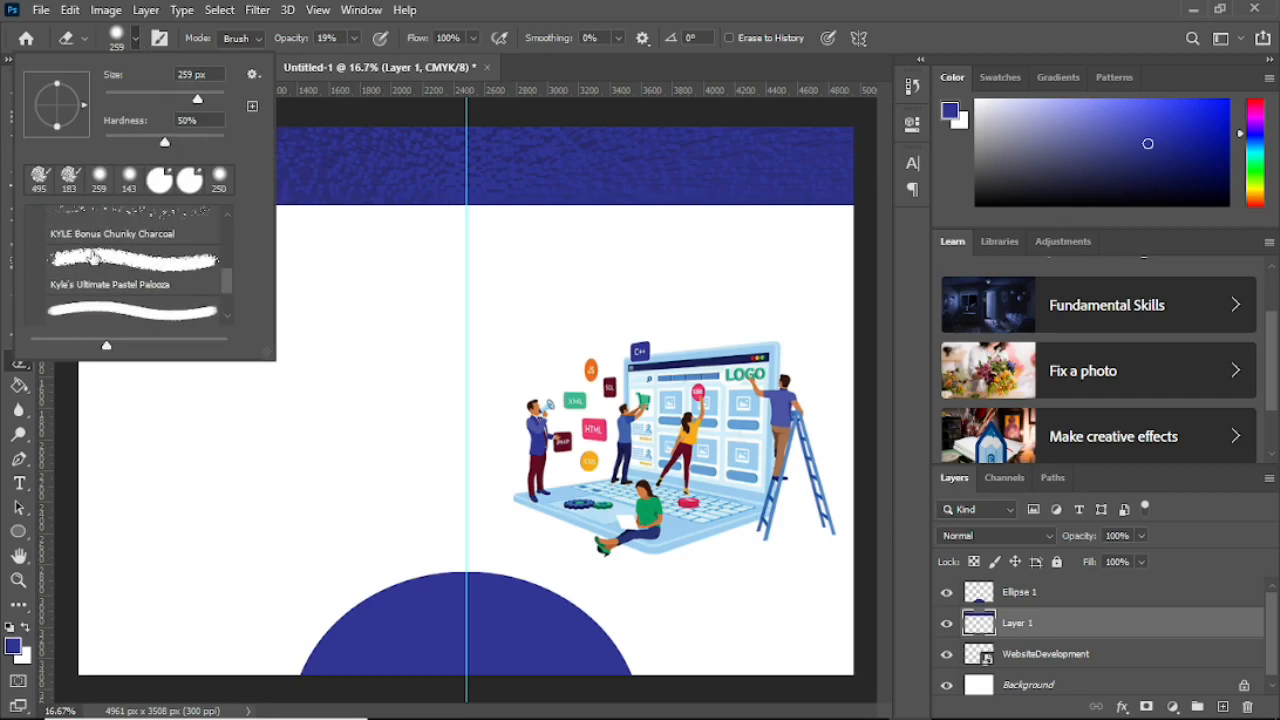
{"action": "scroll", "coordinate": [92, 265], "scroll_direction": "down", "scroll_amount": 1}
{"action": "left_click", "coordinate": [96, 254]}
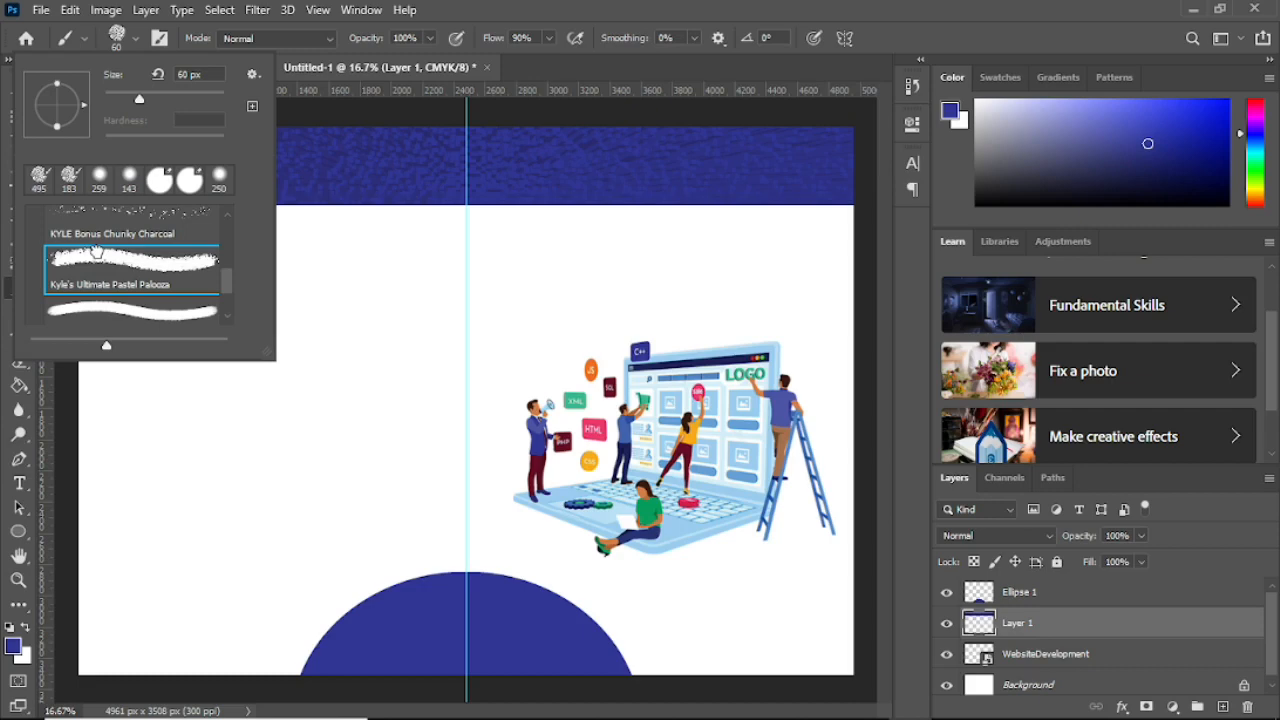
{"action": "left_click", "coordinate": [206, 98]}
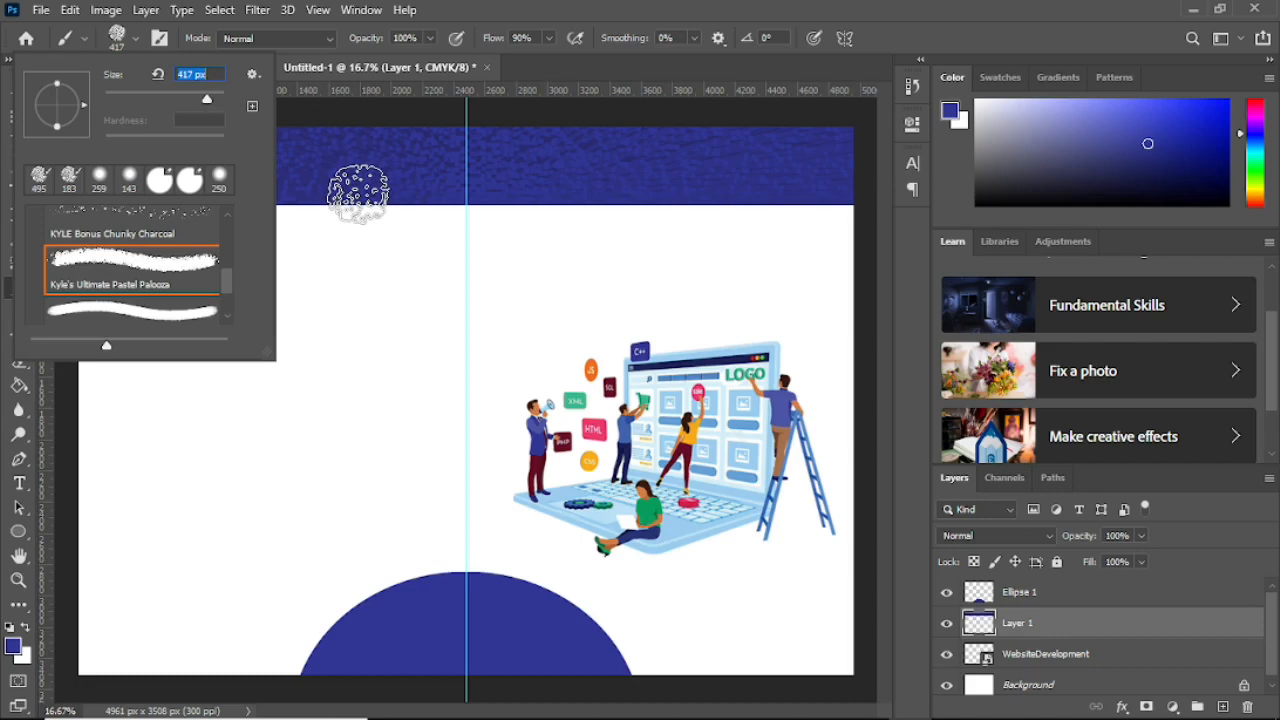
{"action": "left_click", "coordinate": [359, 194]}
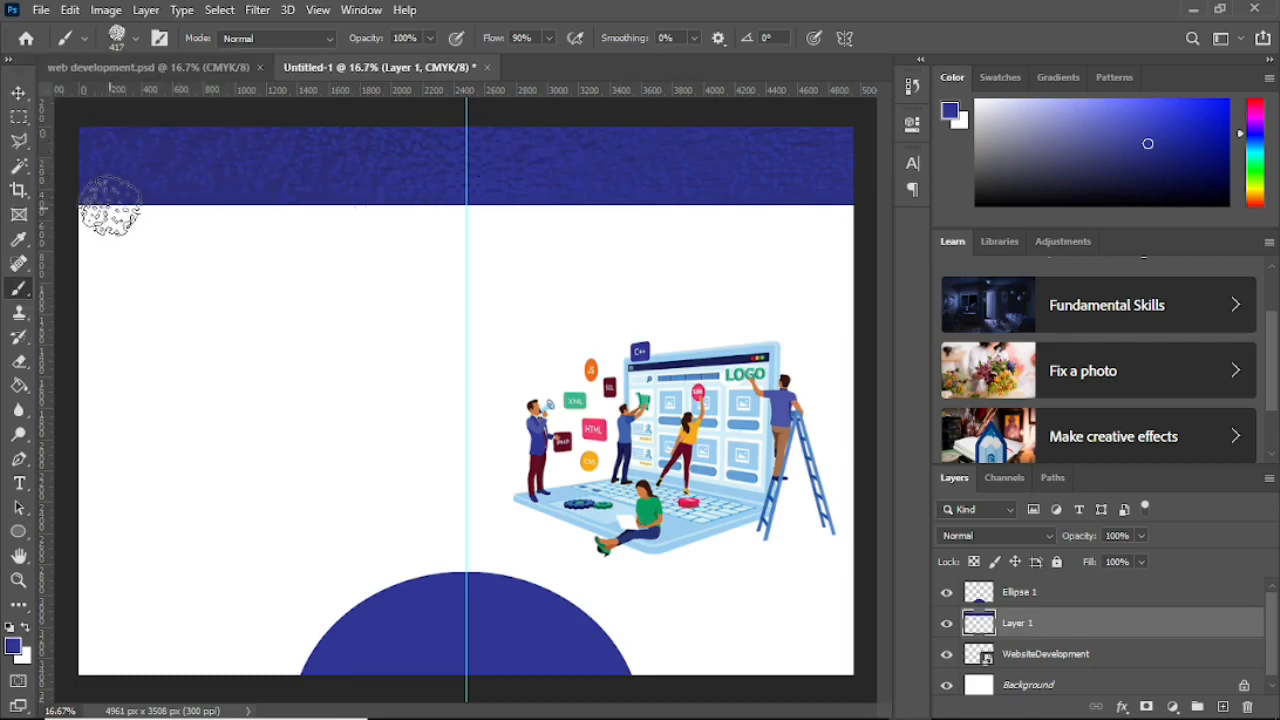
Step: Rough up the band's lower edge with charcoal strokes, then shift the illustration left and down
{"action": "left_click_drag", "start_coordinate": [105, 205], "coordinate": [223, 205]}
{"action": "mouse_move", "coordinate": [118, 200]}
{"action": "left_mouse_down"}
{"action": "mouse_move", "coordinate": [179, 189]}
{"action": "mouse_move", "coordinate": [266, 210]}
{"action": "mouse_move", "coordinate": [347, 192]}
{"action": "mouse_move", "coordinate": [391, 205]}
{"action": "mouse_move", "coordinate": [381, 215]}
{"action": "mouse_move", "coordinate": [404, 206]}
{"action": "mouse_move", "coordinate": [358, 209]}
{"action": "mouse_move", "coordinate": [465, 194]}
{"action": "mouse_move", "coordinate": [470, 212]}
{"action": "mouse_move", "coordinate": [509, 189]}
{"action": "mouse_move", "coordinate": [516, 201]}
{"action": "mouse_move", "coordinate": [538, 194]}
{"action": "mouse_move", "coordinate": [540, 211]}
{"action": "mouse_move", "coordinate": [578, 186]}
{"action": "mouse_move", "coordinate": [585, 209]}
{"action": "mouse_move", "coordinate": [631, 195]}
{"action": "mouse_move", "coordinate": [743, 210]}
{"action": "mouse_move", "coordinate": [690, 222]}
{"action": "mouse_move", "coordinate": [836, 221]}
{"action": "mouse_move", "coordinate": [487, 221]}
{"action": "mouse_move", "coordinate": [756, 205]}
{"action": "mouse_move", "coordinate": [837, 218]}
{"action": "left_mouse_up"}
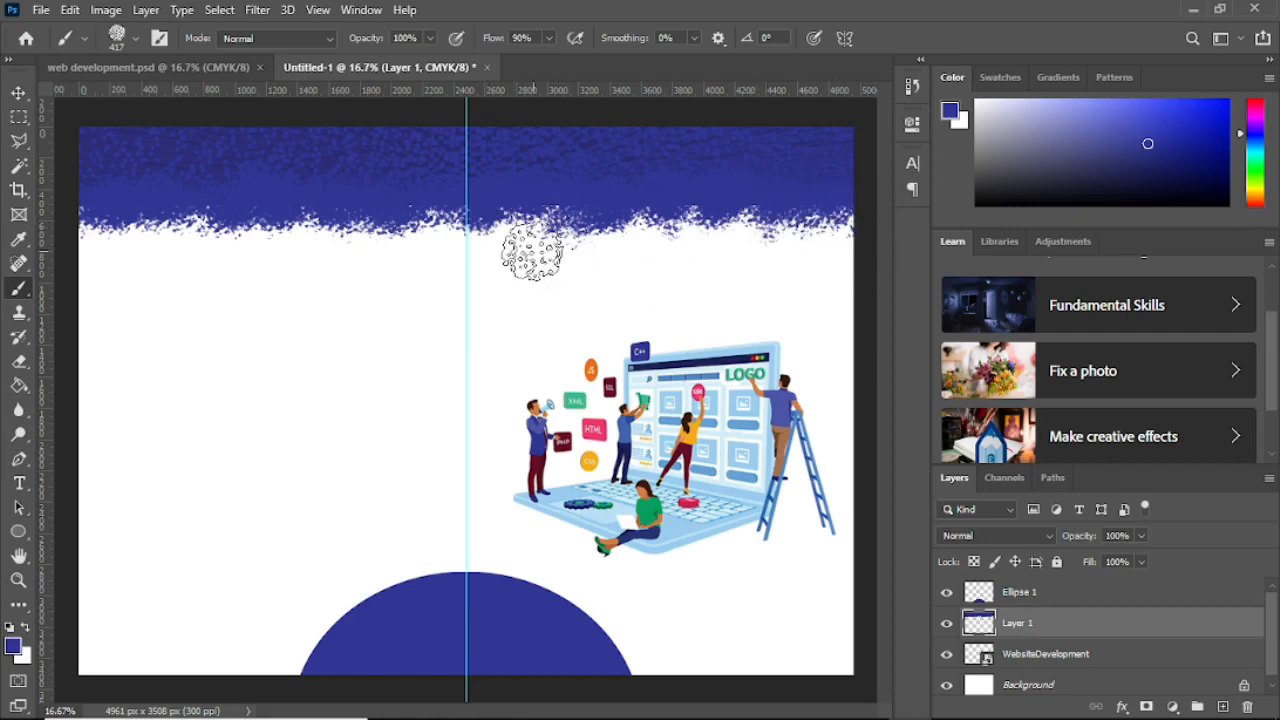
{"action": "key", "text": "v"}
{"action": "left_click_drag", "start_coordinate": [682, 444], "coordinate": [658, 479]}
{"action": "key", "text": "ctrl+t"}
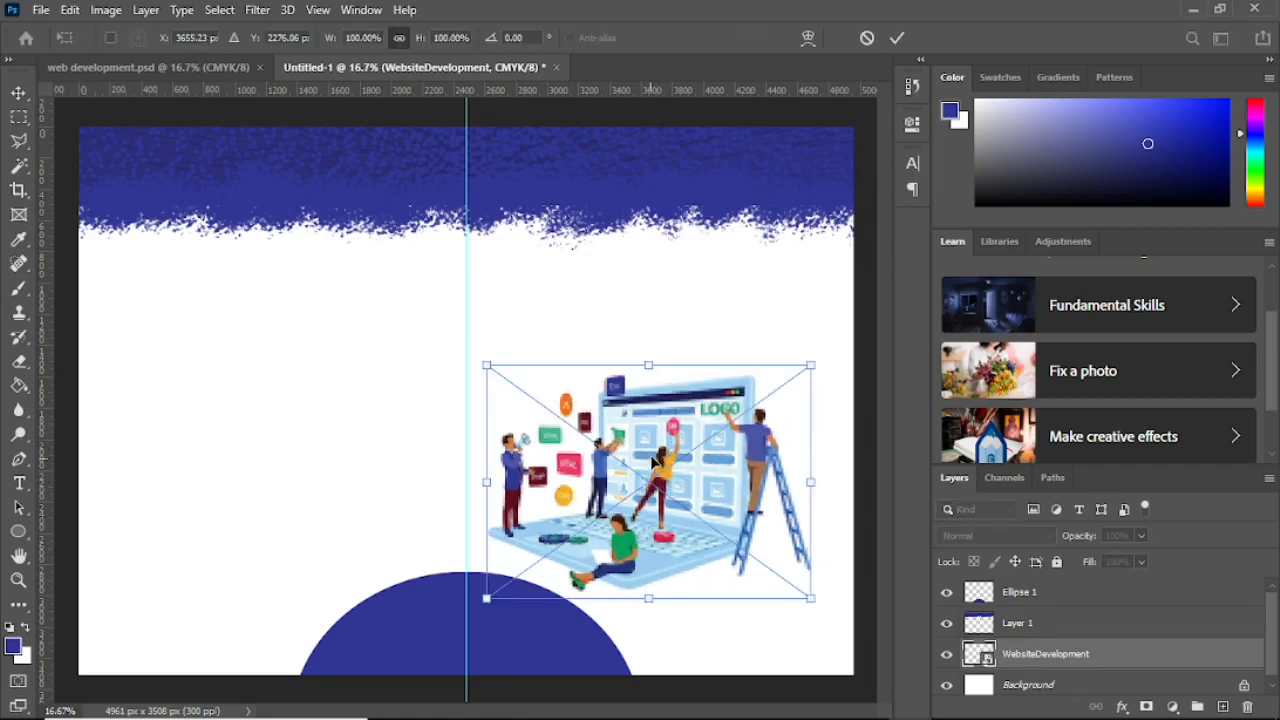
{"action": "left_click_drag", "start_coordinate": [810, 366], "coordinate": [846, 343]}
{"action": "mouse_move", "coordinate": [727, 417]}
{"action": "left_mouse_down"}
{"action": "mouse_move", "coordinate": [715, 405]}
{"action": "mouse_move", "coordinate": [738, 405]}
{"action": "mouse_move", "coordinate": [709, 410]}
{"action": "left_mouse_up"}
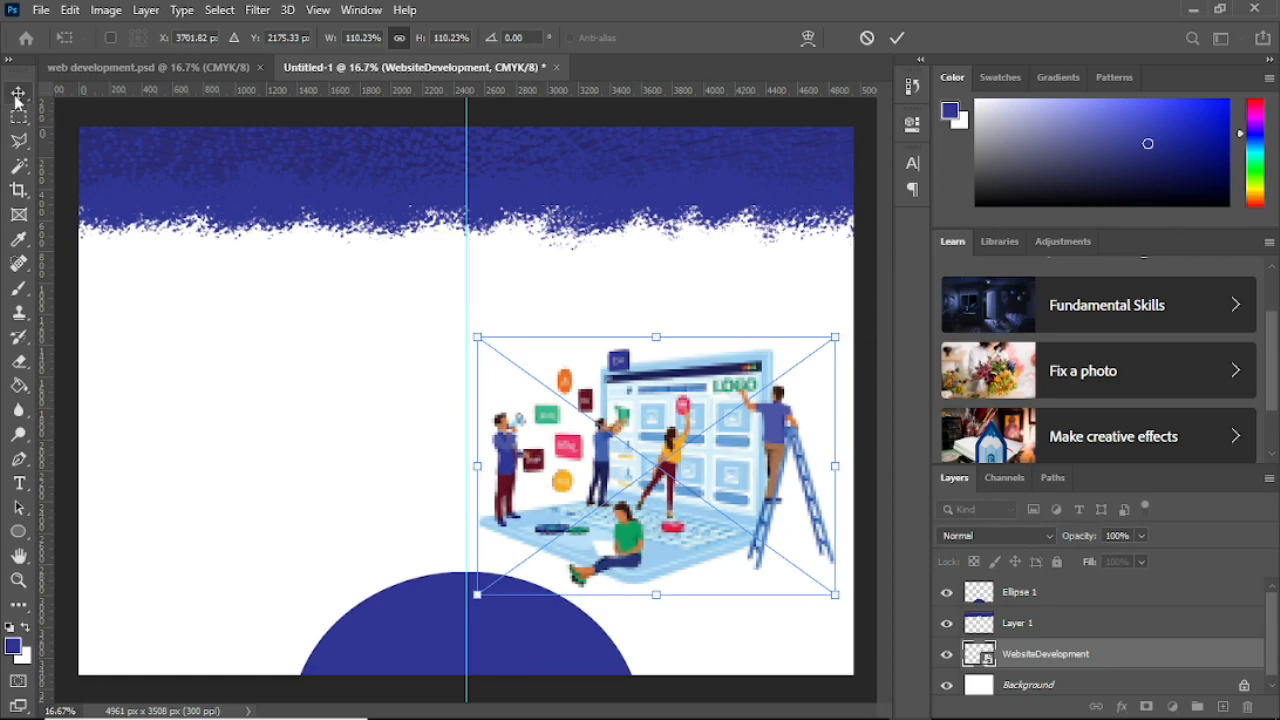
{"action": "key", "text": "Return"}
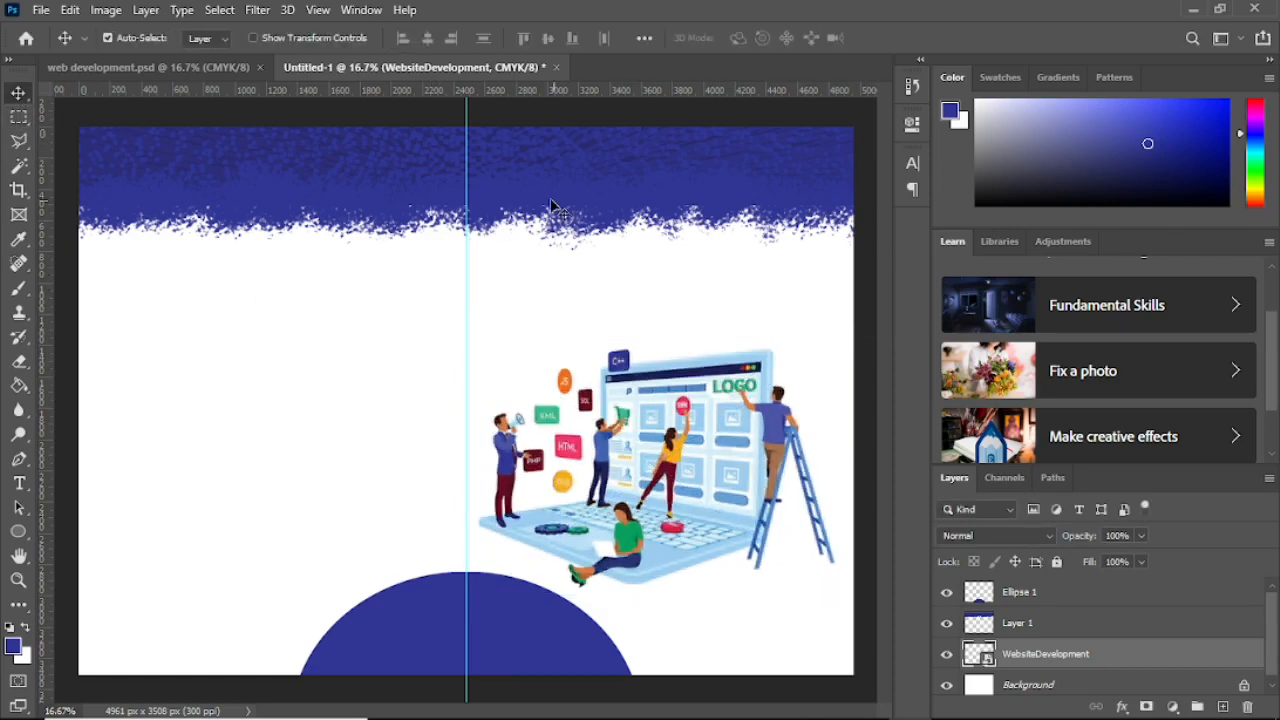
{"action": "left_click", "coordinate": [186, 66]}
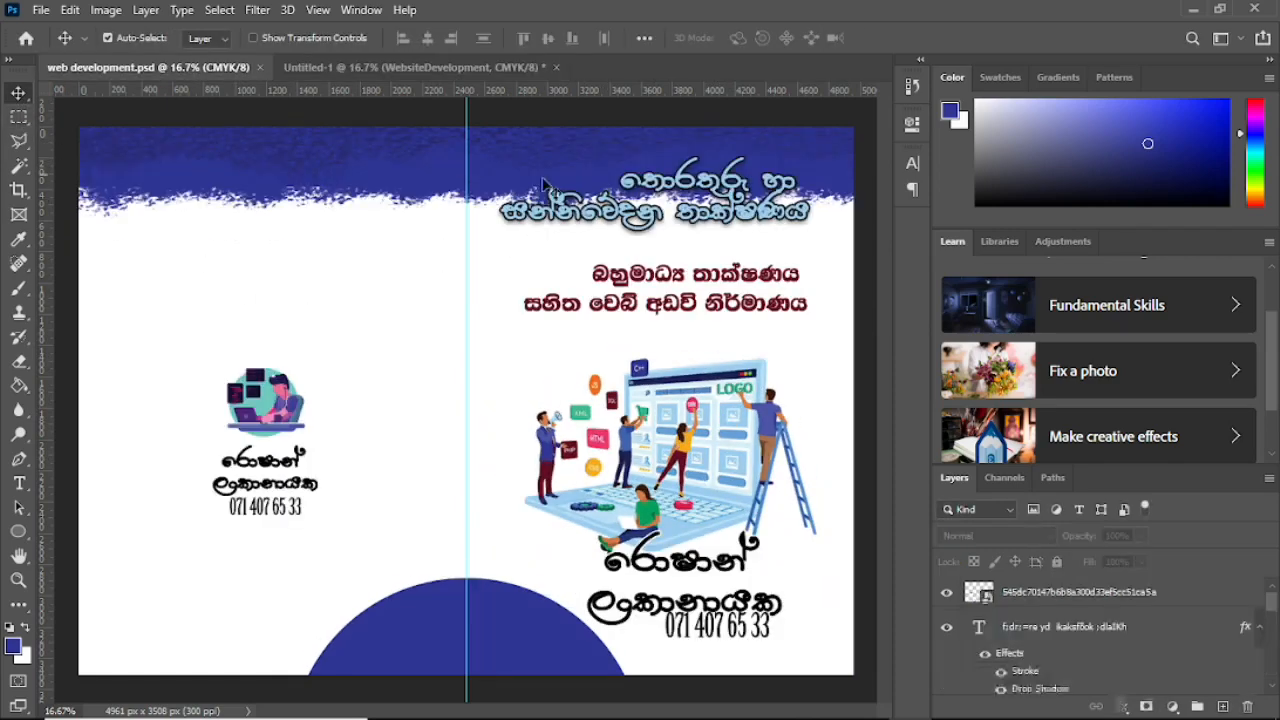
{"action": "left_click", "coordinate": [392, 67]}
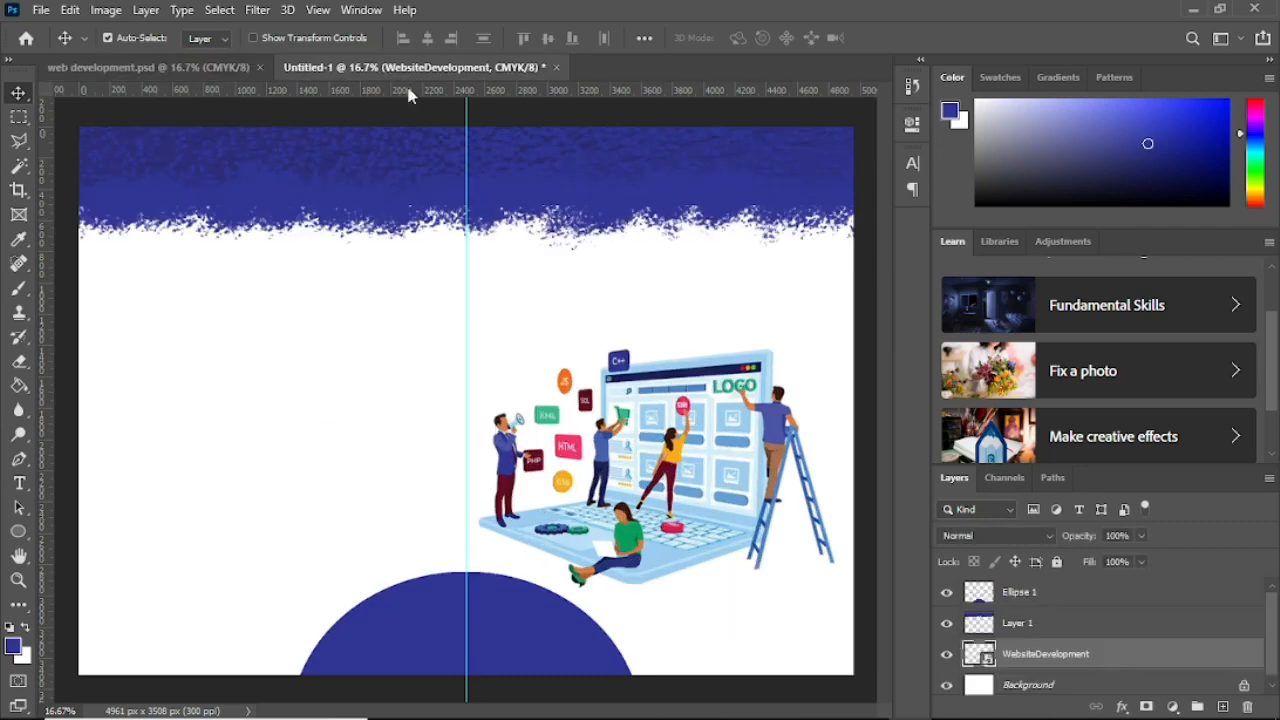
Step: Type the Sinhala title තොරතුරු හා සන්නිවේදන තාක්ෂණය on the page
{"action": "left_click", "coordinate": [18, 485]}
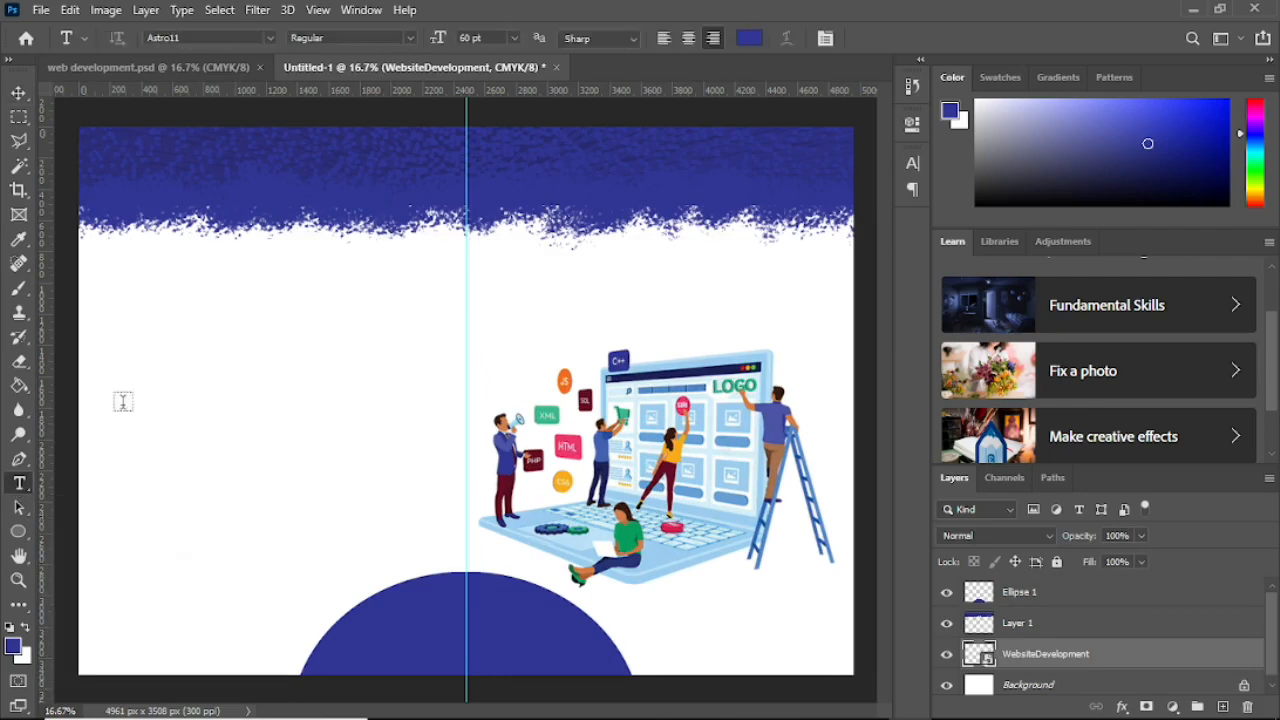
{"action": "left_click", "coordinate": [272, 320]}
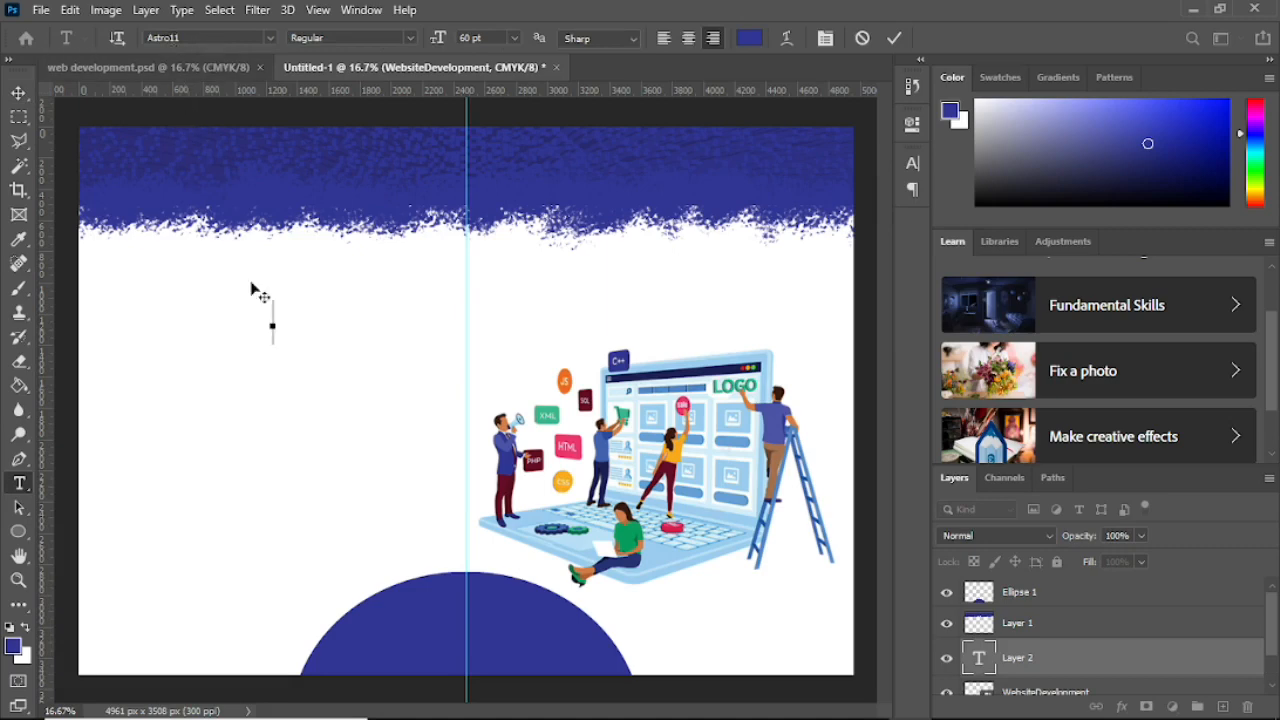
{"action": "type", "text": "a"}
{"action": "type", "text": "eb"}
{"action": "type", "text": "රතු"}
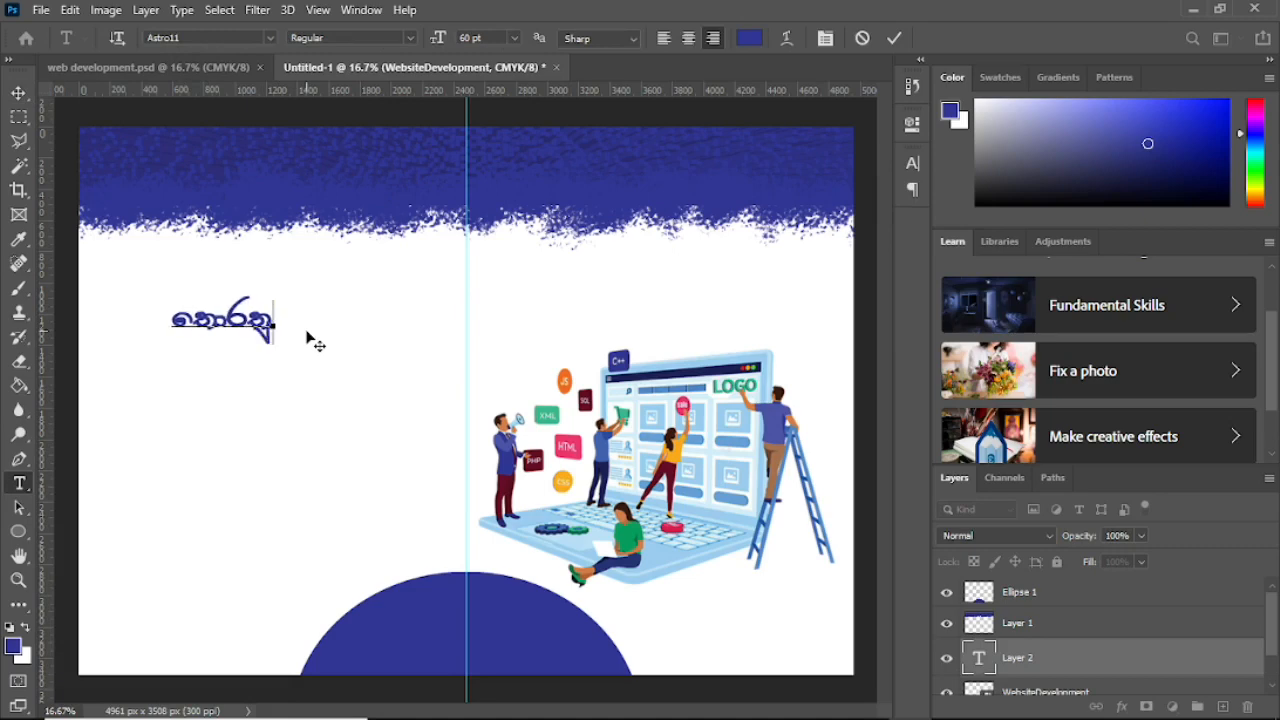
{"action": "type", "text": "රු"}
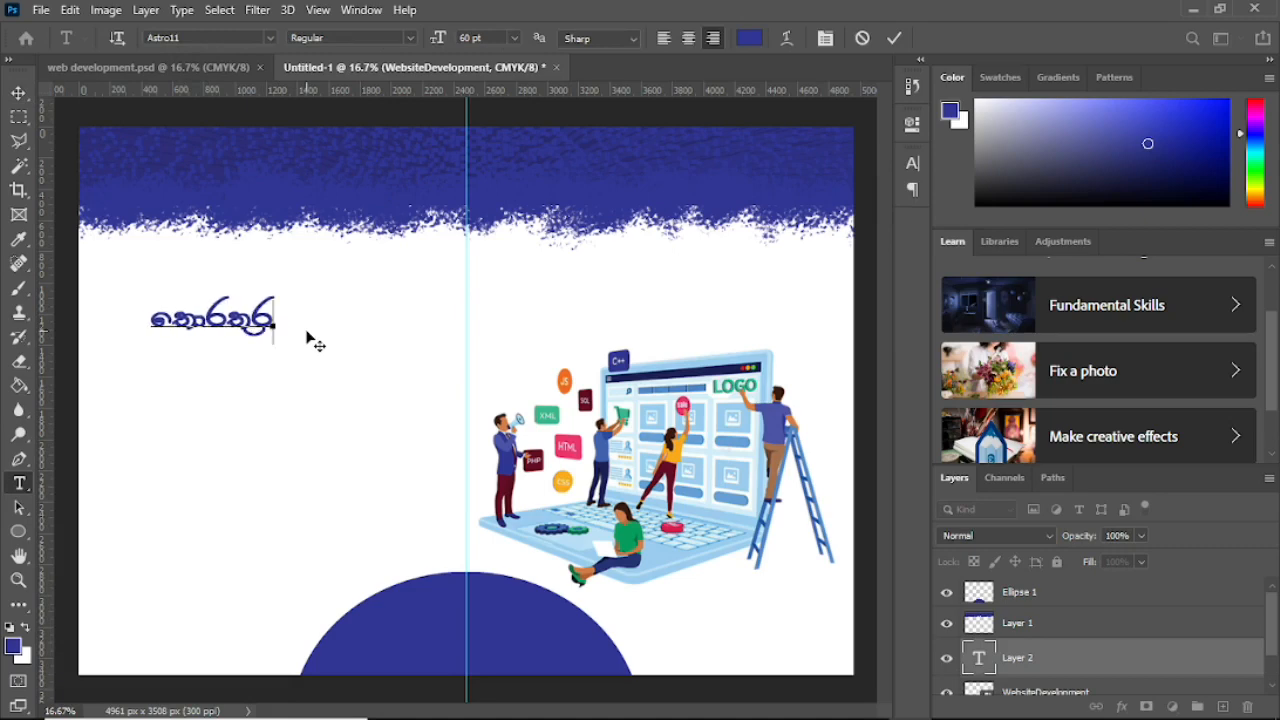
{"action": "key", "text": "BackSpace"}
{"action": "type", "text": "ු "}
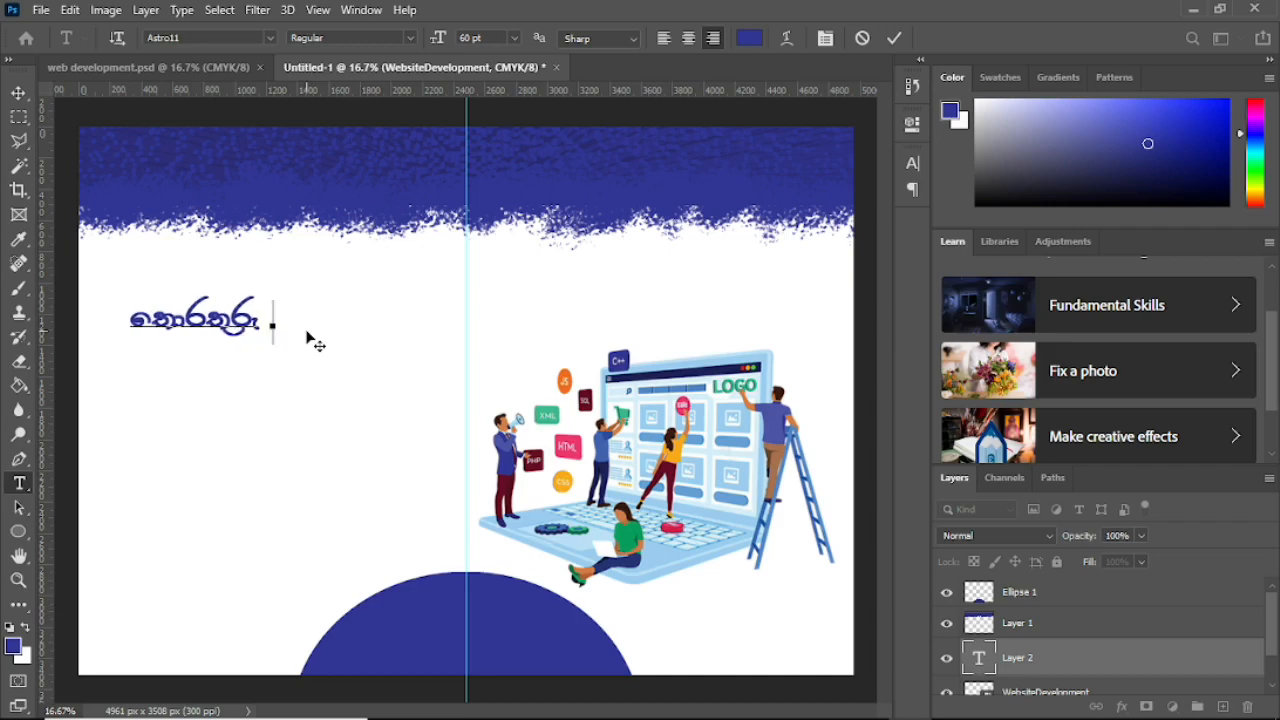
{"action": "type", "text": "හා සන්"}
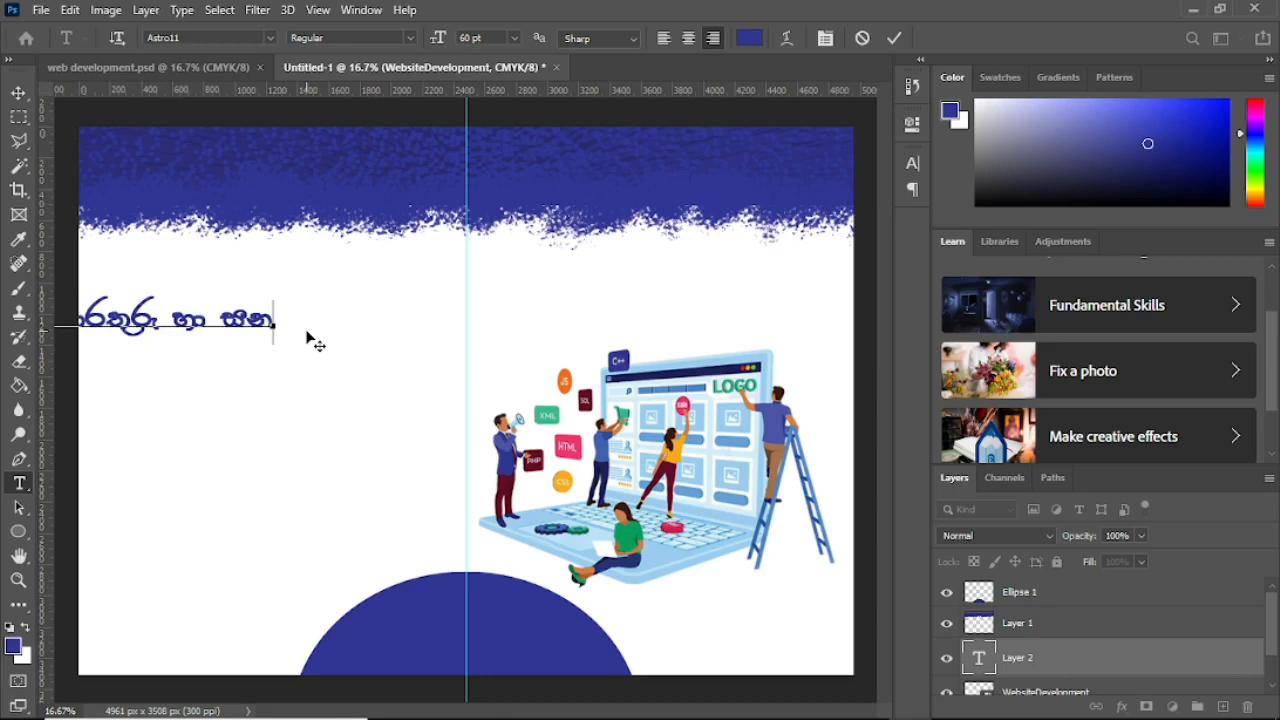
{"action": "type", "text": "නිවේ"}
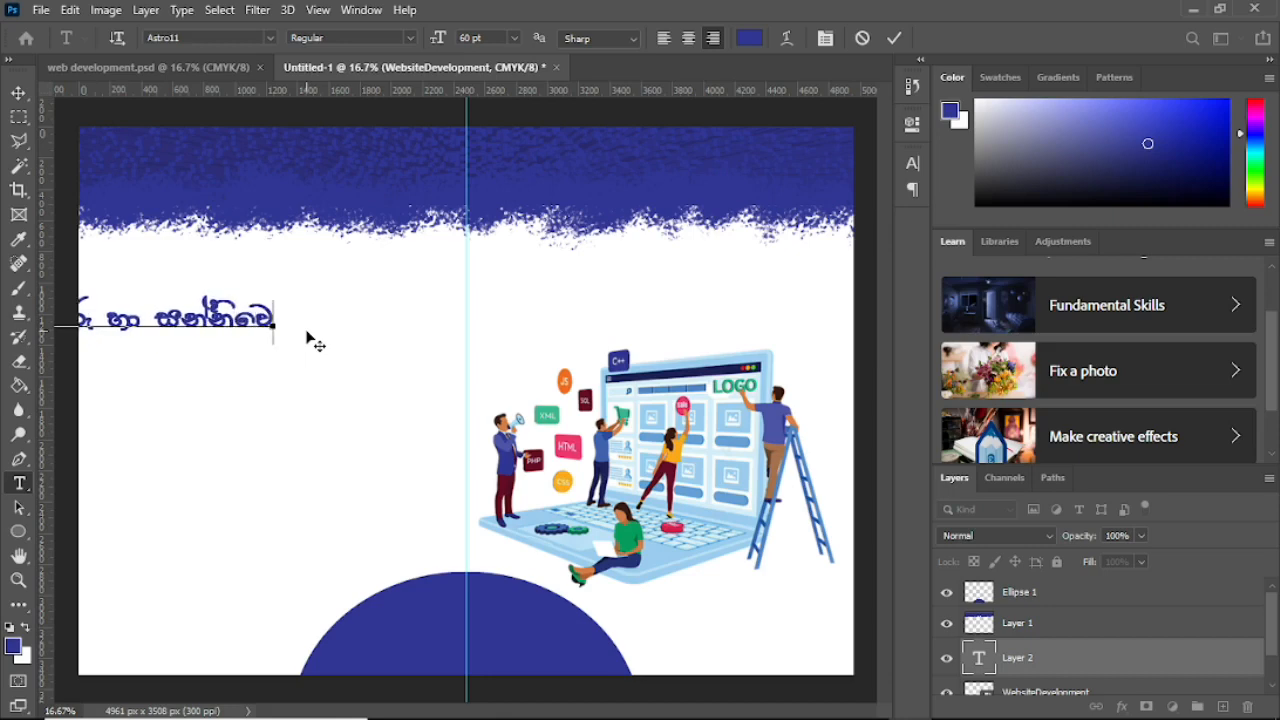
{"action": "type", "text": "දන "}
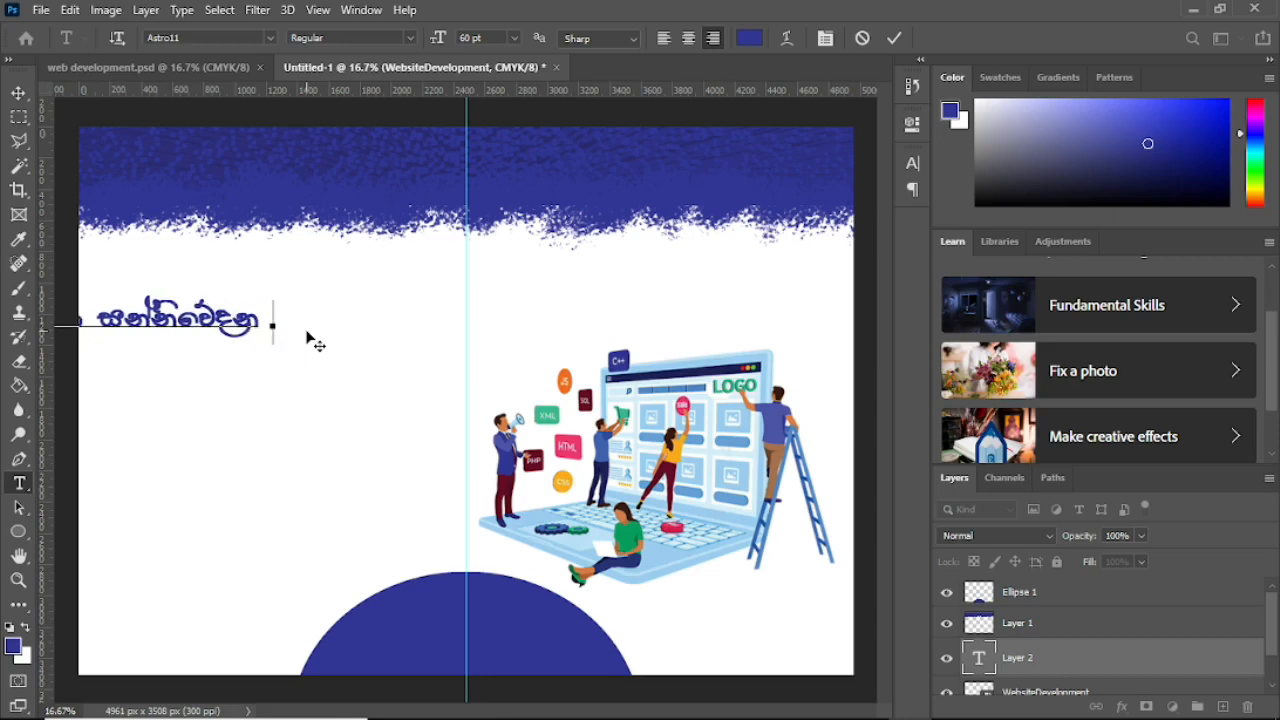
{"action": "type", "text": "තාක්ෂණය"}
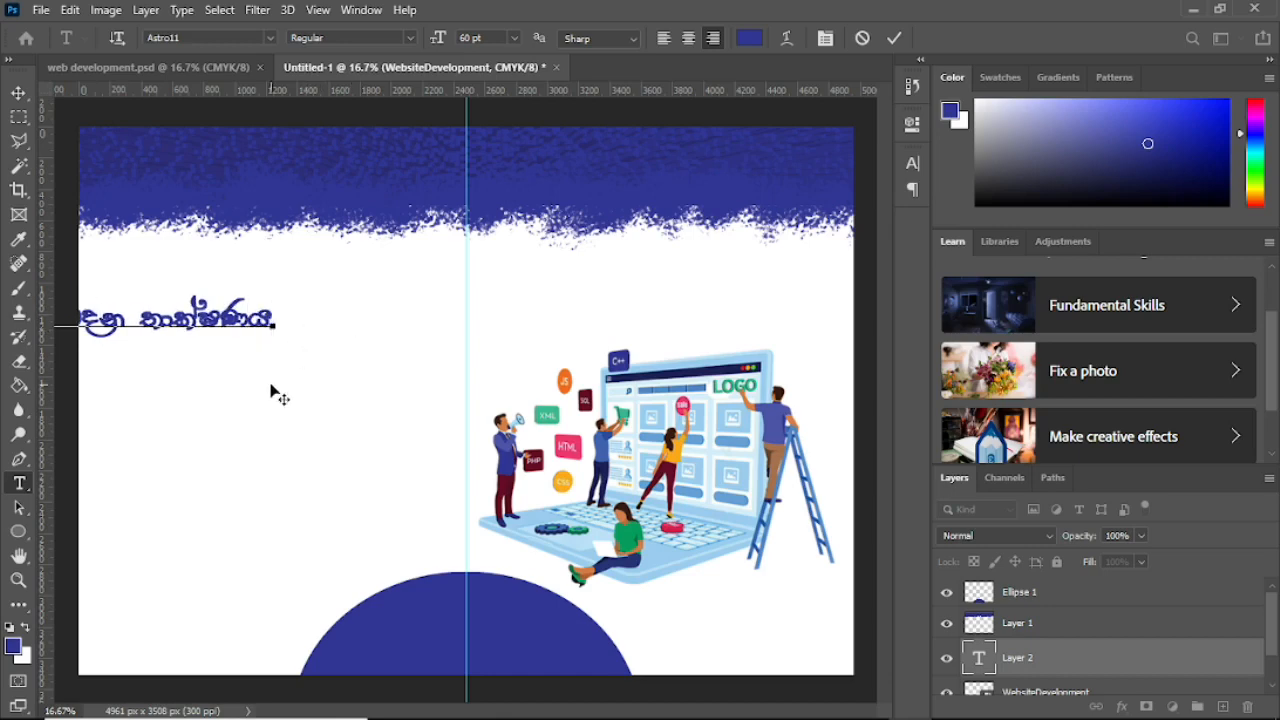
Step: Split the title into two lines after හා and place it above the illustration
{"action": "left_click_drag", "start_coordinate": [277, 391], "coordinate": [798, 405]}
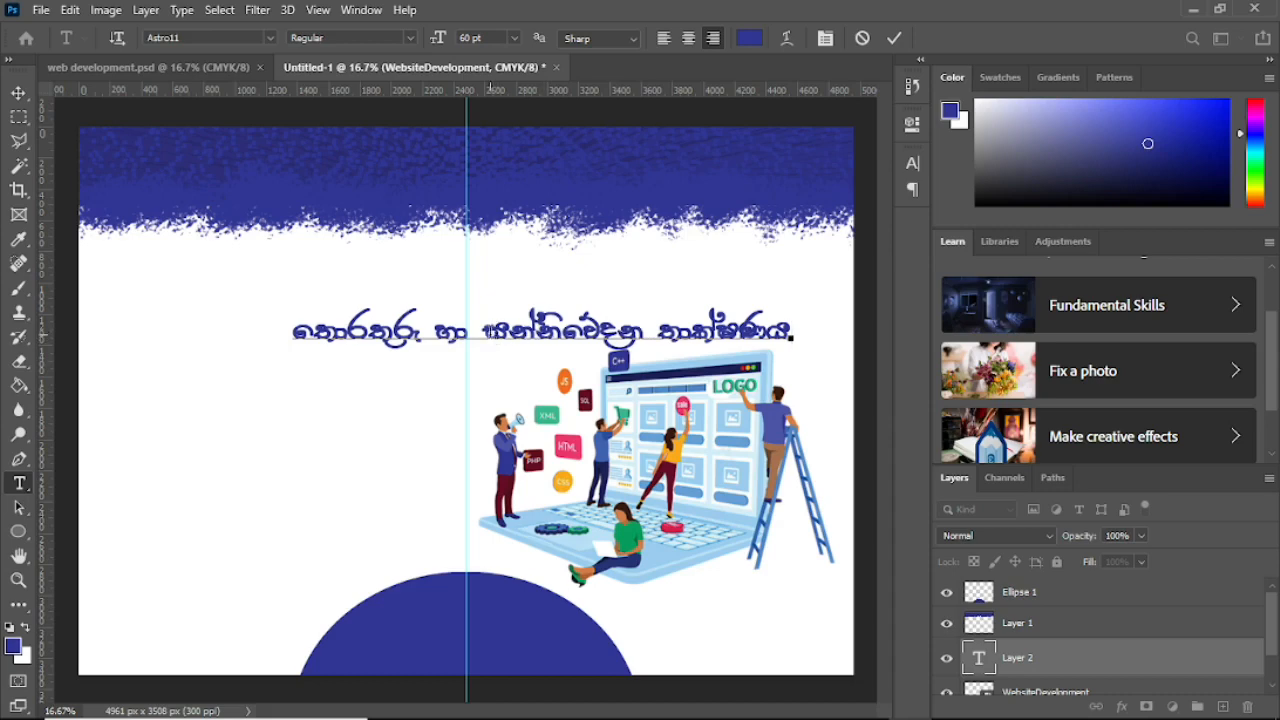
{"action": "left_click", "coordinate": [484, 331]}
{"action": "key", "text": "Return"}
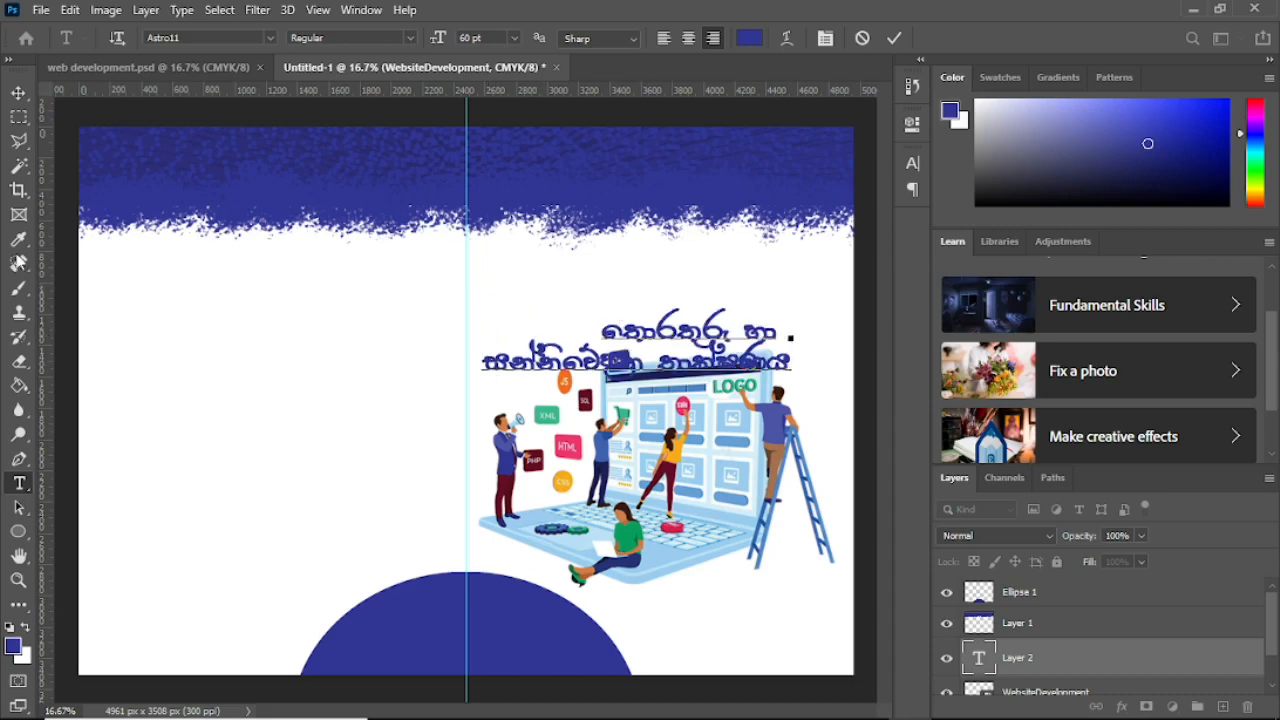
{"action": "left_click", "coordinate": [18, 92]}
{"action": "left_click_drag", "start_coordinate": [660, 343], "coordinate": [686, 281]}
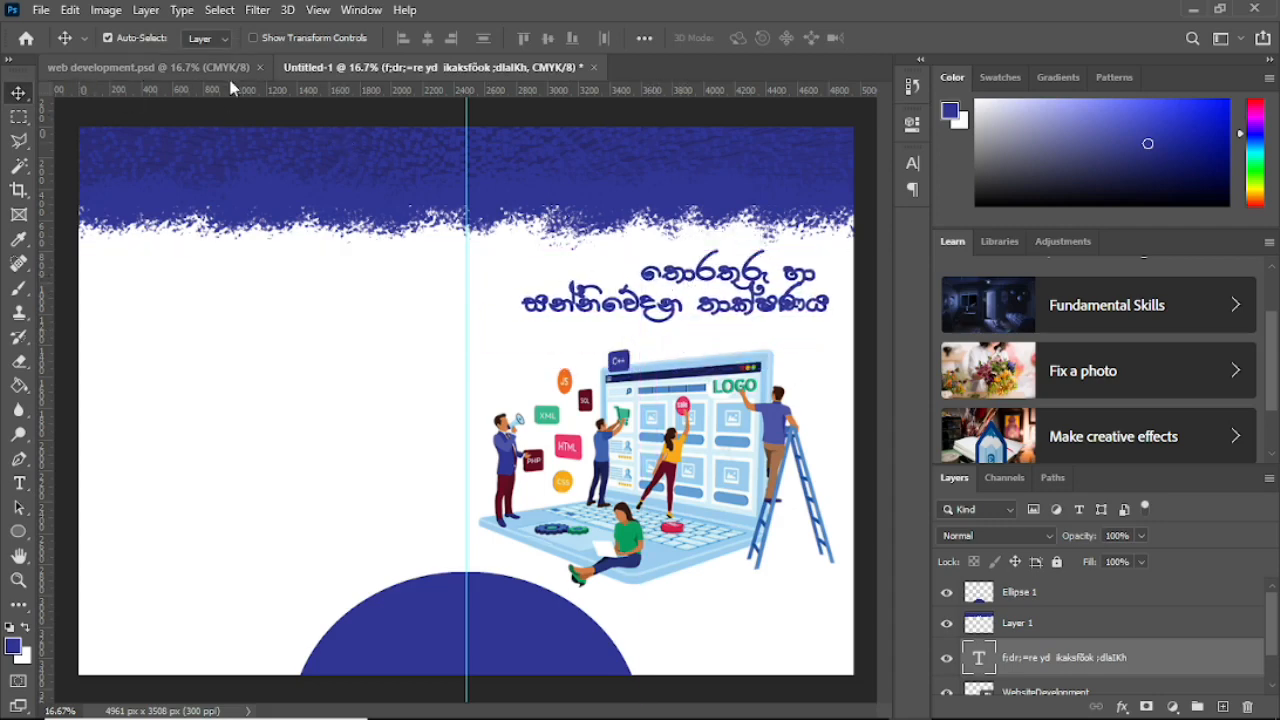
Step: Compare against the finished cover and nudge the title slightly lower
{"action": "left_click", "coordinate": [176, 70]}
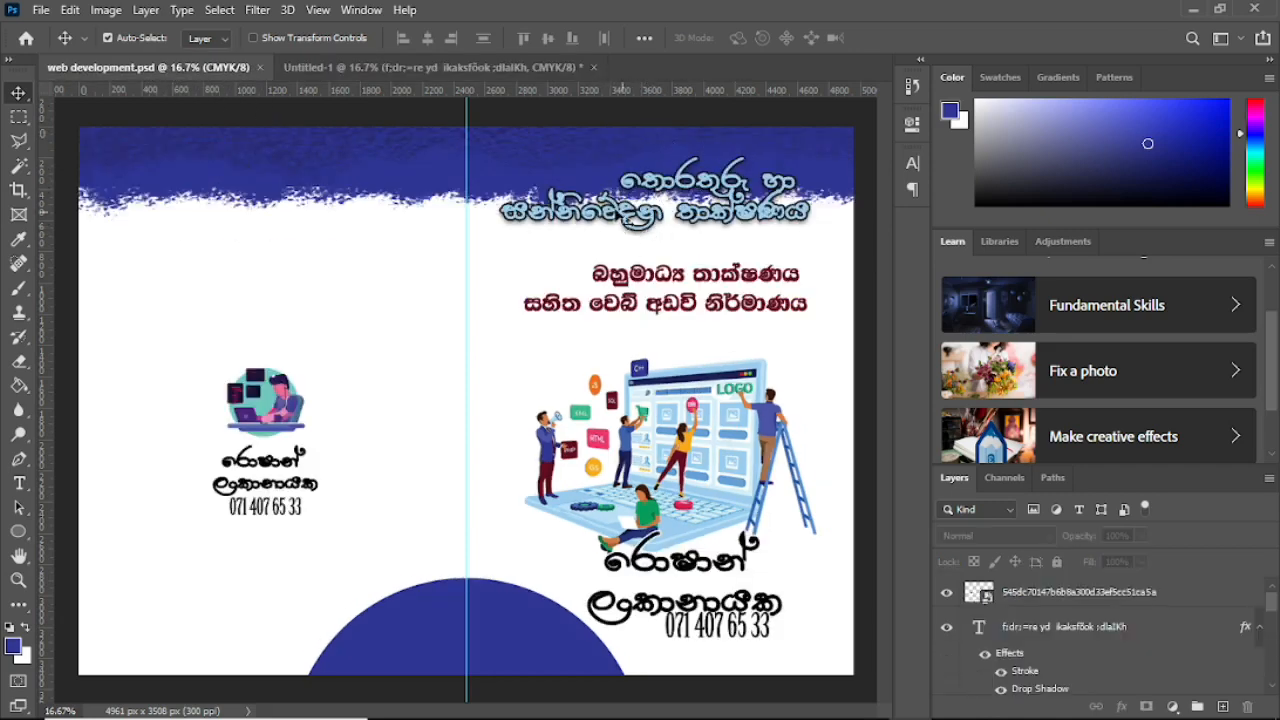
{"action": "left_click", "coordinate": [368, 70]}
{"action": "left_click_drag", "start_coordinate": [700, 222], "coordinate": [694, 283]}
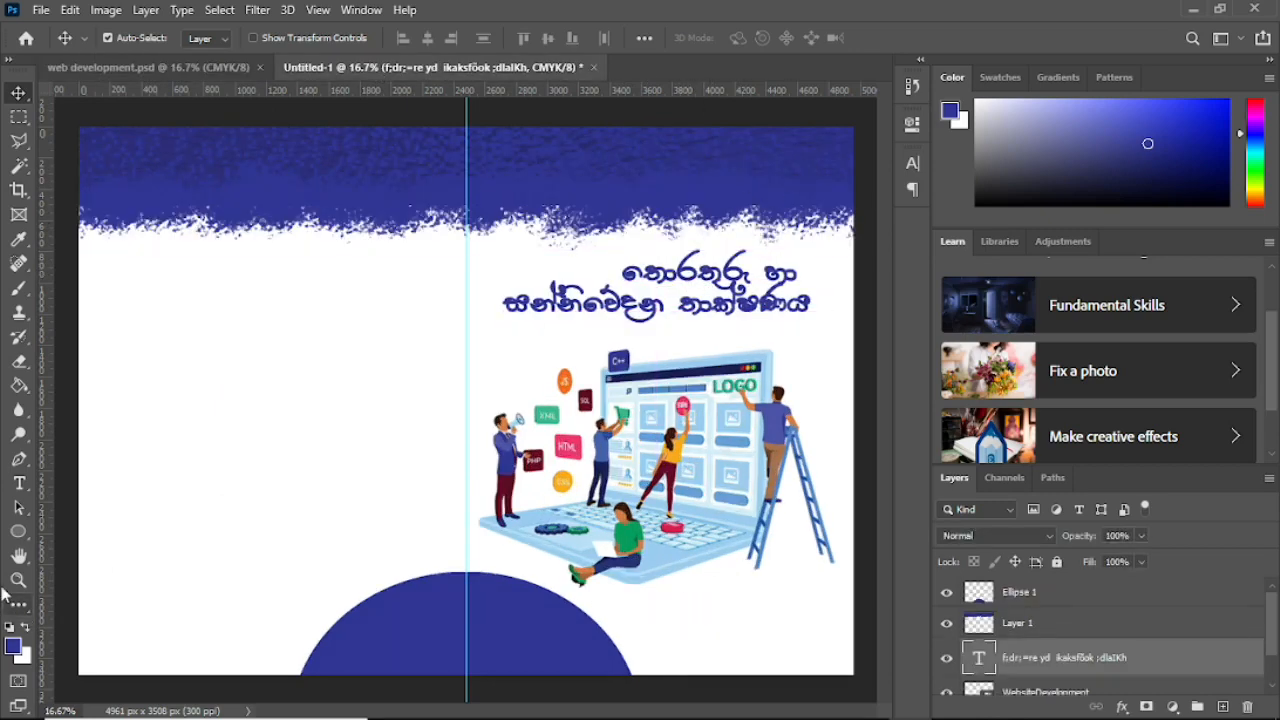
Step: Recolour both title lines light blue #9ccdef, sampled from the laptop illustration
{"action": "left_click", "coordinate": [17, 483]}
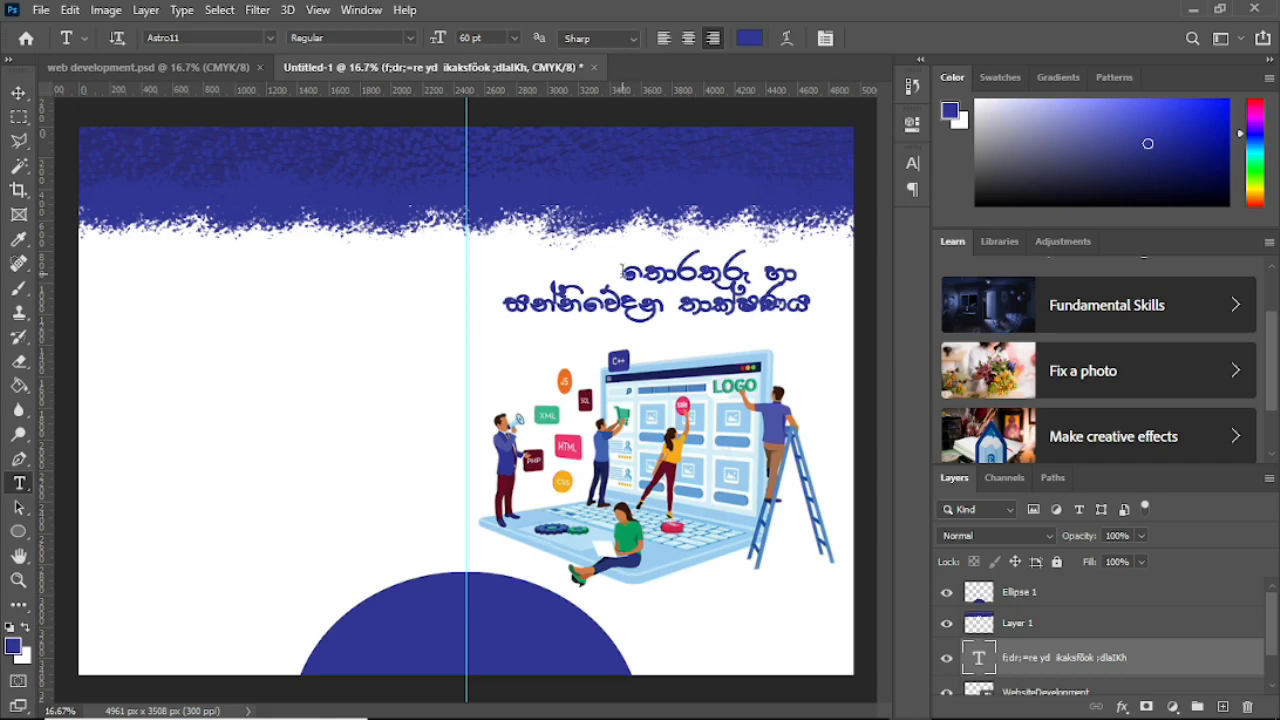
{"action": "left_click_drag", "start_coordinate": [624, 272], "coordinate": [814, 312]}
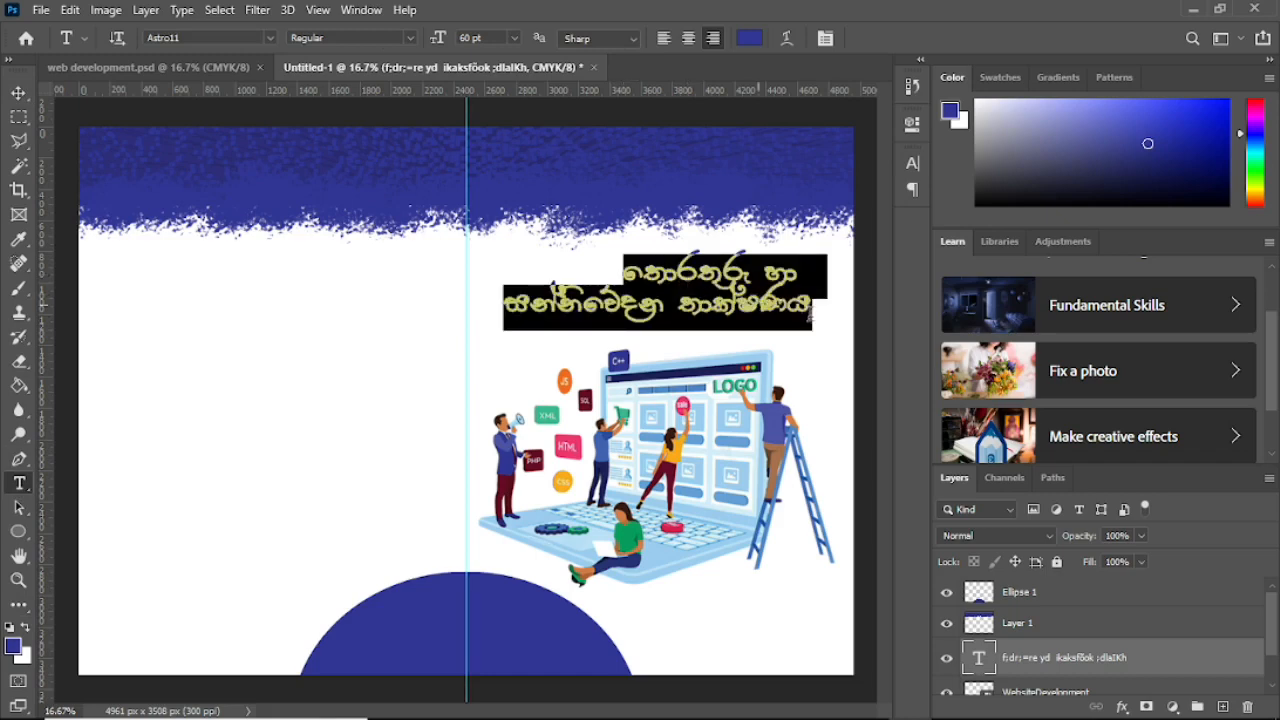
{"action": "left_click", "coordinate": [750, 38]}
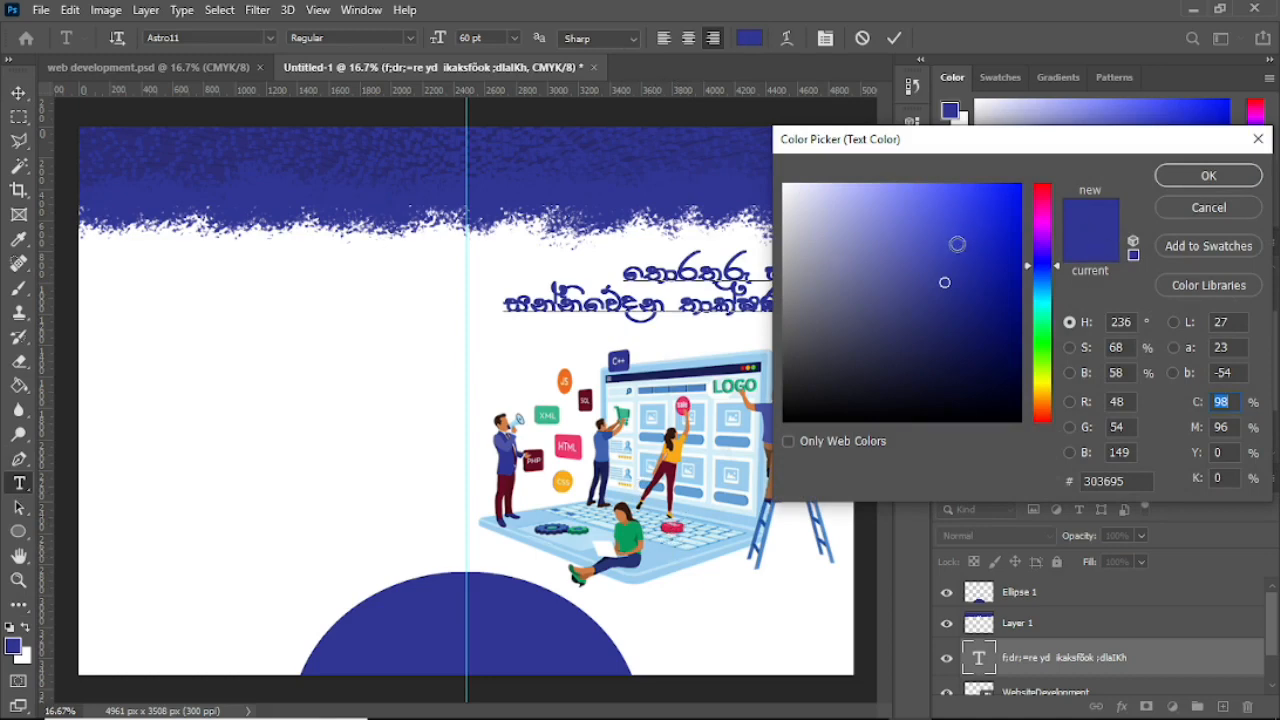
{"action": "left_click", "coordinate": [656, 563]}
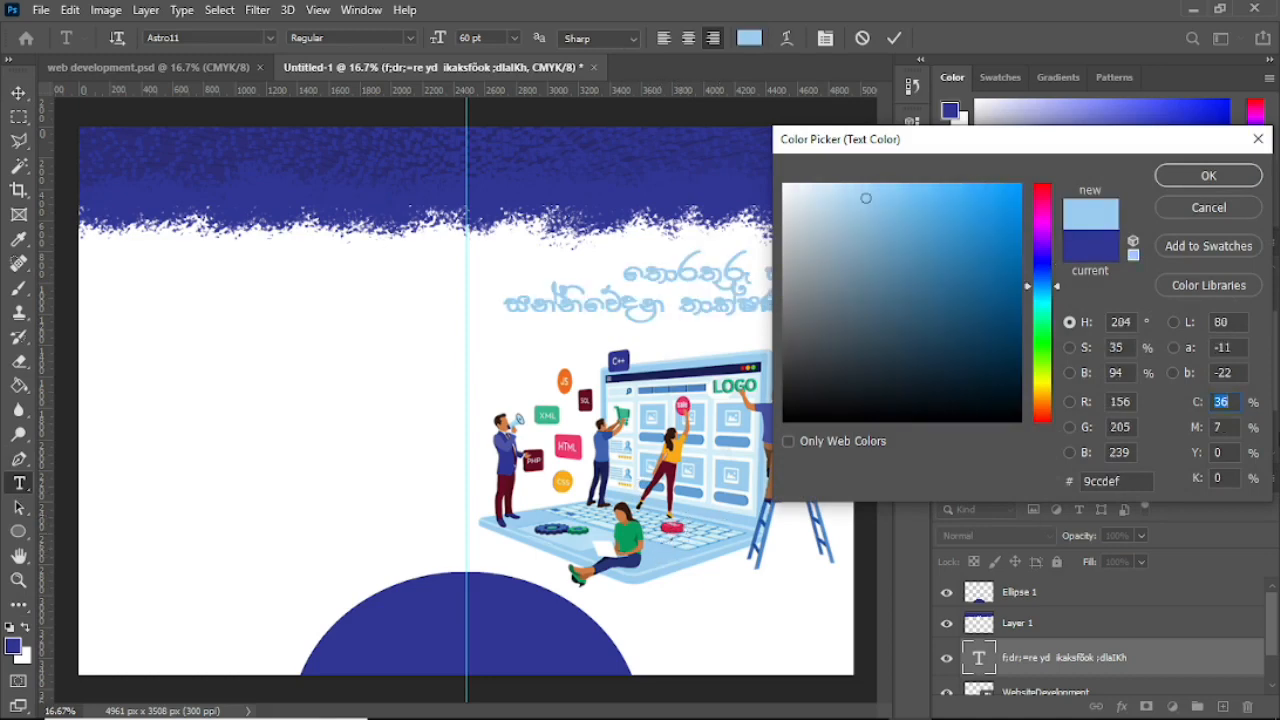
{"action": "left_click", "coordinate": [1209, 175]}
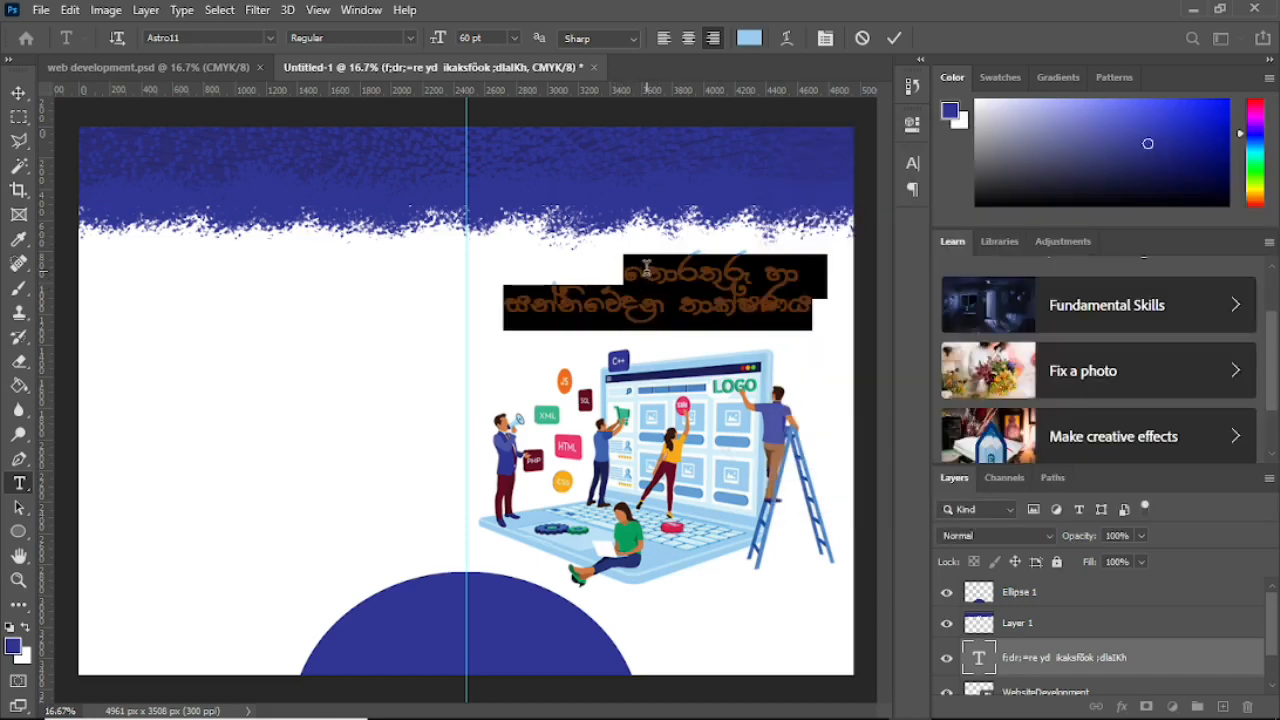
{"action": "left_click", "coordinate": [18, 92]}
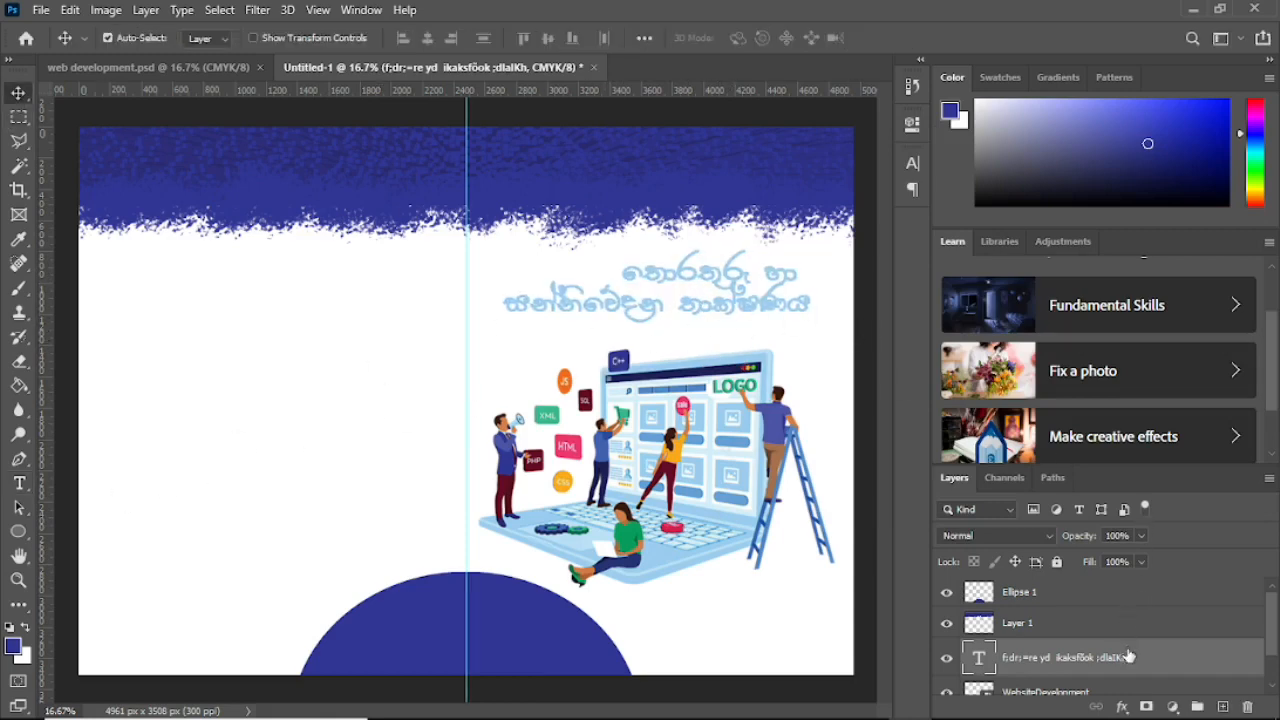
{"action": "scroll", "coordinate": [1128, 657], "scroll_direction": "down", "scroll_amount": 2}
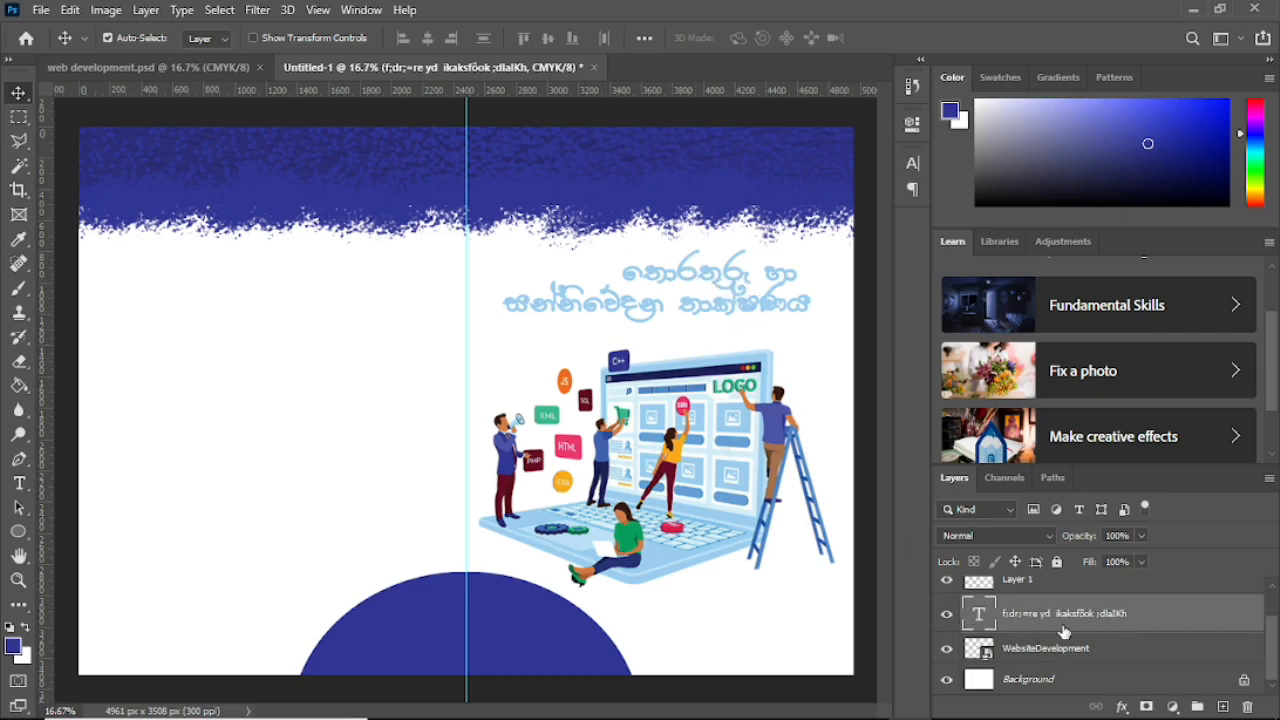
Step: Add a 10 px black outside Stroke layer style to the title layer
{"action": "double_click", "coordinate": [1183, 614]}
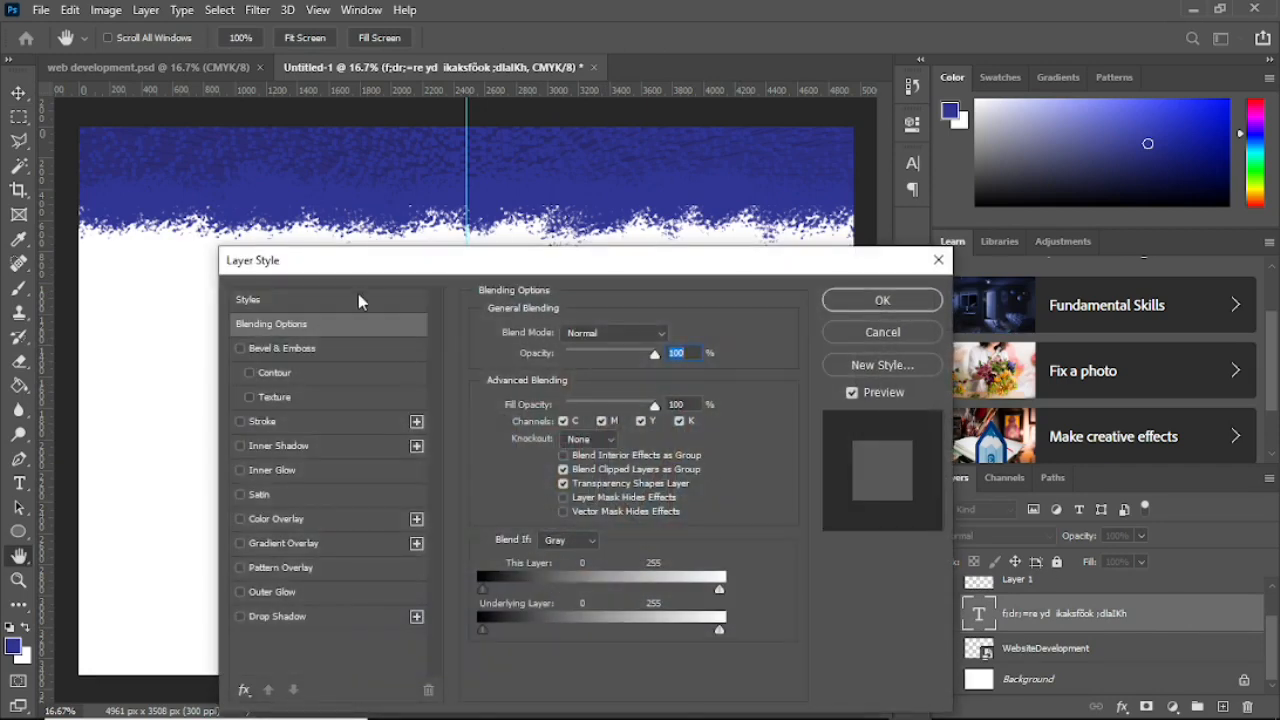
{"action": "left_click_drag", "start_coordinate": [376, 265], "coordinate": [384, 198]}
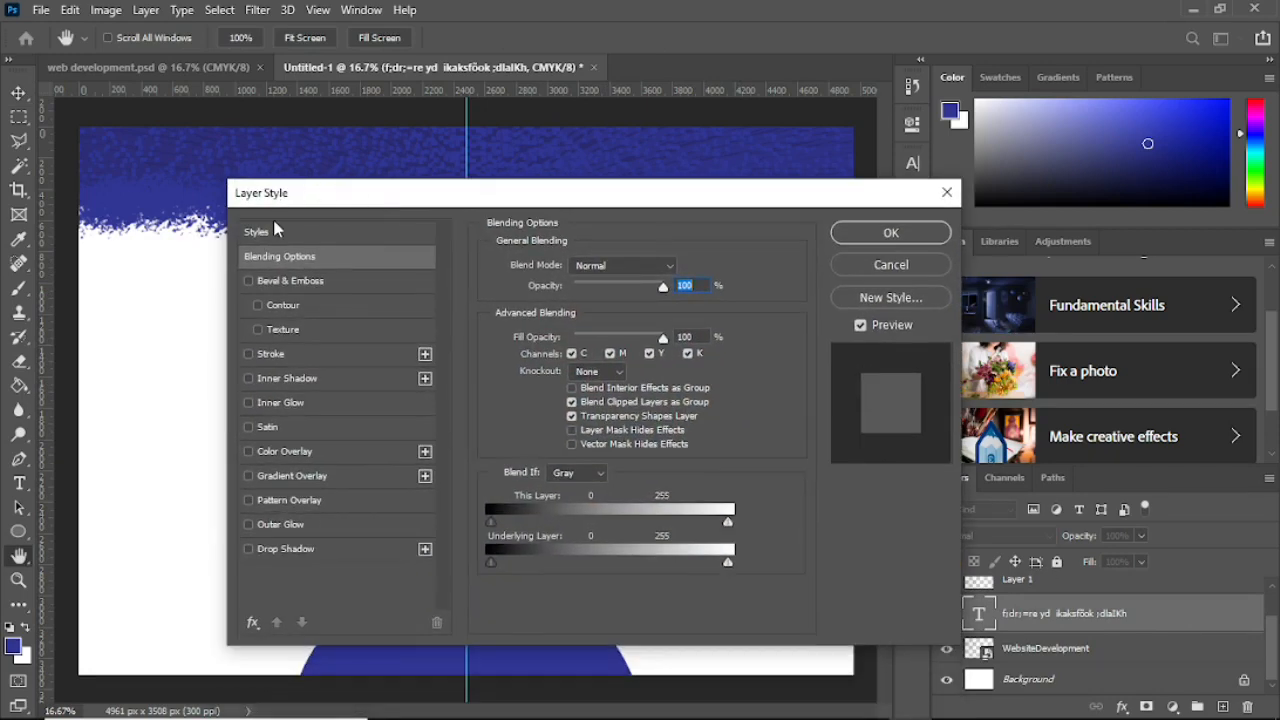
{"action": "left_click", "coordinate": [266, 356]}
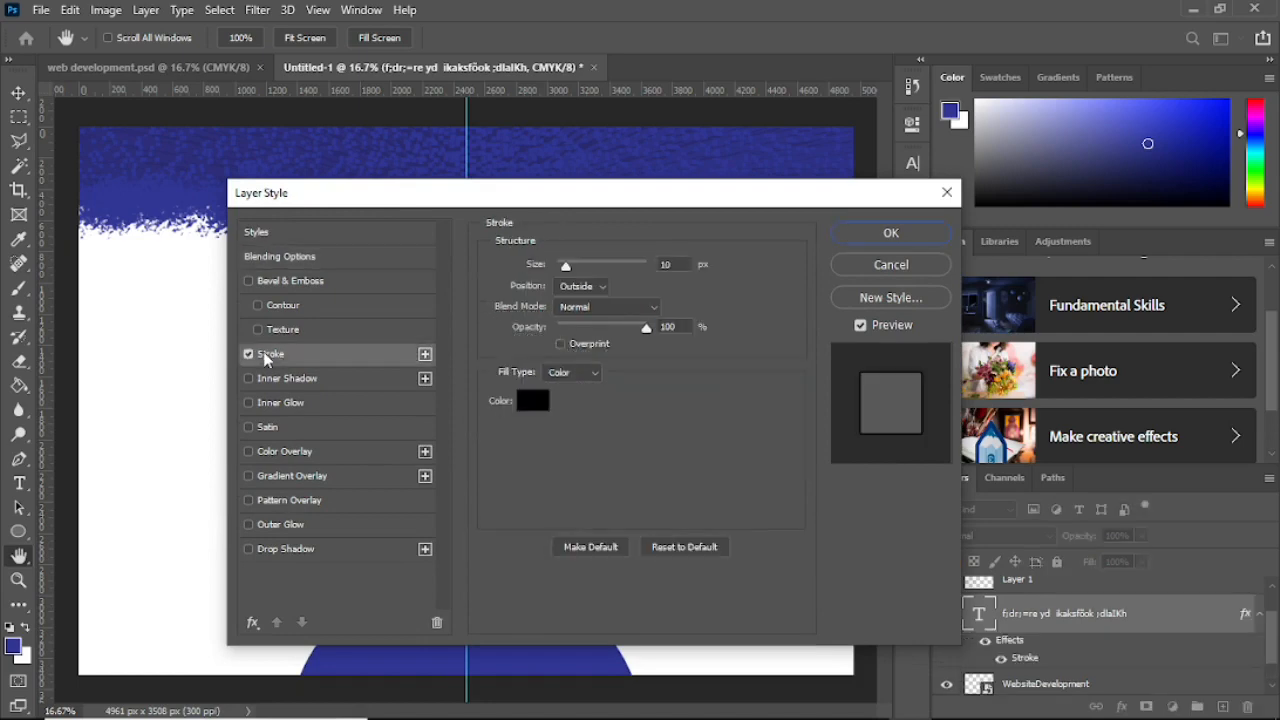
{"action": "left_click_drag", "start_coordinate": [618, 203], "coordinate": [624, 369]}
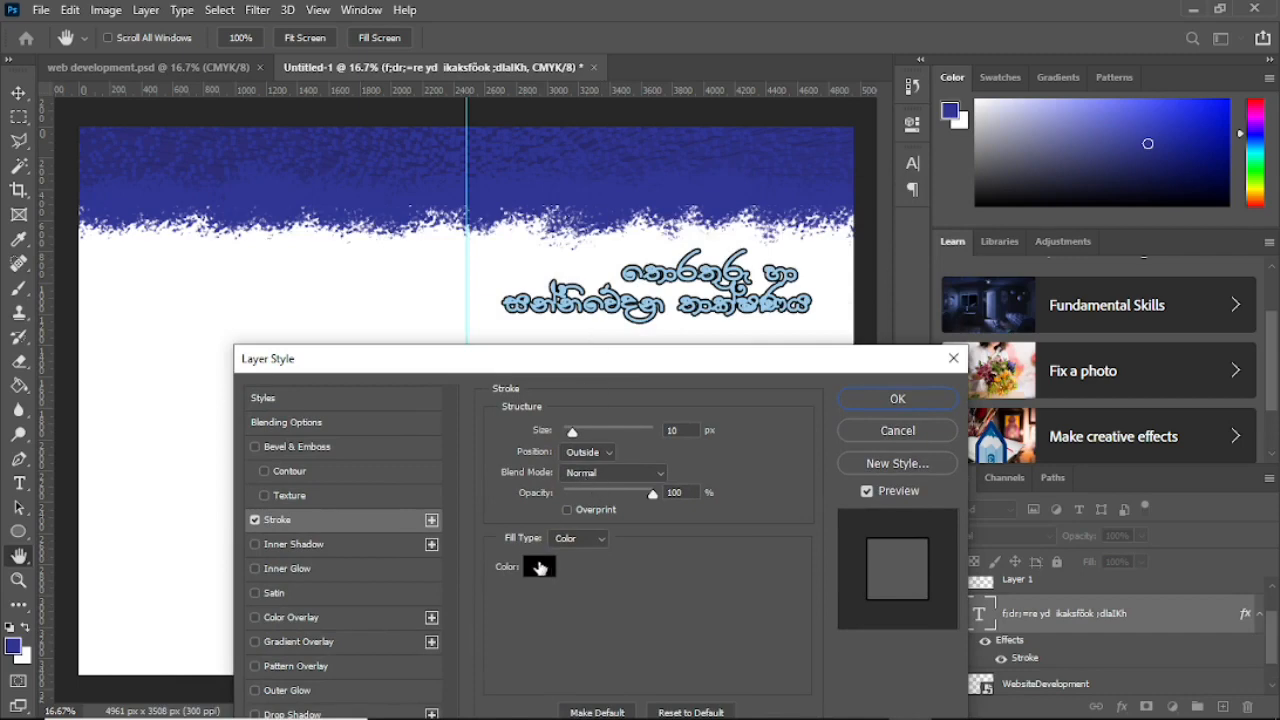
{"action": "left_click", "coordinate": [531, 567]}
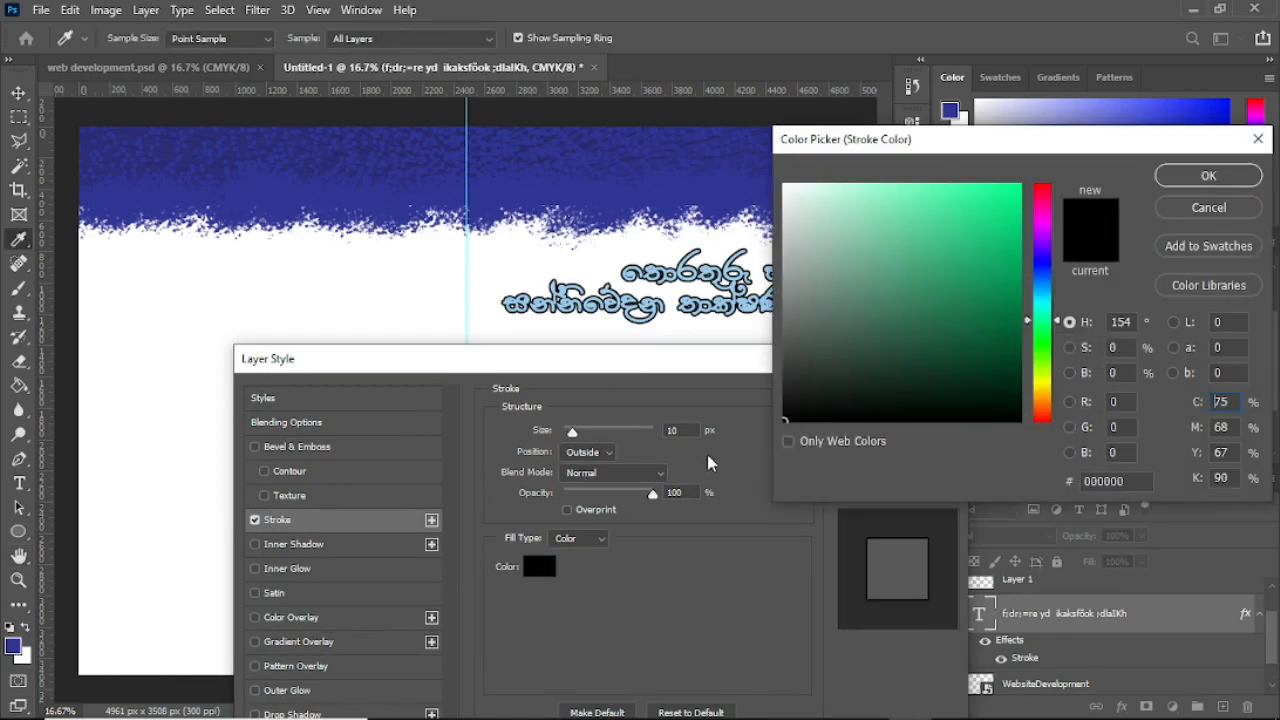
{"action": "left_click", "coordinate": [1190, 180]}
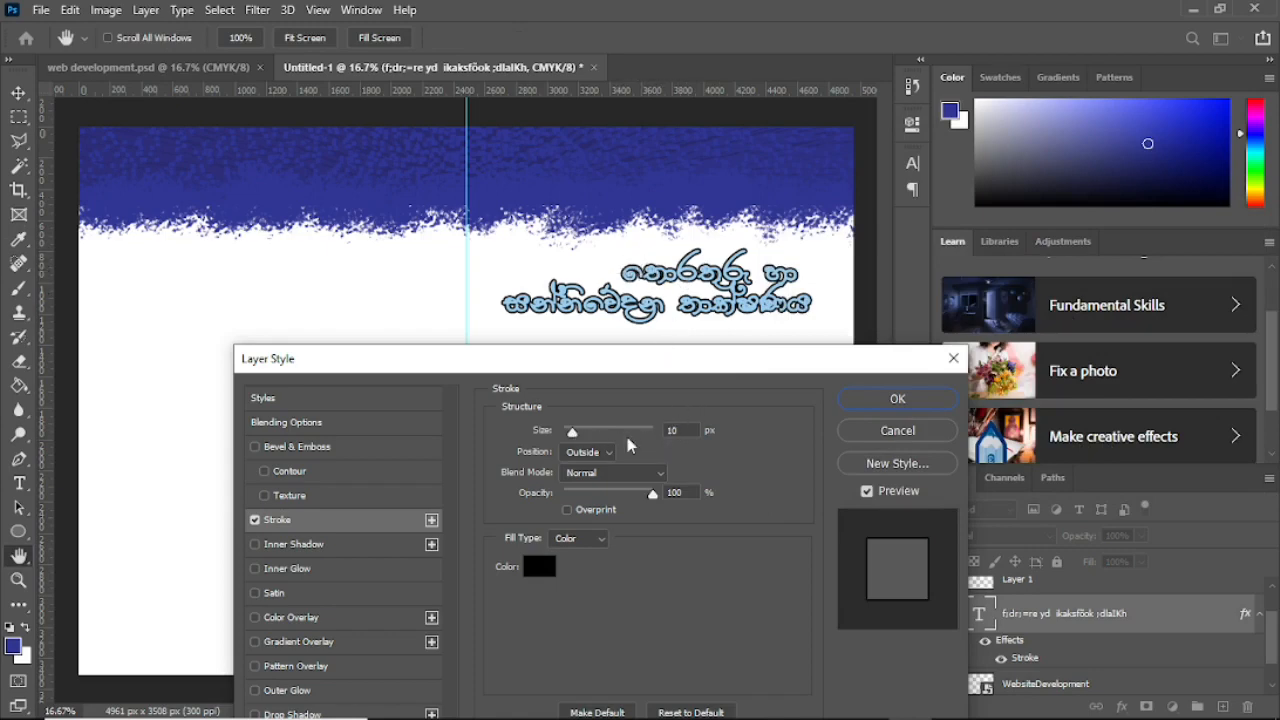
{"action": "mouse_move", "coordinate": [572, 434]}
{"action": "left_mouse_down"}
{"action": "mouse_move", "coordinate": [605, 438]}
{"action": "mouse_move", "coordinate": [572, 447]}
{"action": "left_mouse_up"}
{"action": "left_click", "coordinate": [671, 429]}
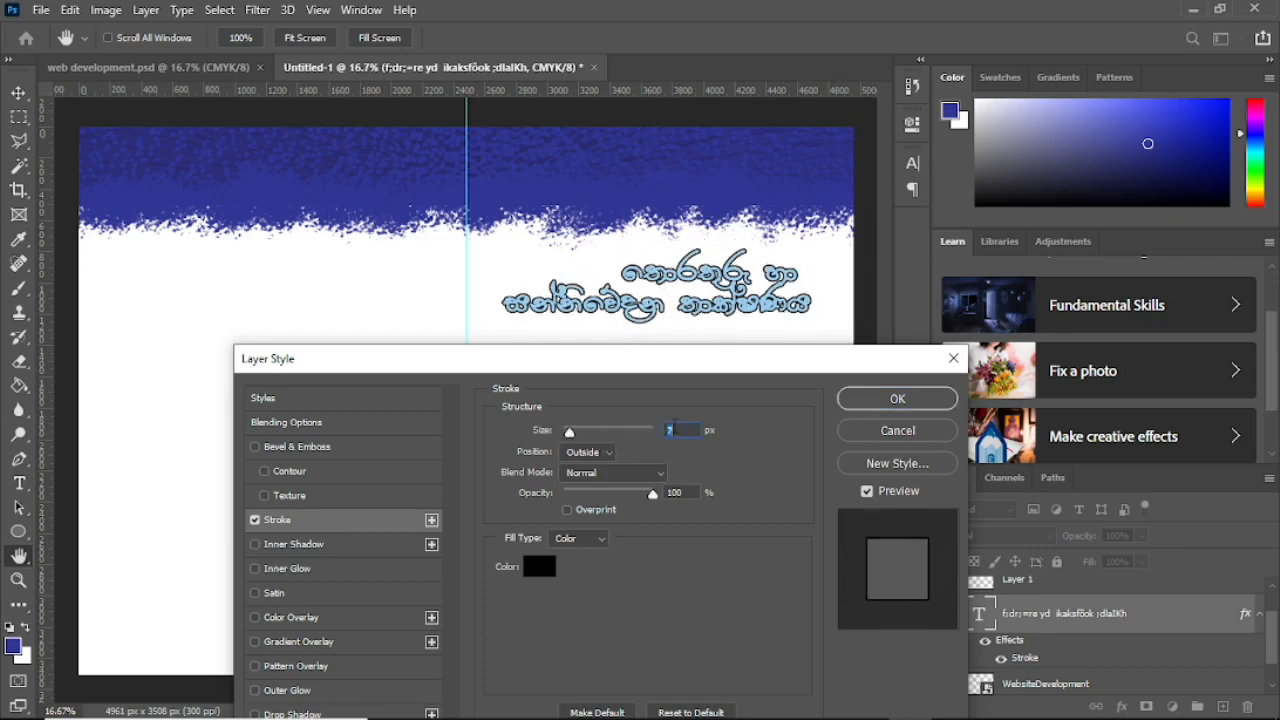
{"action": "type", "text": "10"}
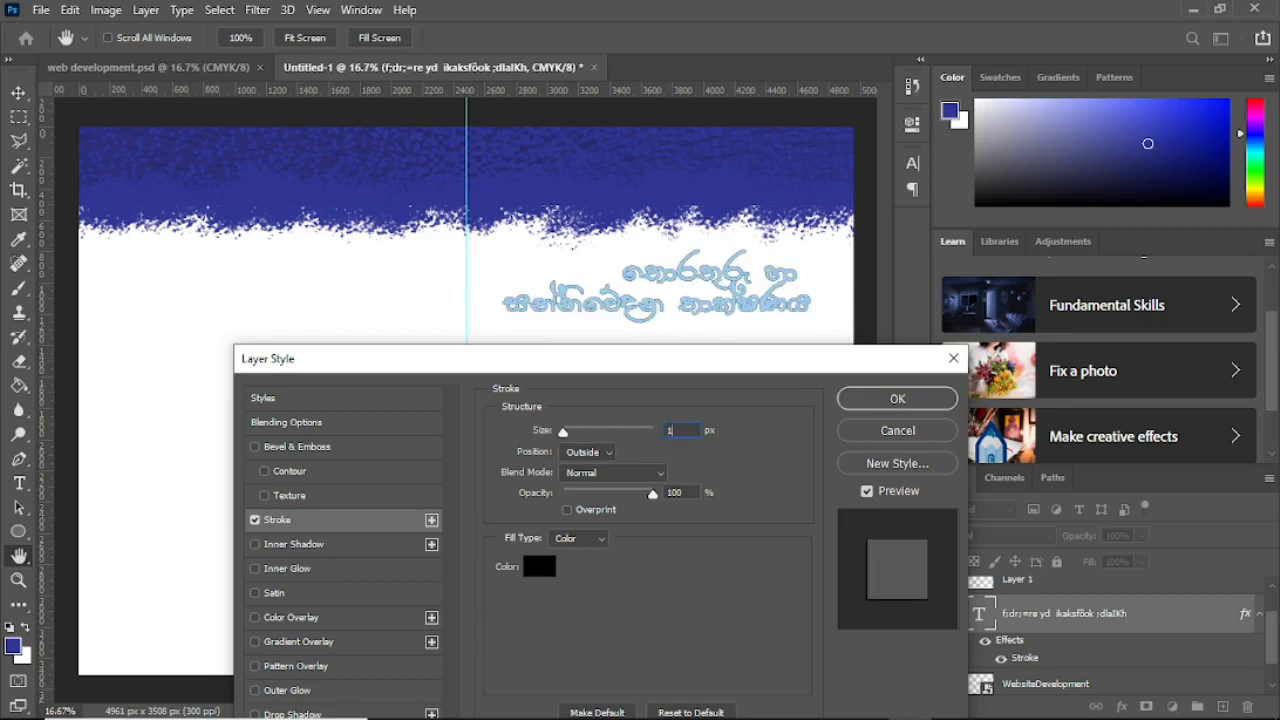
{"action": "left_click", "coordinate": [883, 404]}
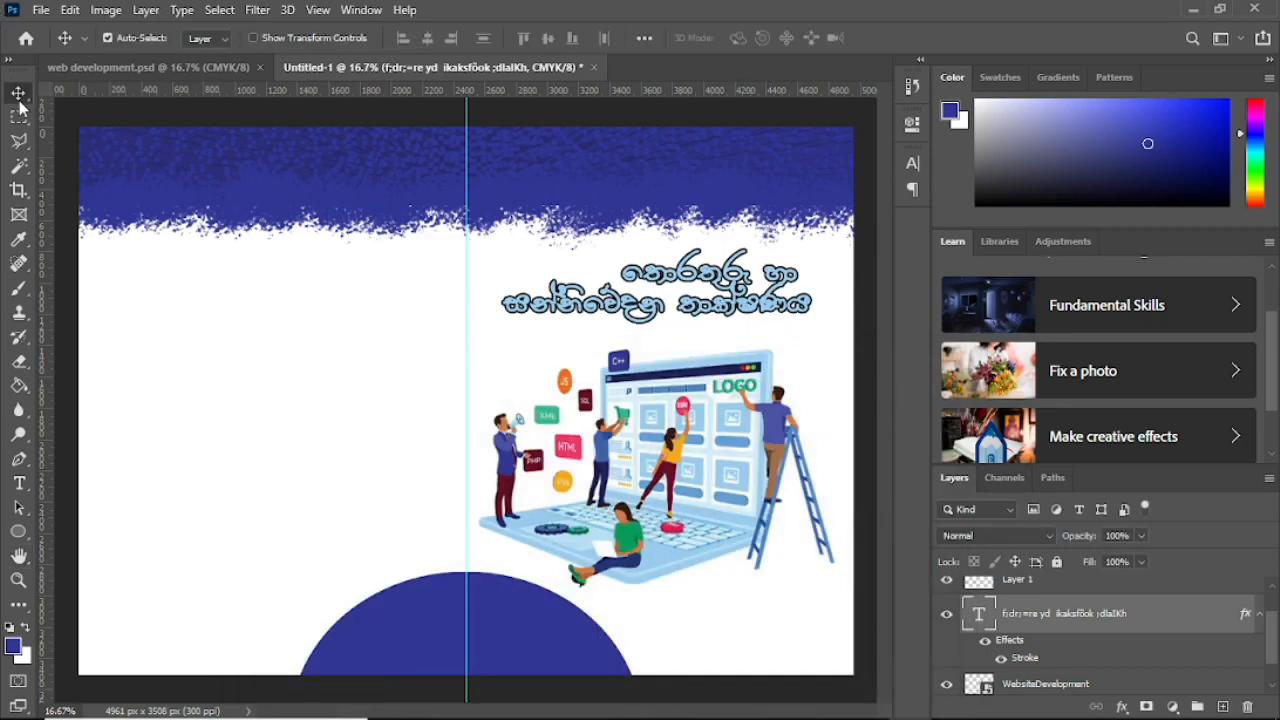
Step: Stack the title layer above Layer 1 and position the title on the blue band
{"action": "left_click_drag", "start_coordinate": [760, 318], "coordinate": [771, 258]}
{"action": "left_click", "coordinate": [320, 171]}
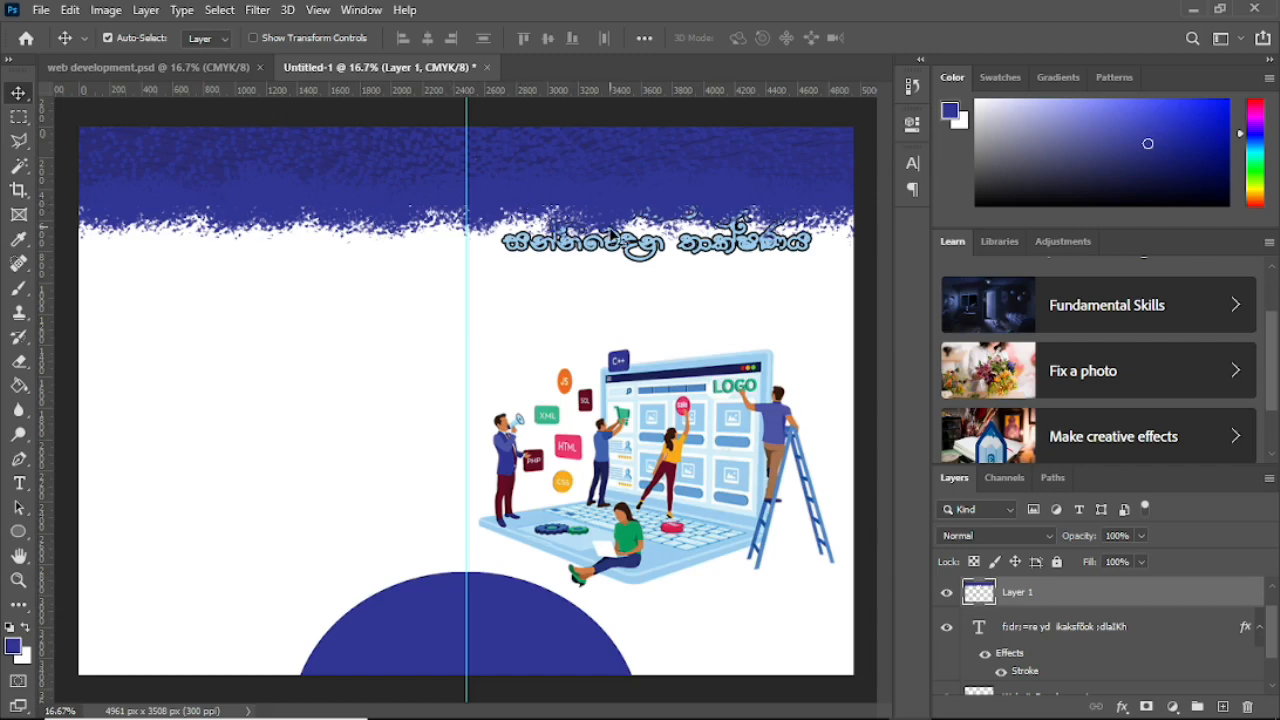
{"action": "scroll", "coordinate": [1107, 595], "scroll_direction": "down", "scroll_amount": 1}
{"action": "scroll", "coordinate": [1116, 580], "scroll_direction": "up", "scroll_amount": 2}
{"action": "scroll", "coordinate": [1116, 580], "scroll_direction": "down", "scroll_amount": 2}
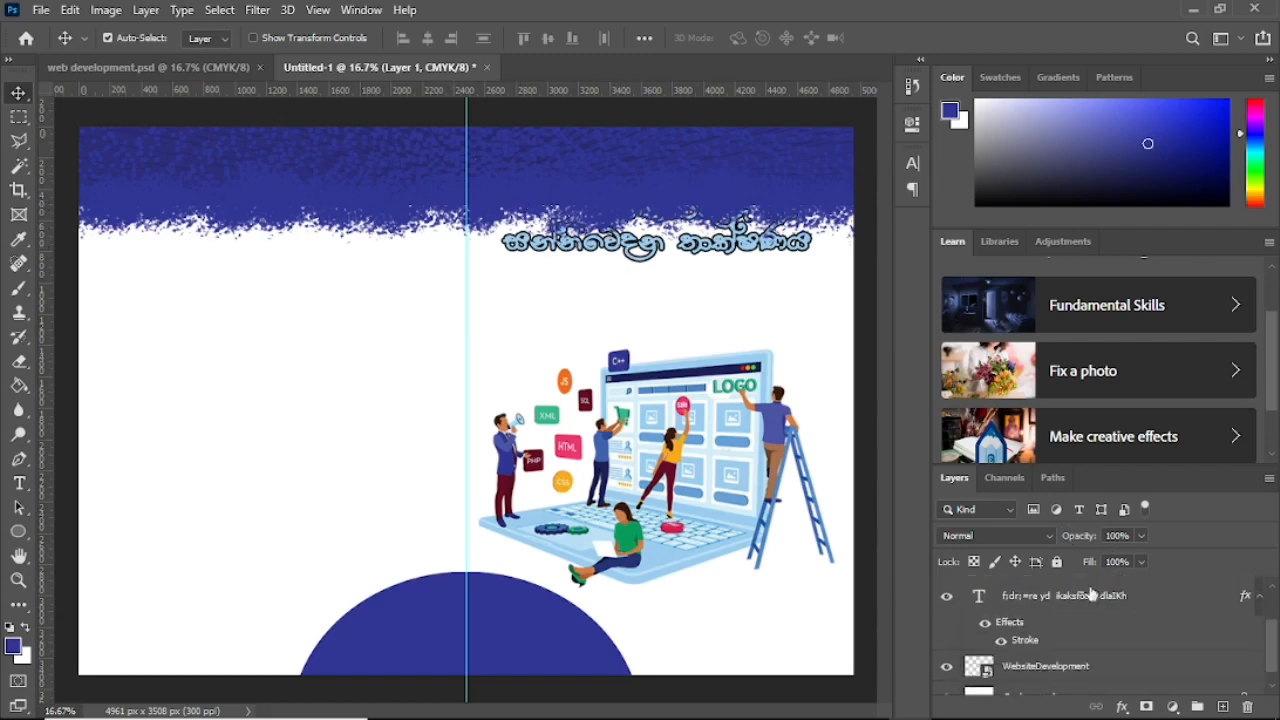
{"action": "scroll", "coordinate": [1050, 650], "scroll_direction": "up", "scroll_amount": 2}
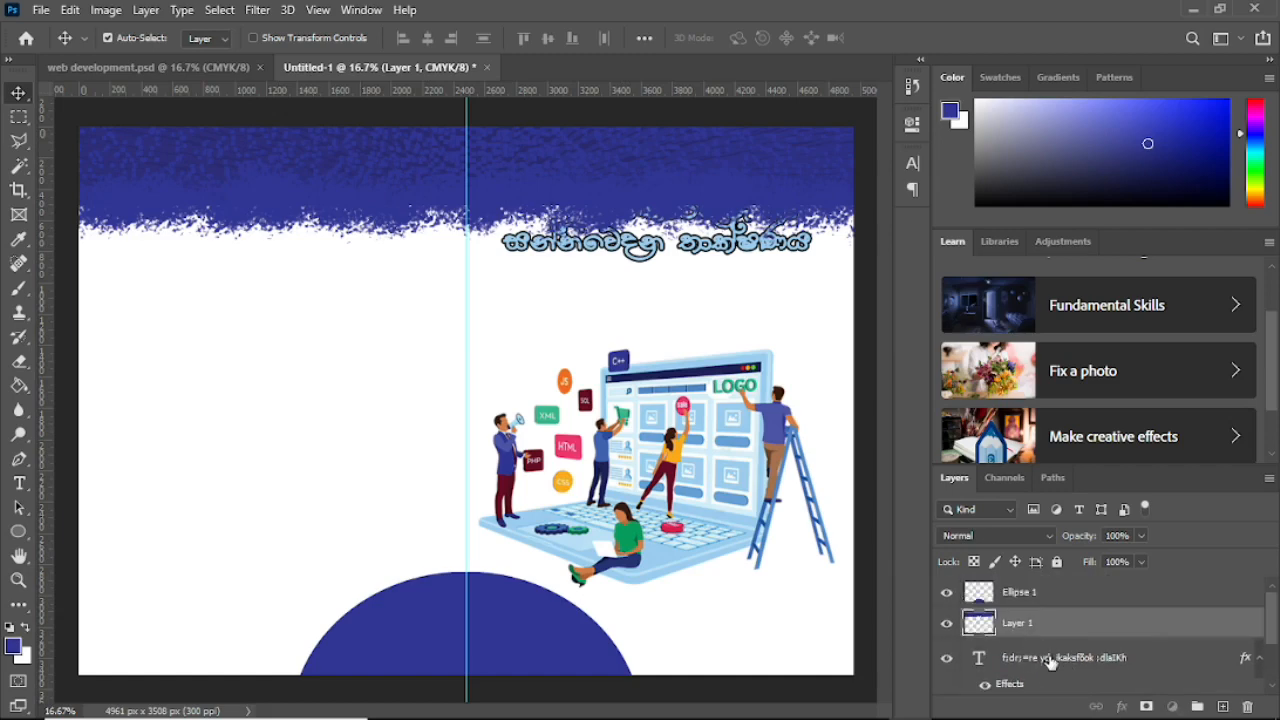
{"action": "left_click", "coordinate": [1050, 660]}
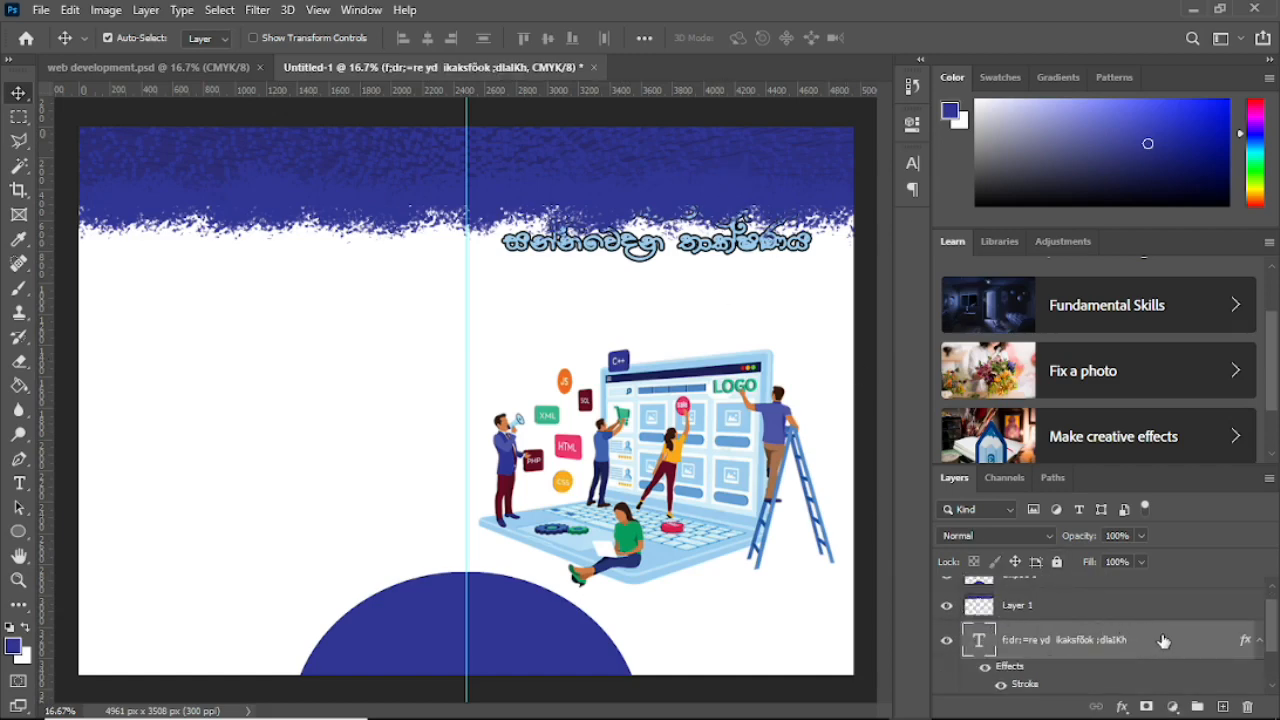
{"action": "left_click_drag", "start_coordinate": [1164, 642], "coordinate": [1160, 605]}
{"action": "left_click_drag", "start_coordinate": [740, 243], "coordinate": [771, 251]}
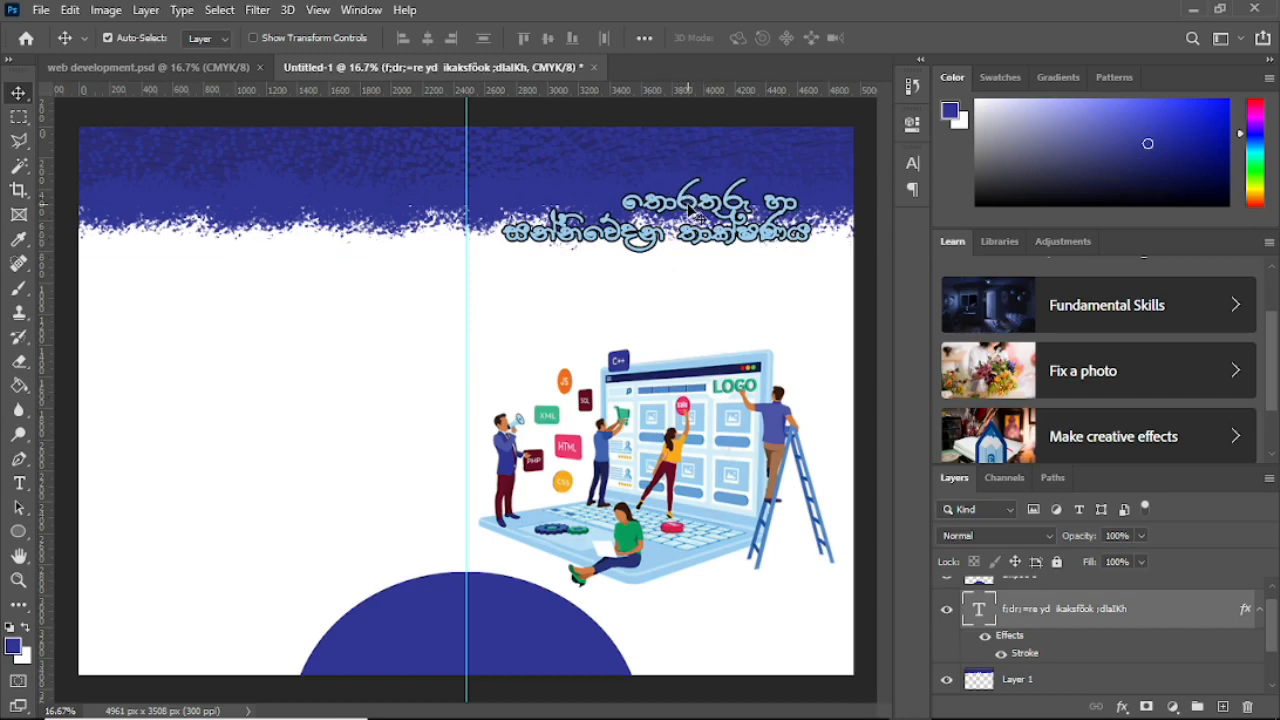
{"action": "mouse_move", "coordinate": [688, 210]}
{"action": "left_mouse_down"}
{"action": "mouse_move", "coordinate": [688, 190]}
{"action": "mouse_move", "coordinate": [688, 210]}
{"action": "left_mouse_up"}
{"action": "left_click", "coordinate": [18, 484]}
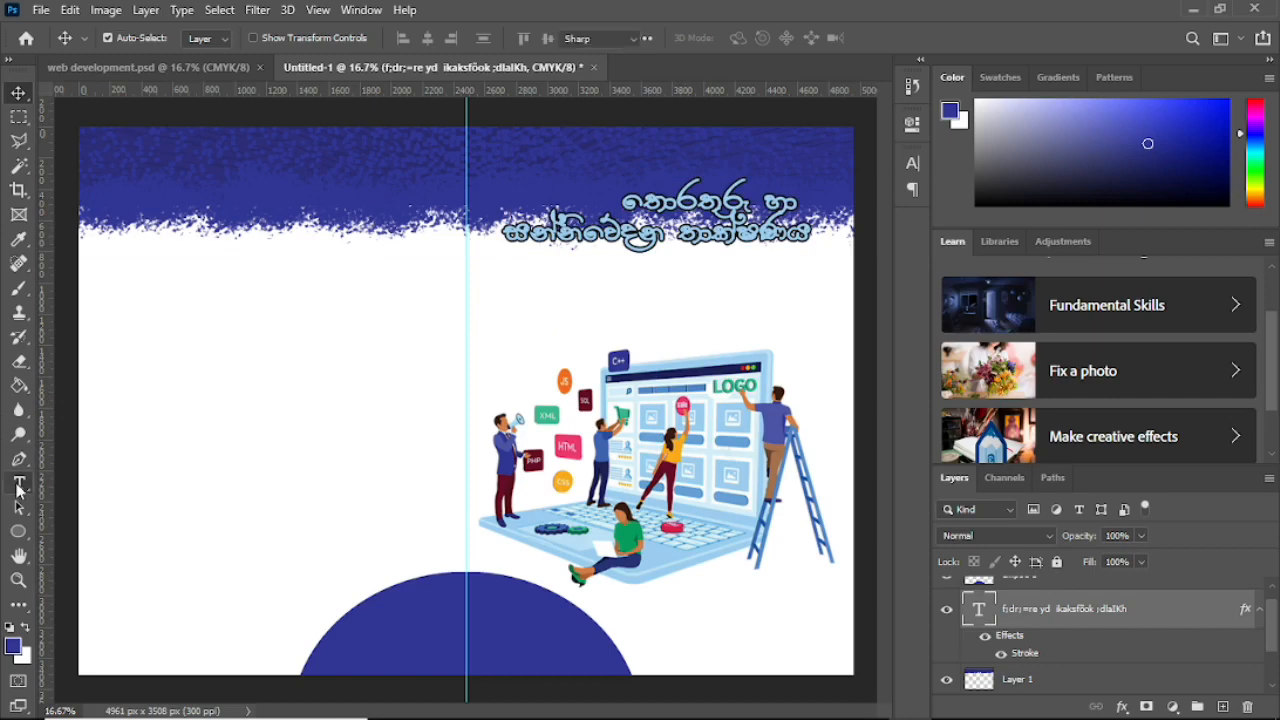
Step: Type the subtitle බහුමාධ්‍ය තාක්ෂණය සහිත වෙබ් අඩවි නිර්මාණය in the 4u-Amantha font
{"action": "left_click", "coordinate": [293, 347]}
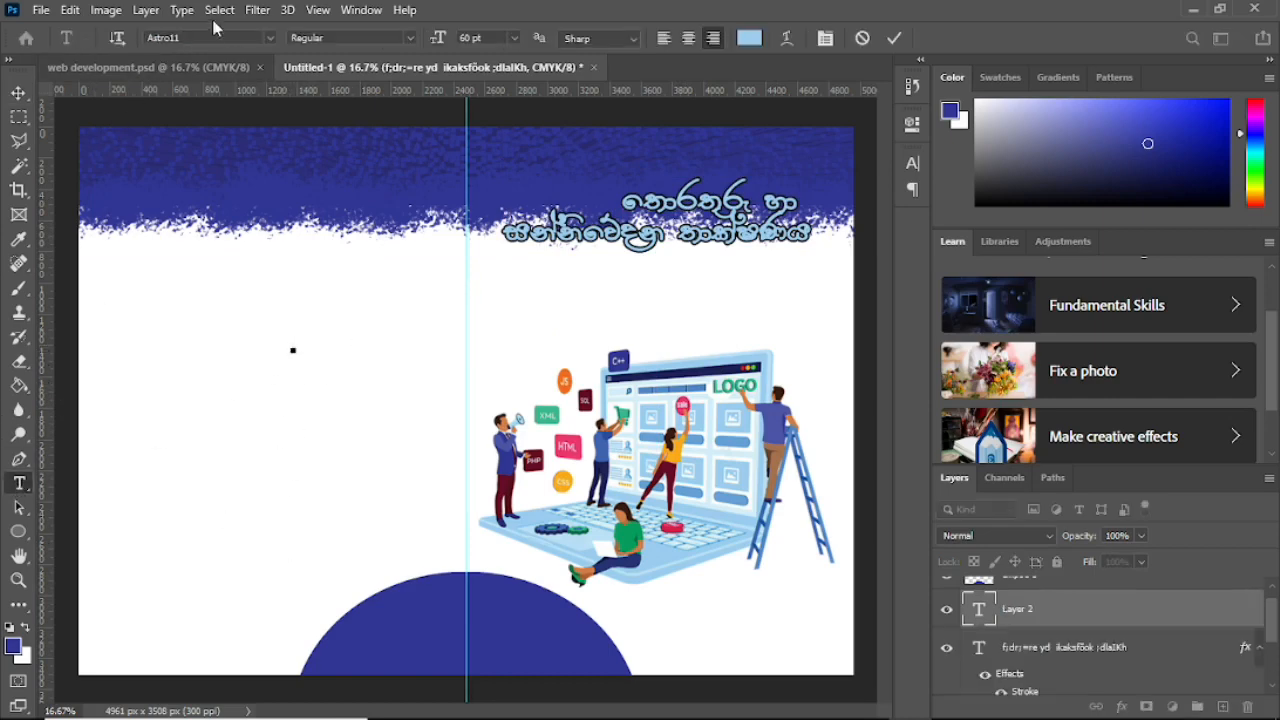
{"action": "left_click", "coordinate": [270, 38]}
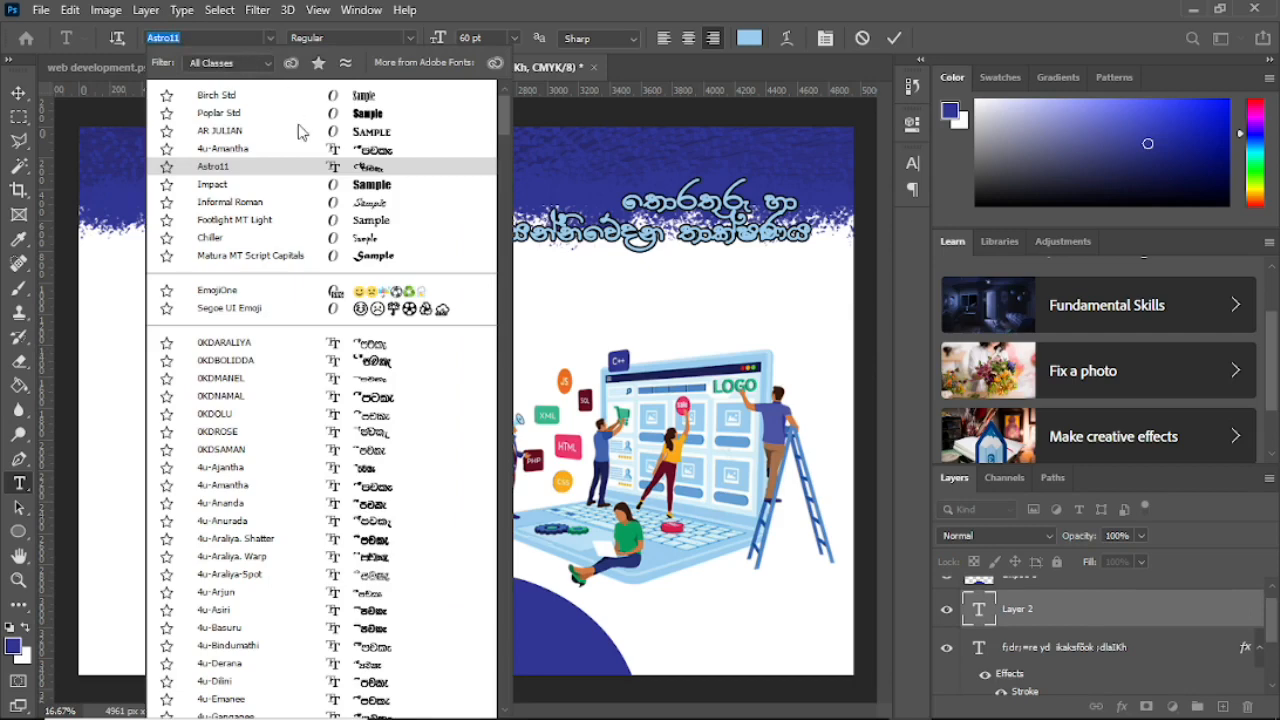
{"action": "left_click", "coordinate": [253, 150]}
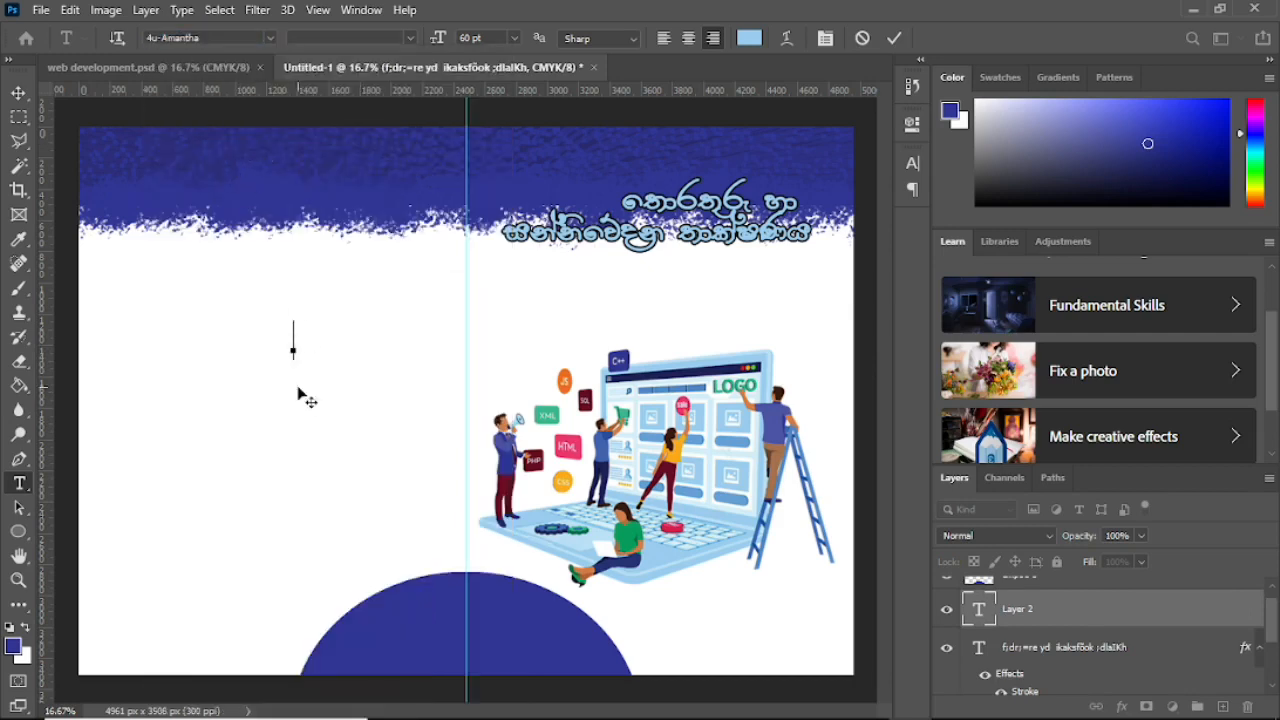
{"action": "type", "text": "o"}
{"action": "key", "text": "BackSpace"}
{"action": "type", "text": "ou"}
{"action": "key", "text": "BackSpace"}
{"action": "type", "text": "yq udO"}
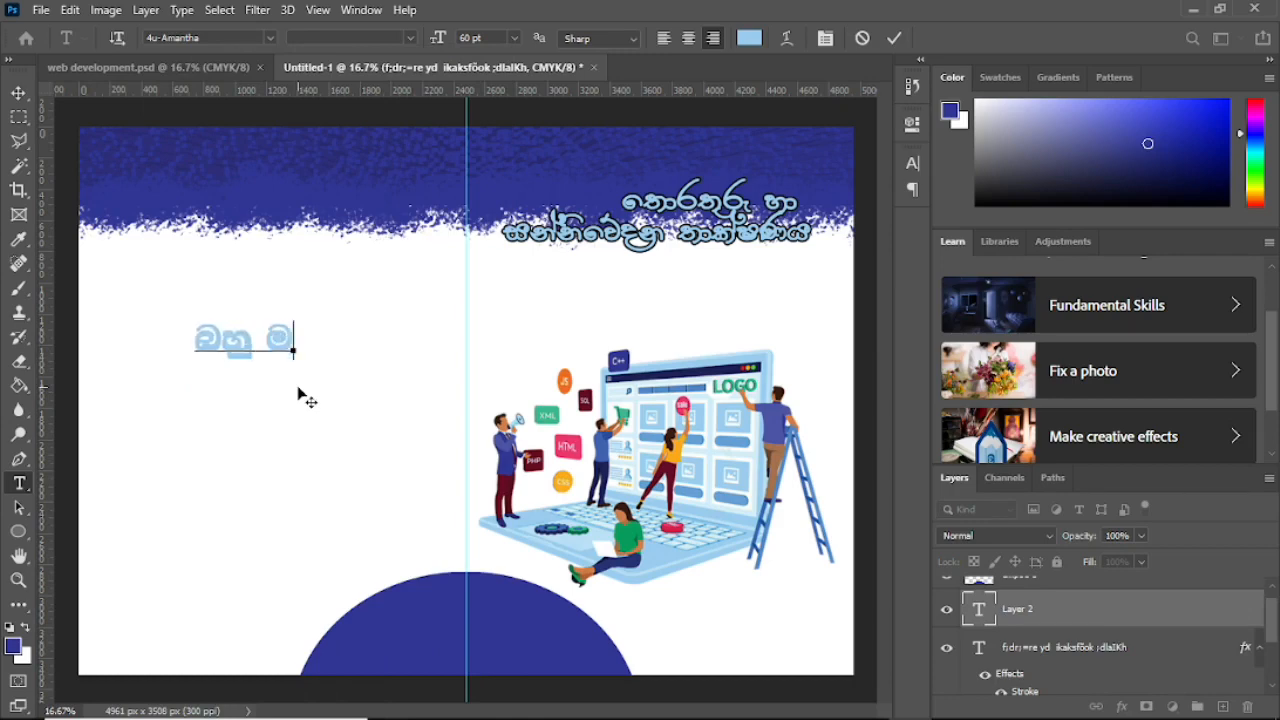
{"action": "type", "text": "H"}
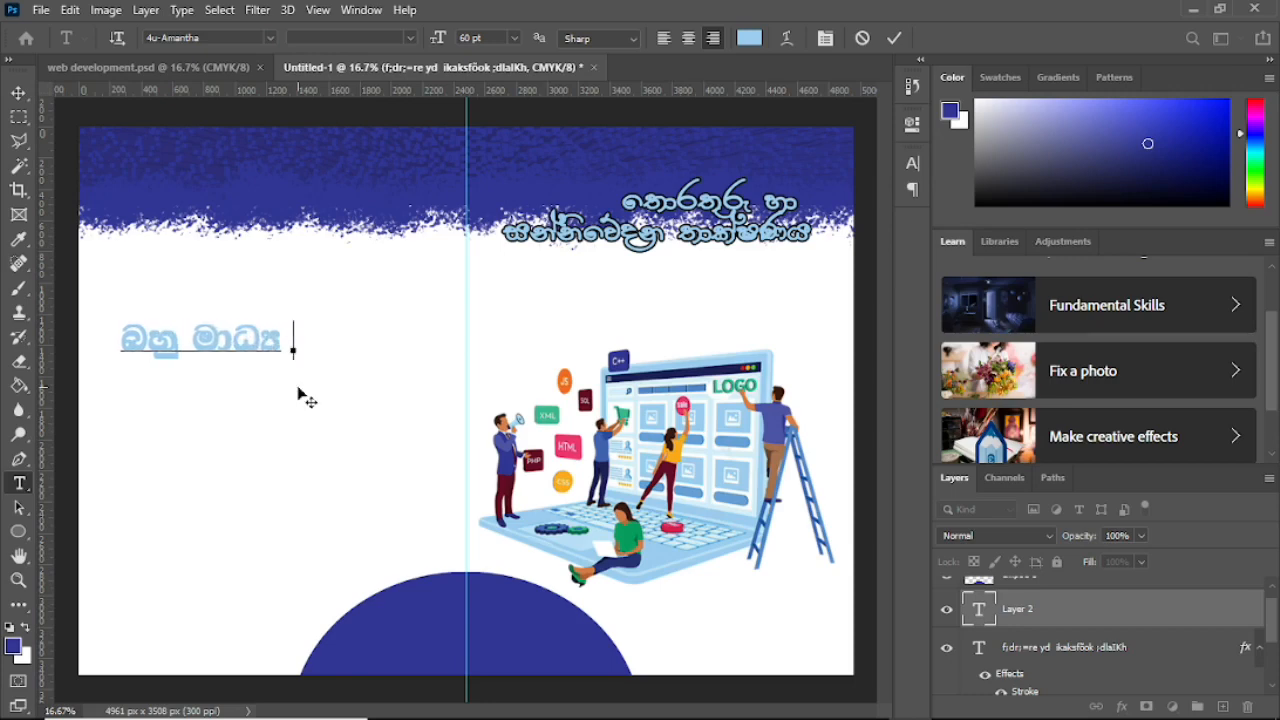
{"action": "key", "text": "Left"}
{"action": "key", "text": "Left"}
{"action": "key", "text": "Left"}
{"action": "key", "text": "Left"}
{"action": "key", "text": "Left"}
{"action": "key", "text": "BackSpace"}
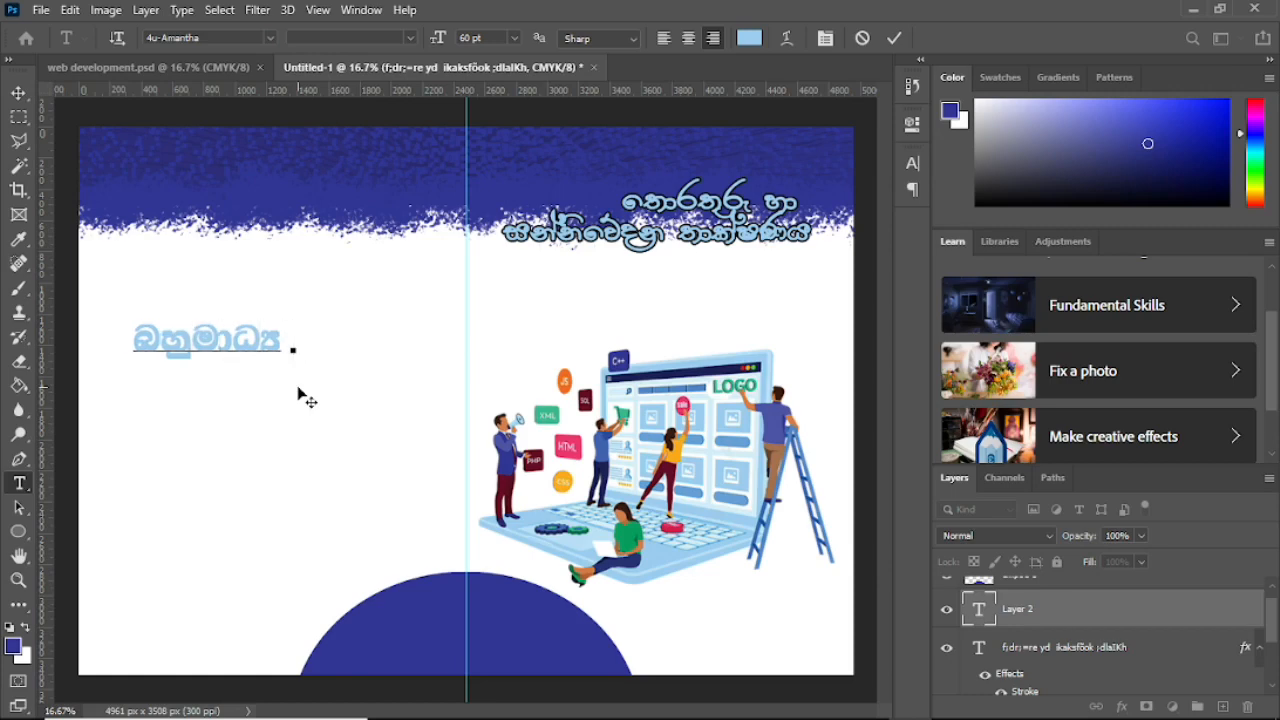
{"action": "type", "text": ";d"}
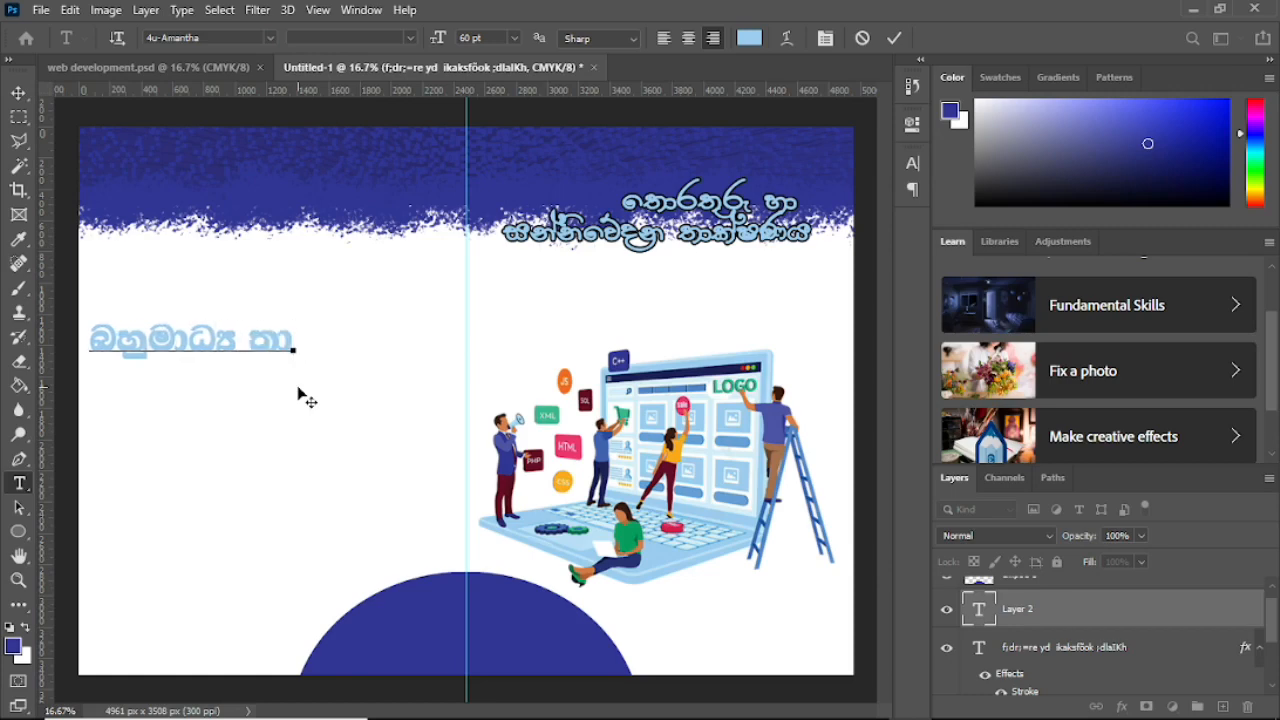
{"action": "type", "text": "laIKh iy"}
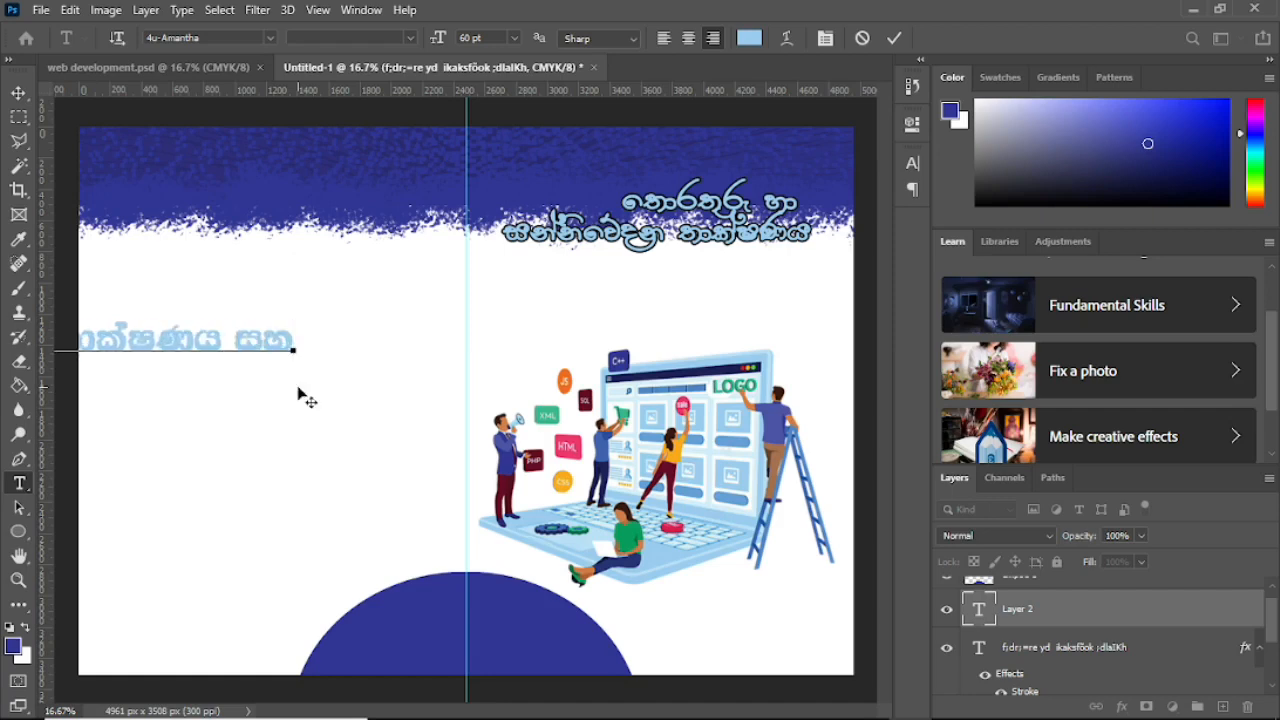
{"action": "type", "text": "s; "}
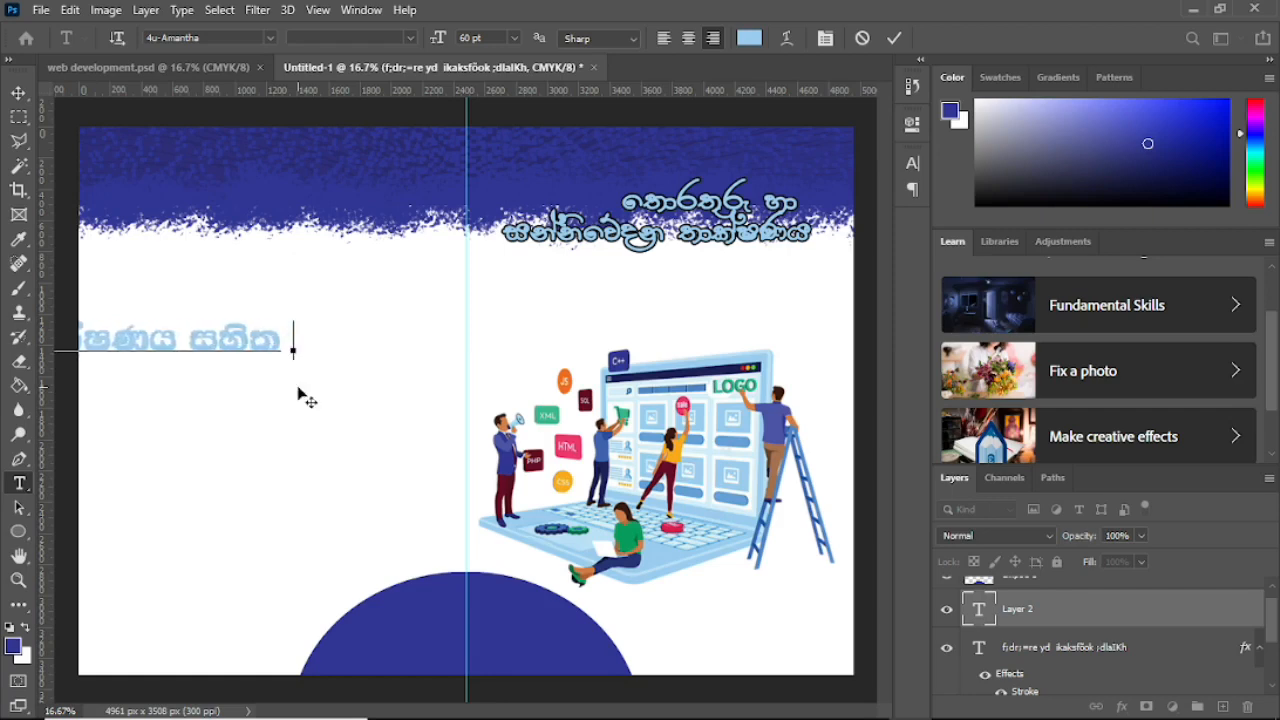
{"action": "type", "text": "fjn"}
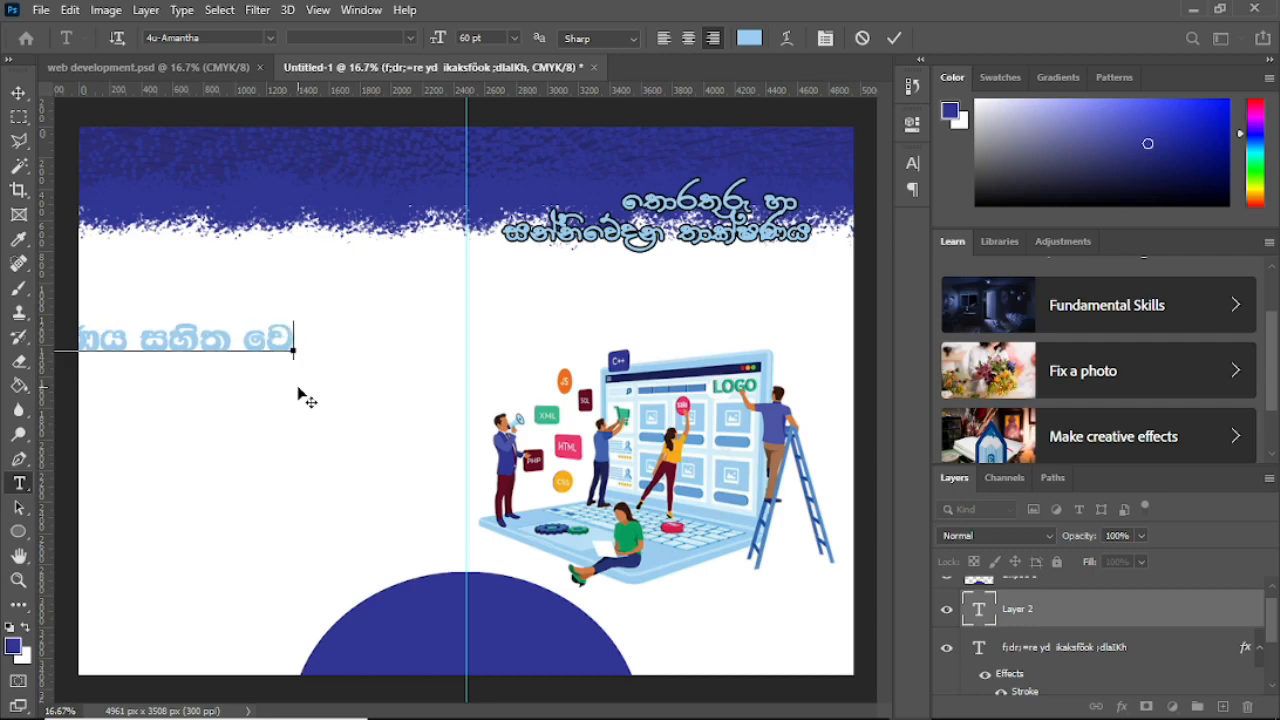
{"action": "type", "text": " wv"}
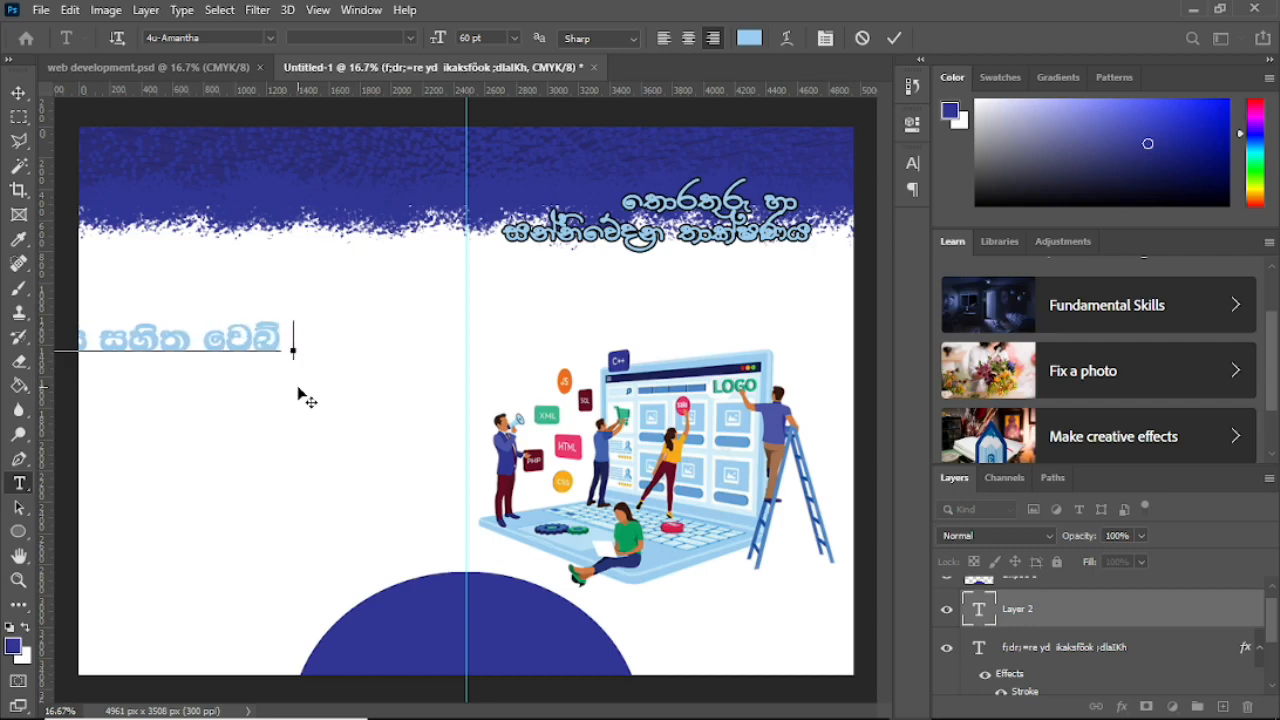
{"action": "type", "text": "js"}
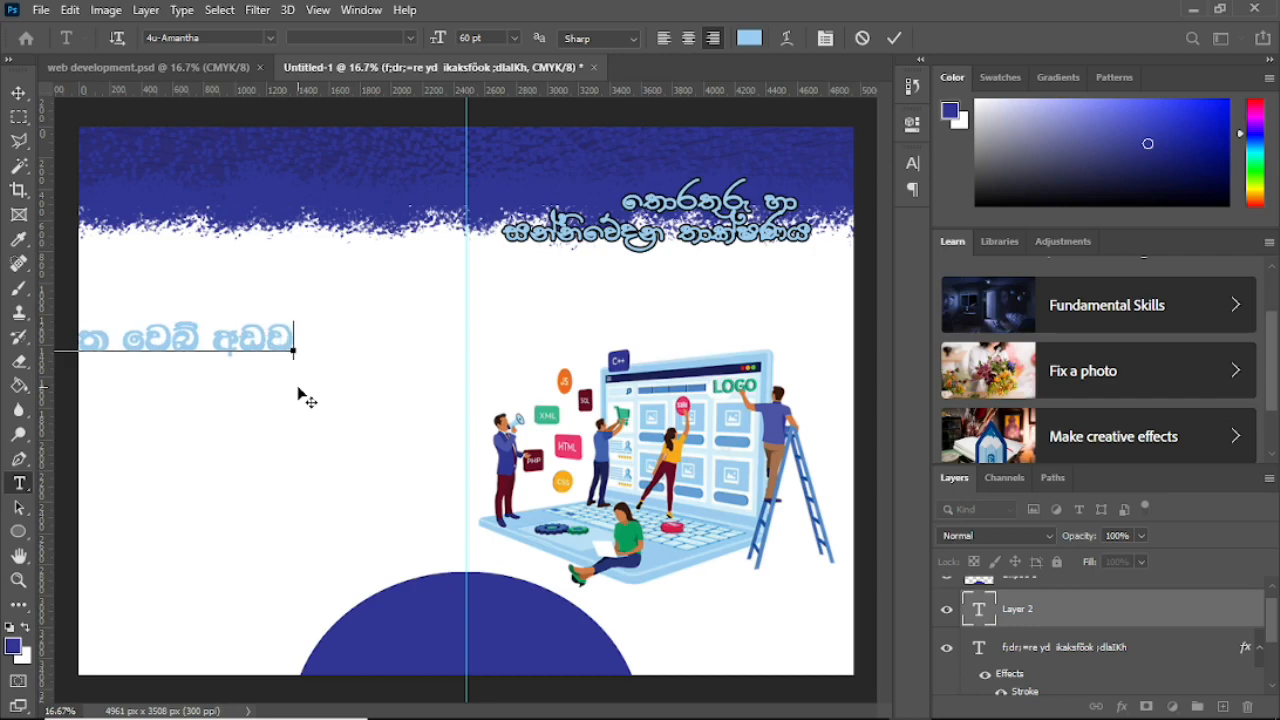
{"action": "type", "text": "s¾ud"}
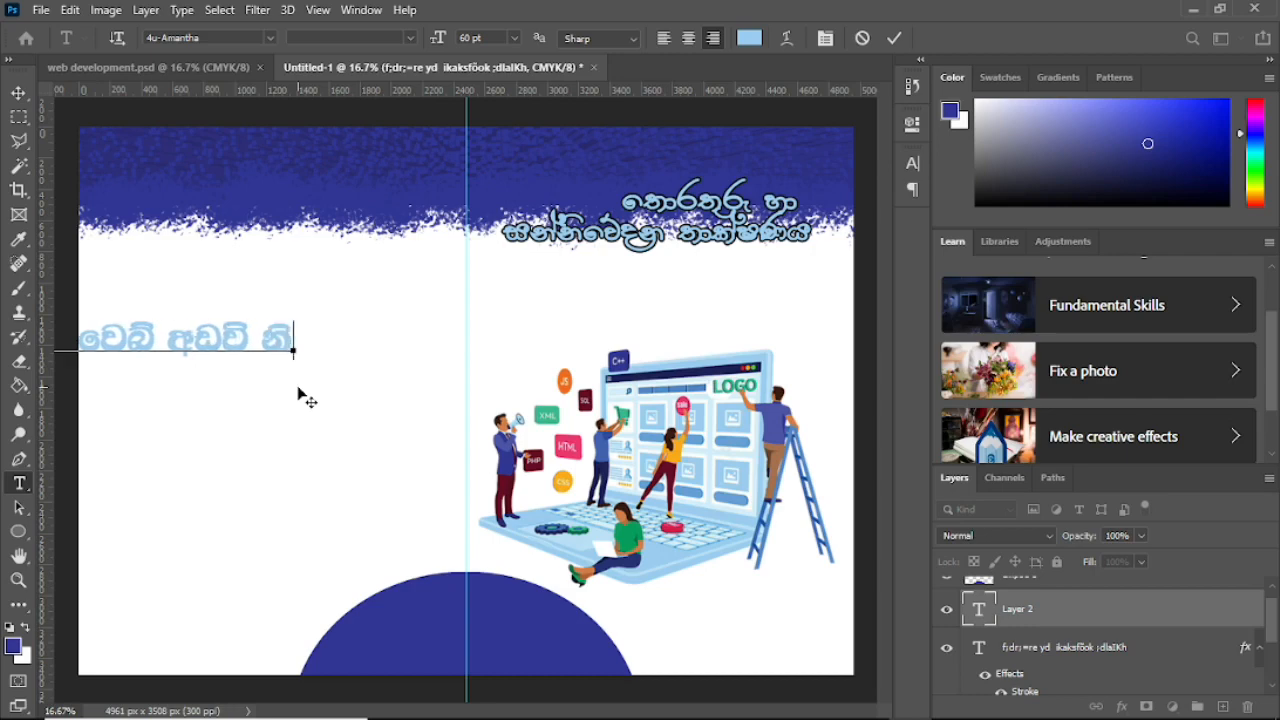
{"action": "type", "text": "Kh"}
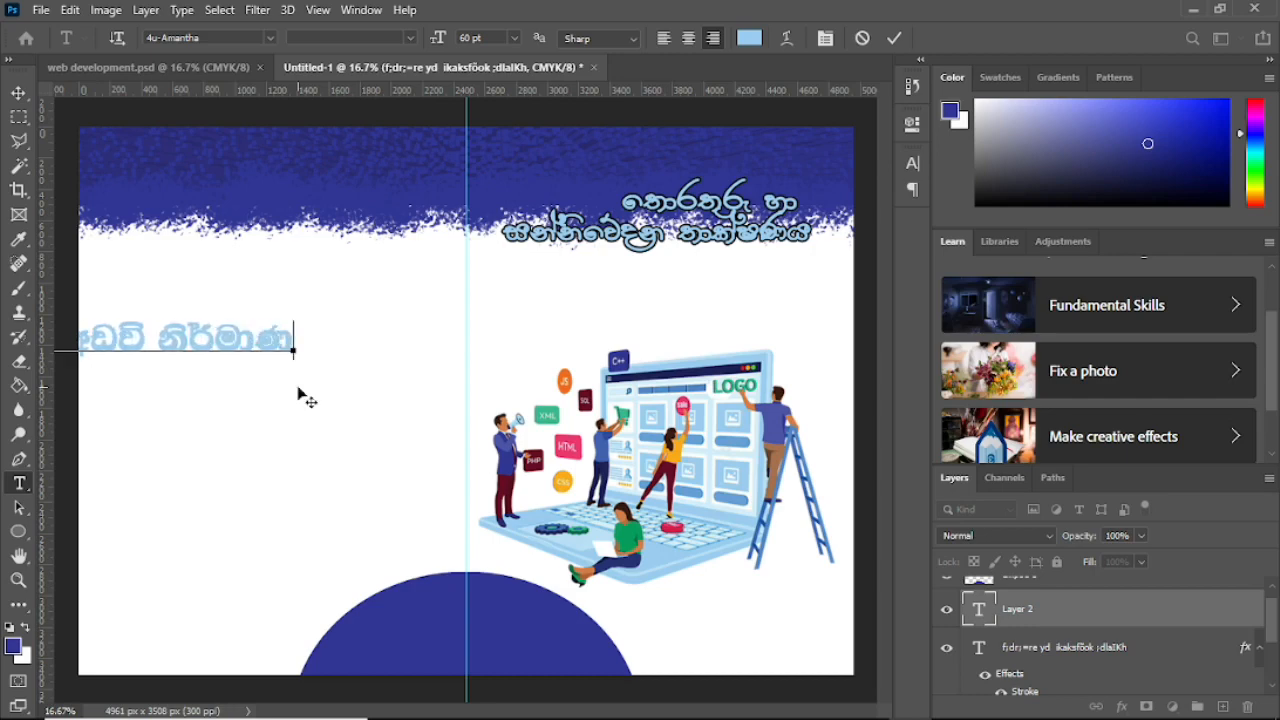
Step: Position the subtitle line across the spread and select all its text
{"action": "left_click_drag", "start_coordinate": [306, 403], "coordinate": [818, 386]}
{"action": "left_click_drag", "start_coordinate": [483, 383], "coordinate": [523, 373]}
{"action": "left_click_drag", "start_coordinate": [367, 357], "coordinate": [424, 383]}
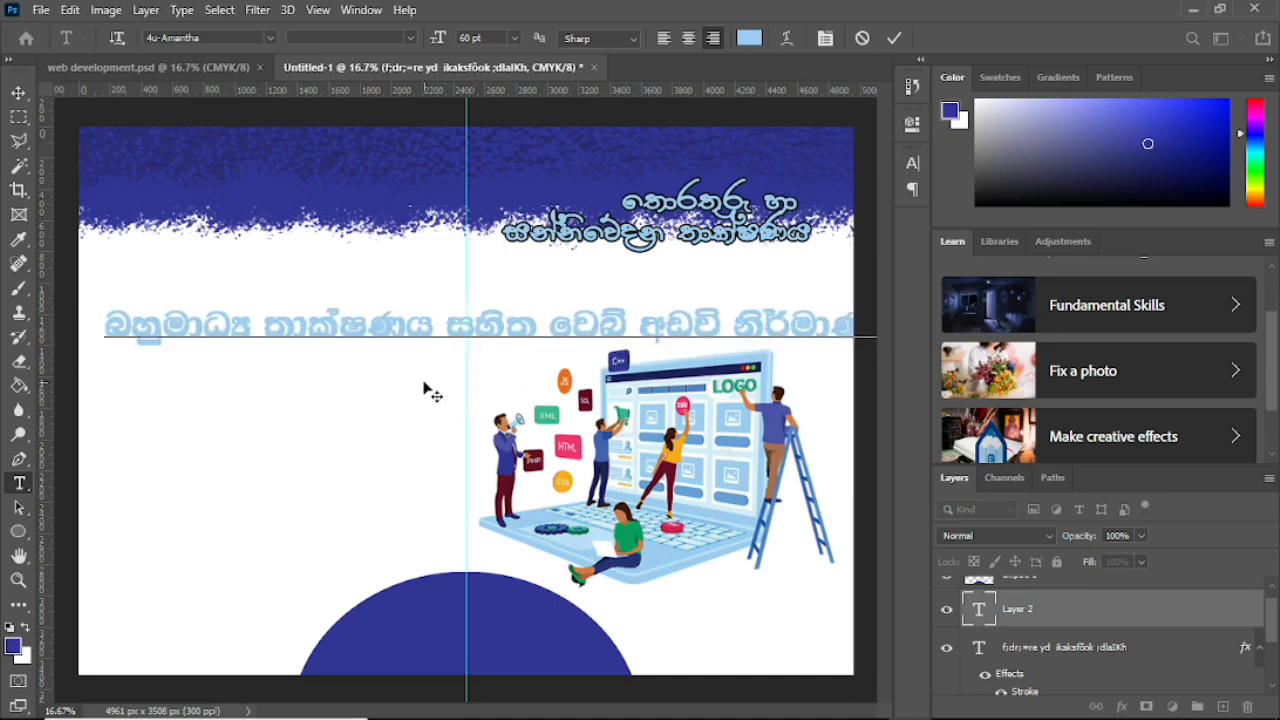
{"action": "left_click_drag", "start_coordinate": [157, 315], "coordinate": [891, 340]}
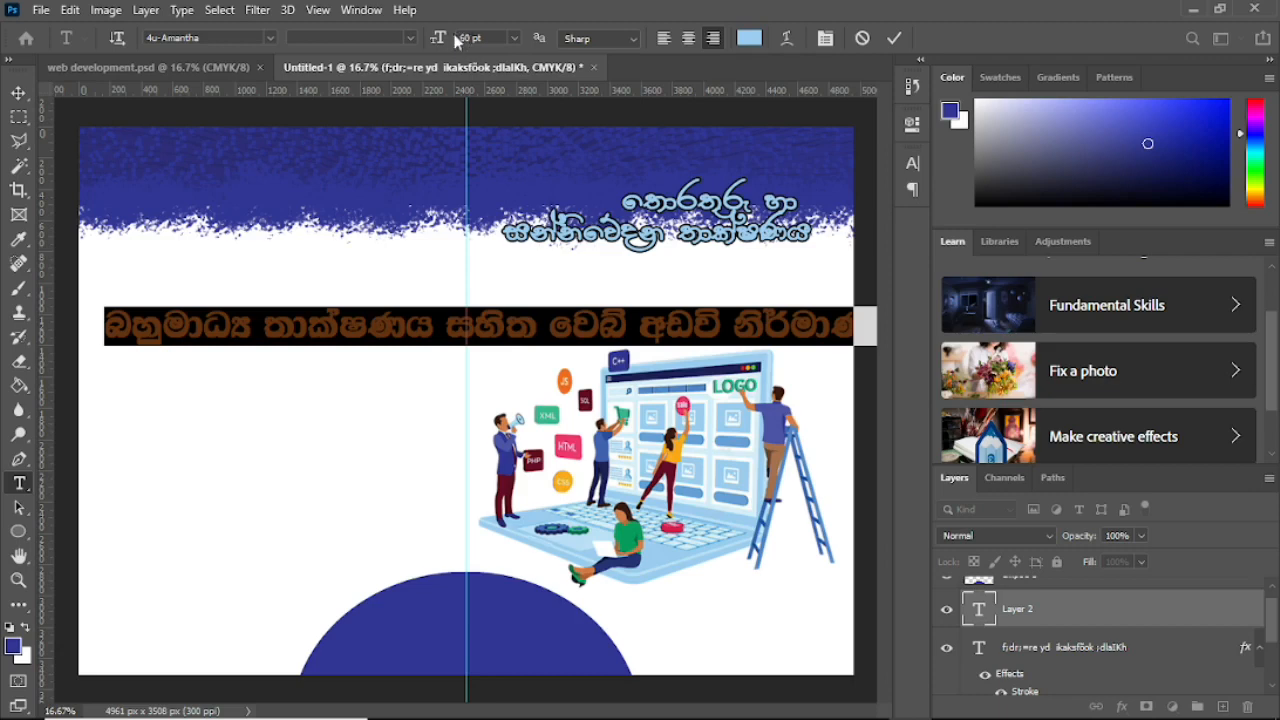
Step: Resize the subtitle to 36 pt and move it up under the title
{"action": "left_click", "coordinate": [516, 39]}
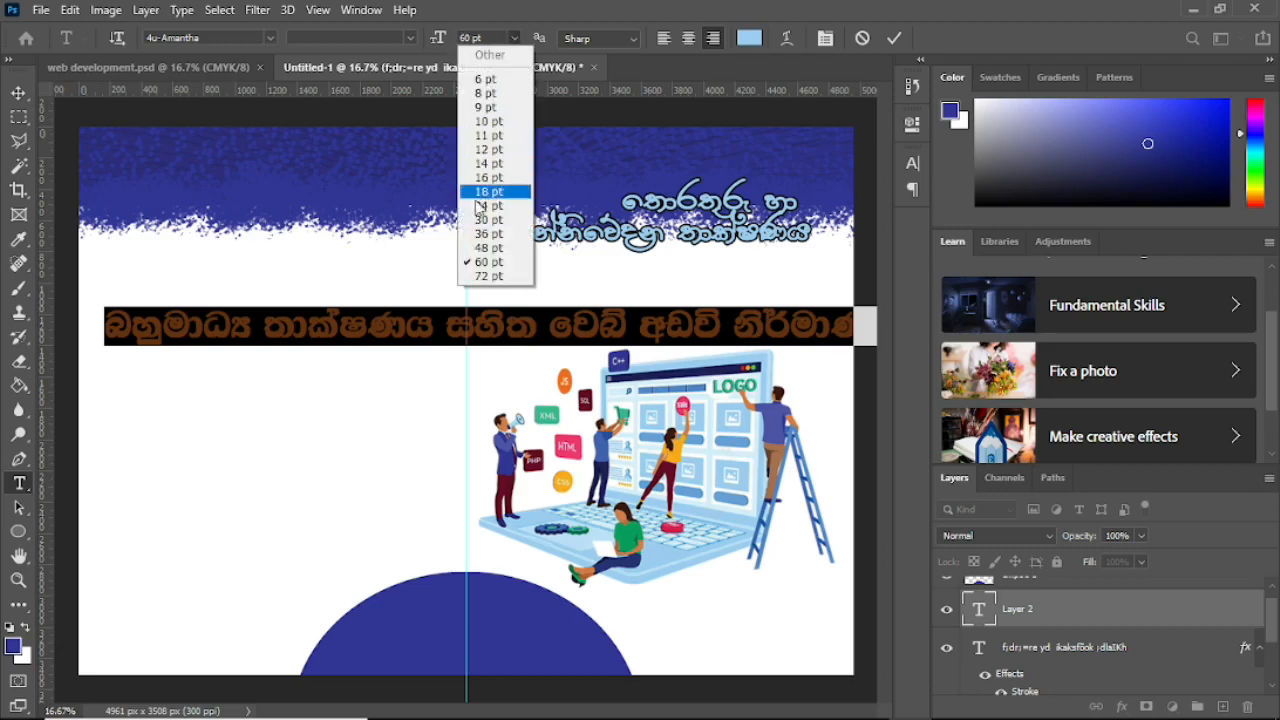
{"action": "left_click", "coordinate": [481, 235]}
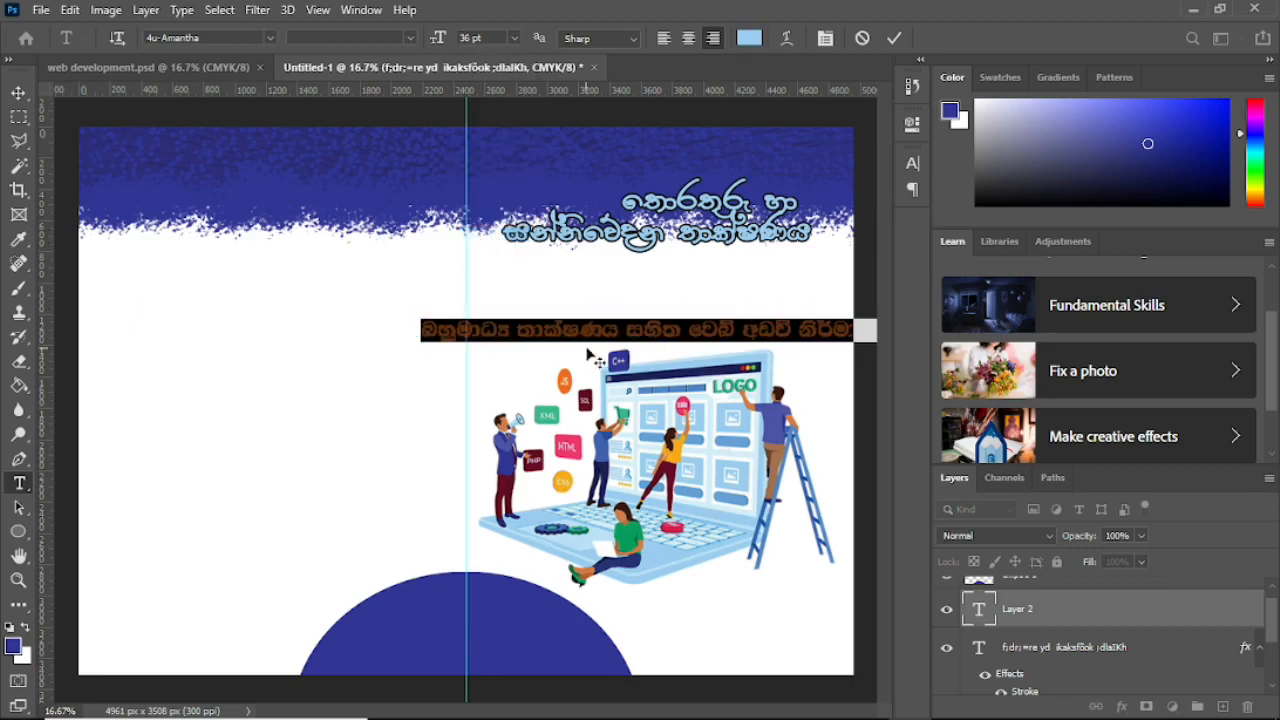
{"action": "left_click_drag", "start_coordinate": [557, 403], "coordinate": [460, 360]}
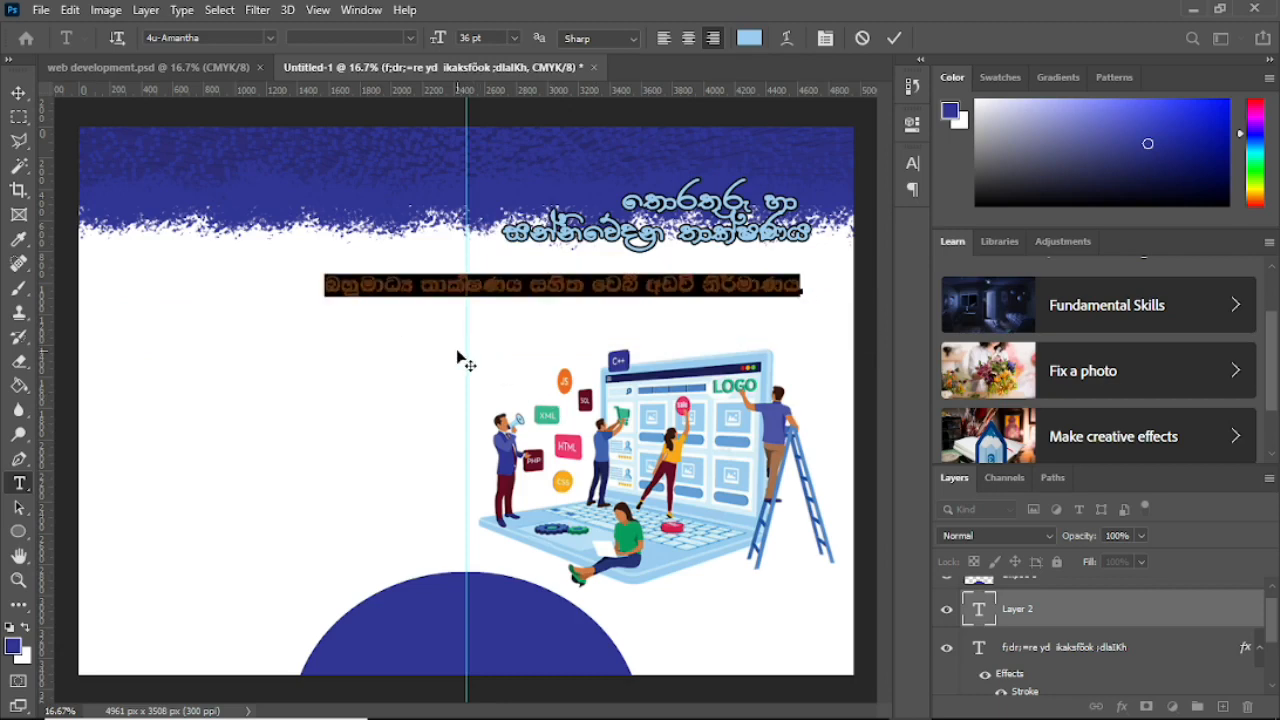
{"action": "left_click", "coordinate": [18, 92]}
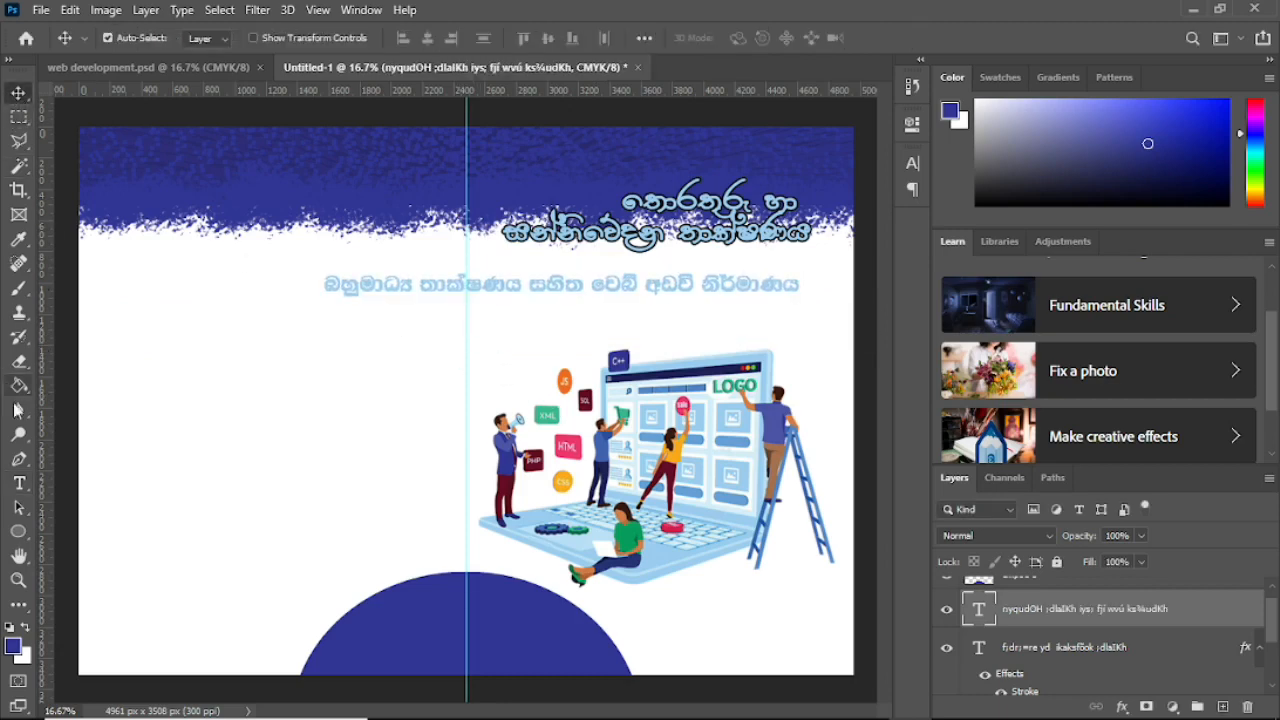
Step: Break the subtitle into two centre-aligned lines beneath the title
{"action": "left_click", "coordinate": [22, 484]}
{"action": "left_click", "coordinate": [565, 285]}
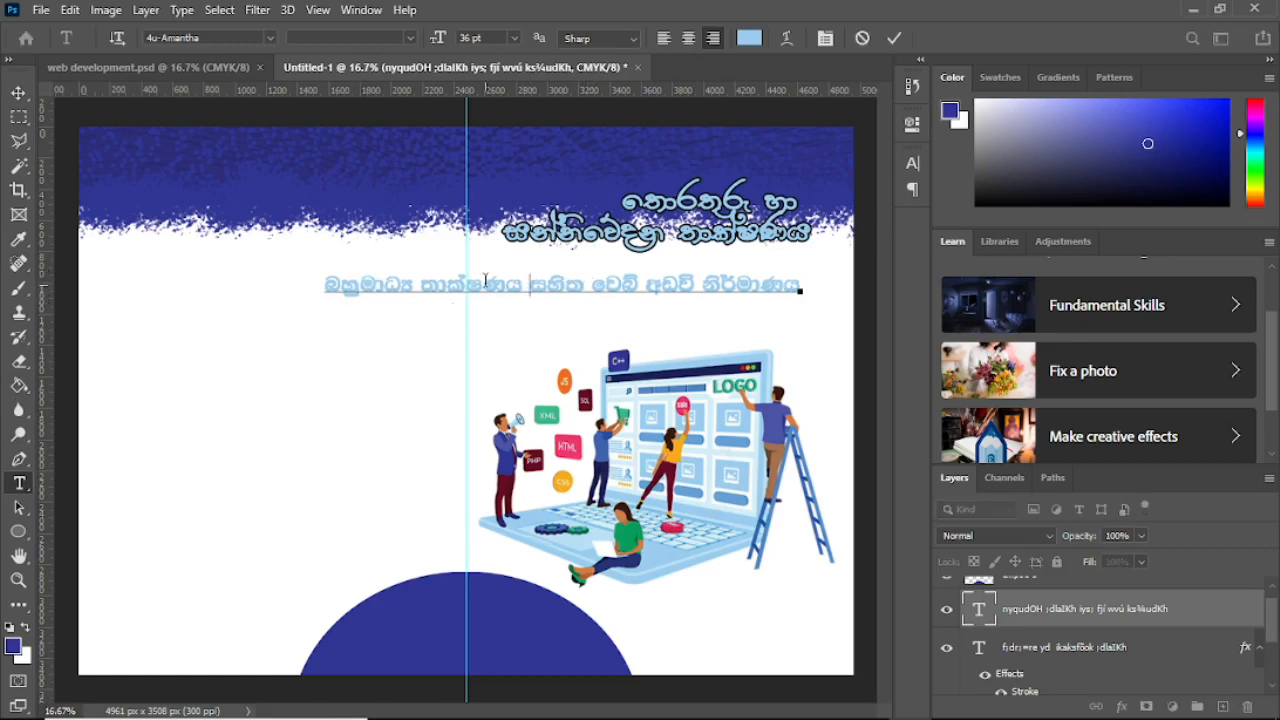
{"action": "key", "text": "Return"}
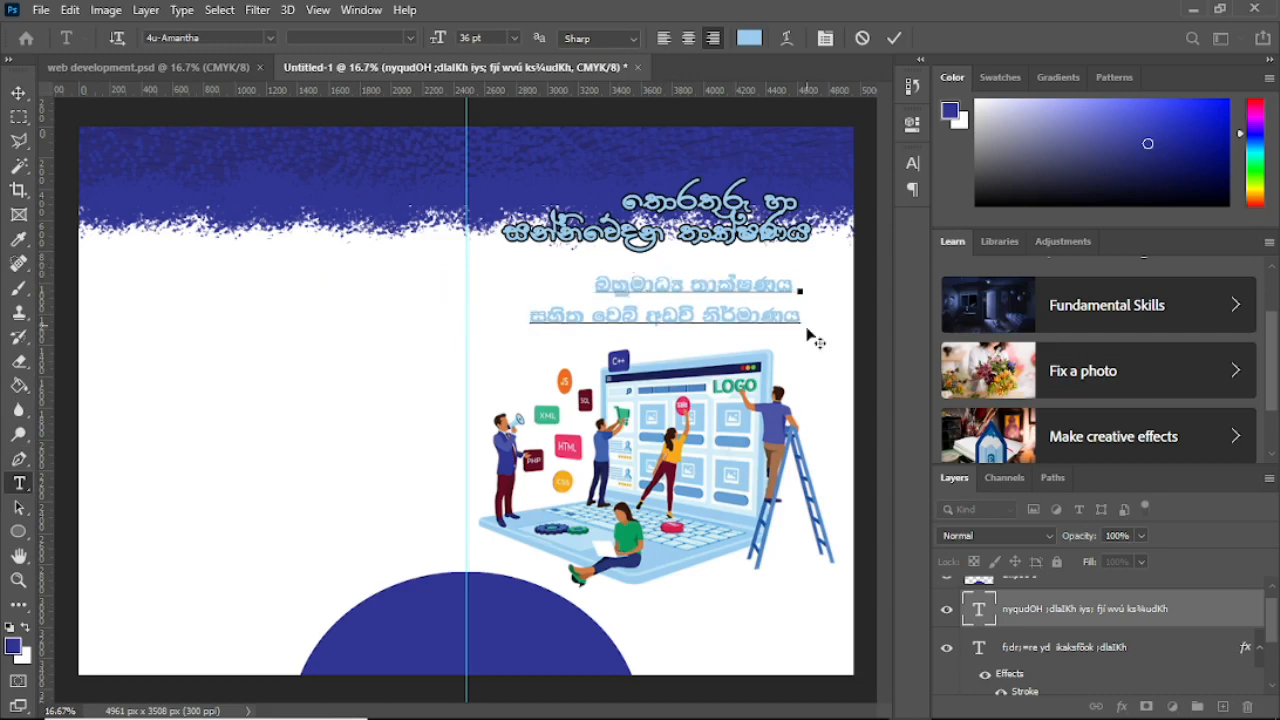
{"action": "left_click_drag", "start_coordinate": [799, 317], "coordinate": [546, 266]}
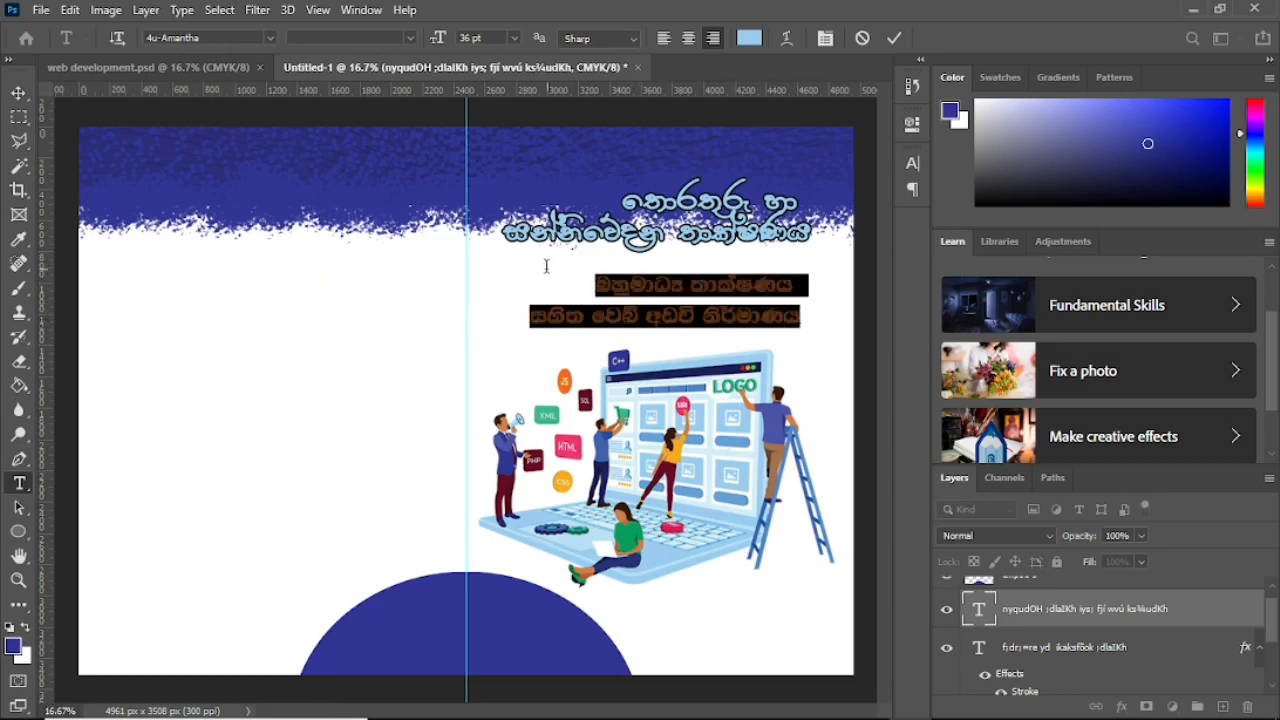
{"action": "left_click", "coordinate": [689, 38]}
{"action": "left_click_drag", "start_coordinate": [808, 392], "coordinate": [678, 390]}
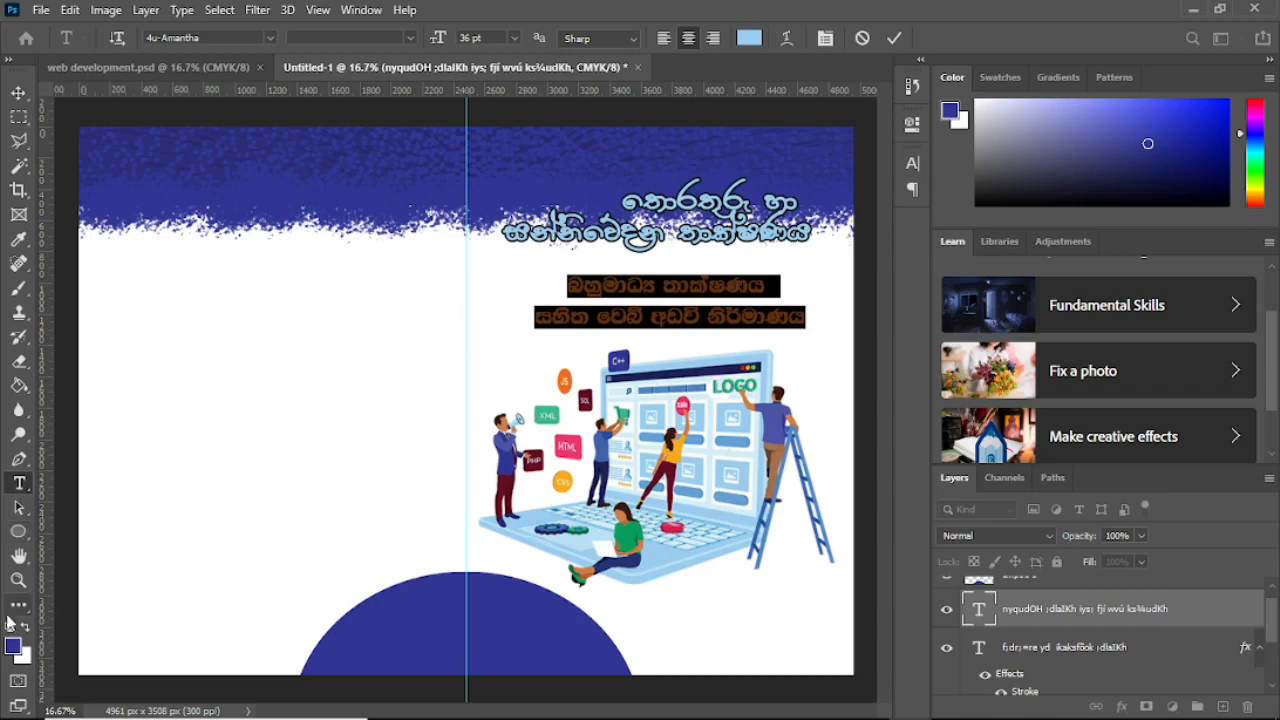
Step: Colour the subtitle maroon #650d27, sampled from the maroon figure
{"action": "left_click", "coordinate": [749, 38]}
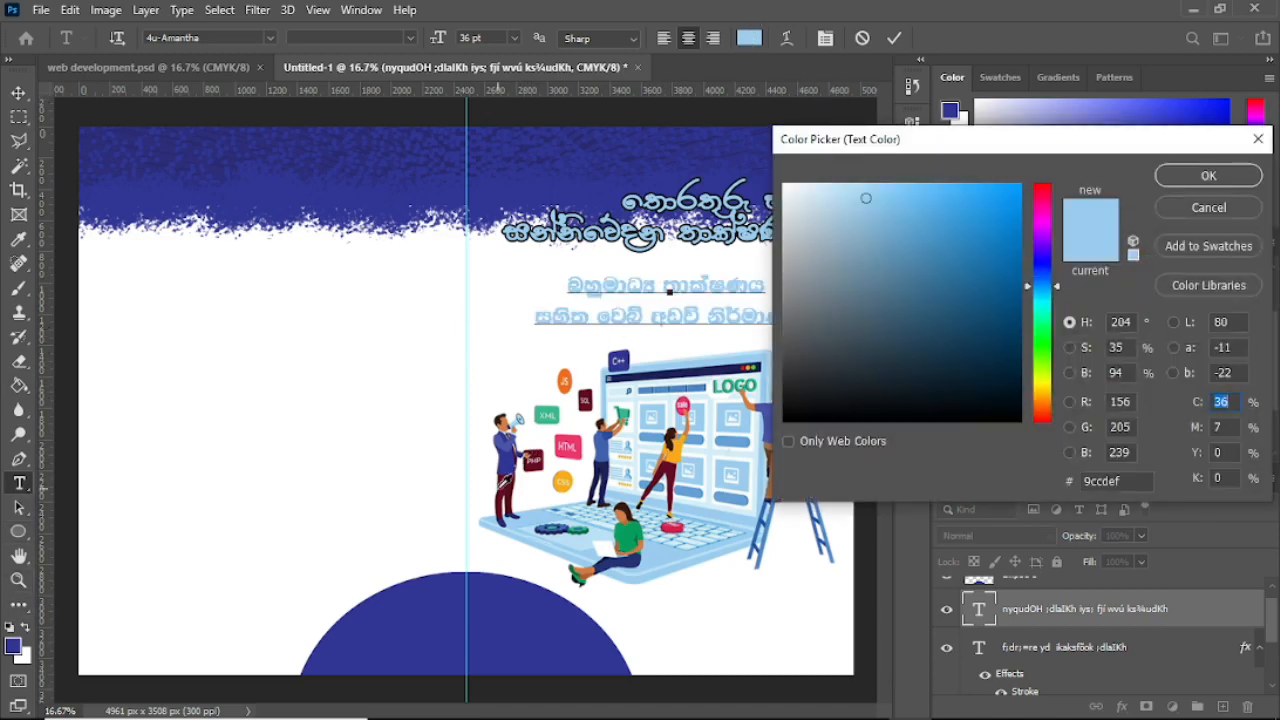
{"action": "left_click", "coordinate": [500, 485]}
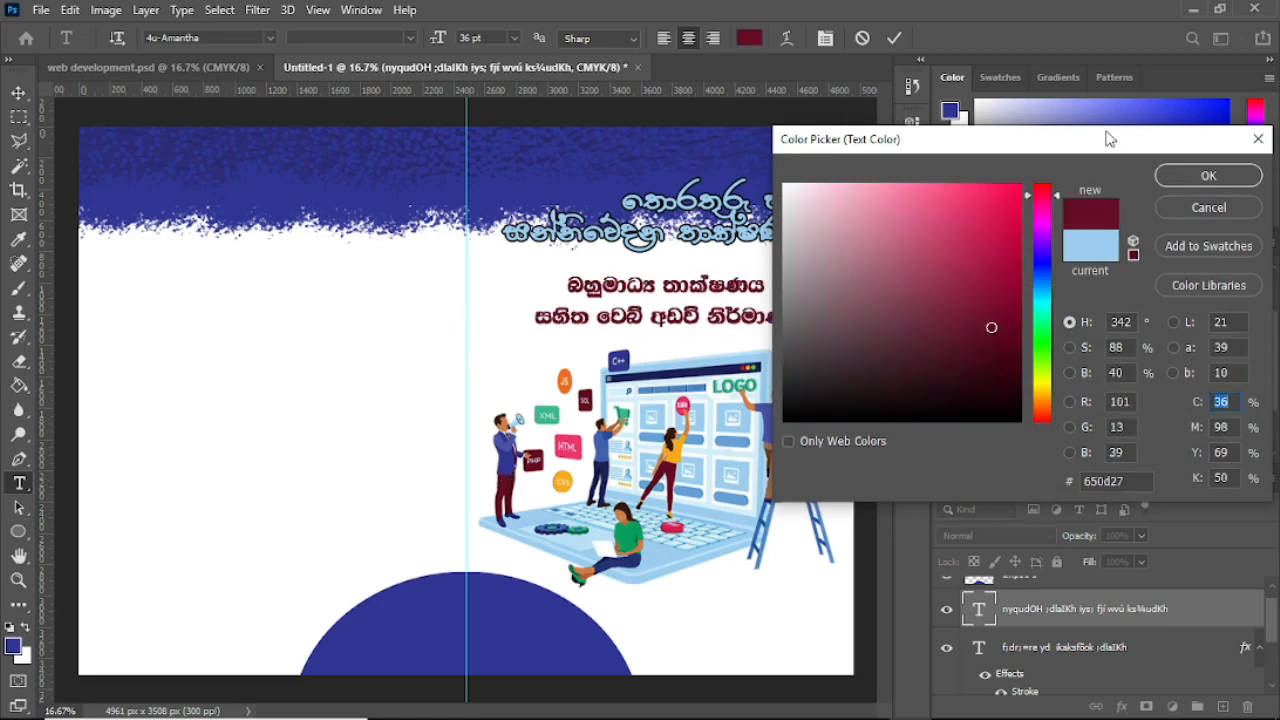
{"action": "left_click", "coordinate": [1205, 178]}
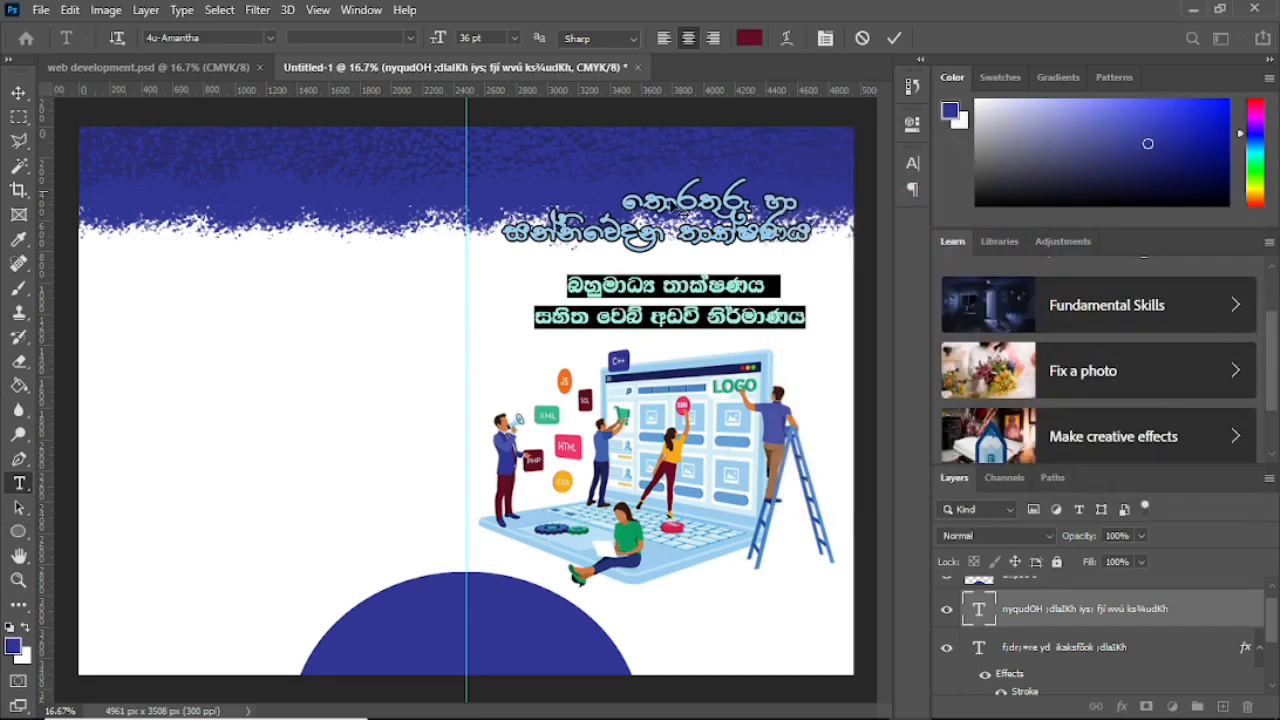
{"action": "left_click", "coordinate": [18, 93]}
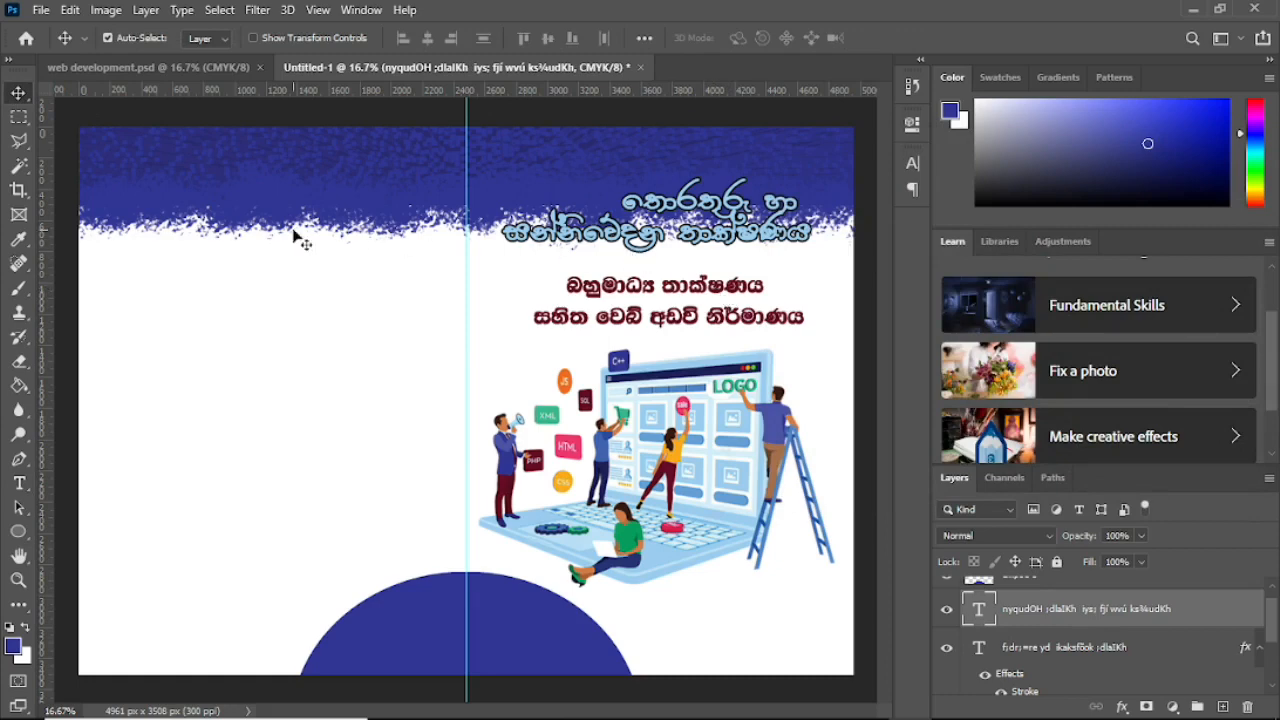
{"action": "left_click", "coordinate": [19, 484]}
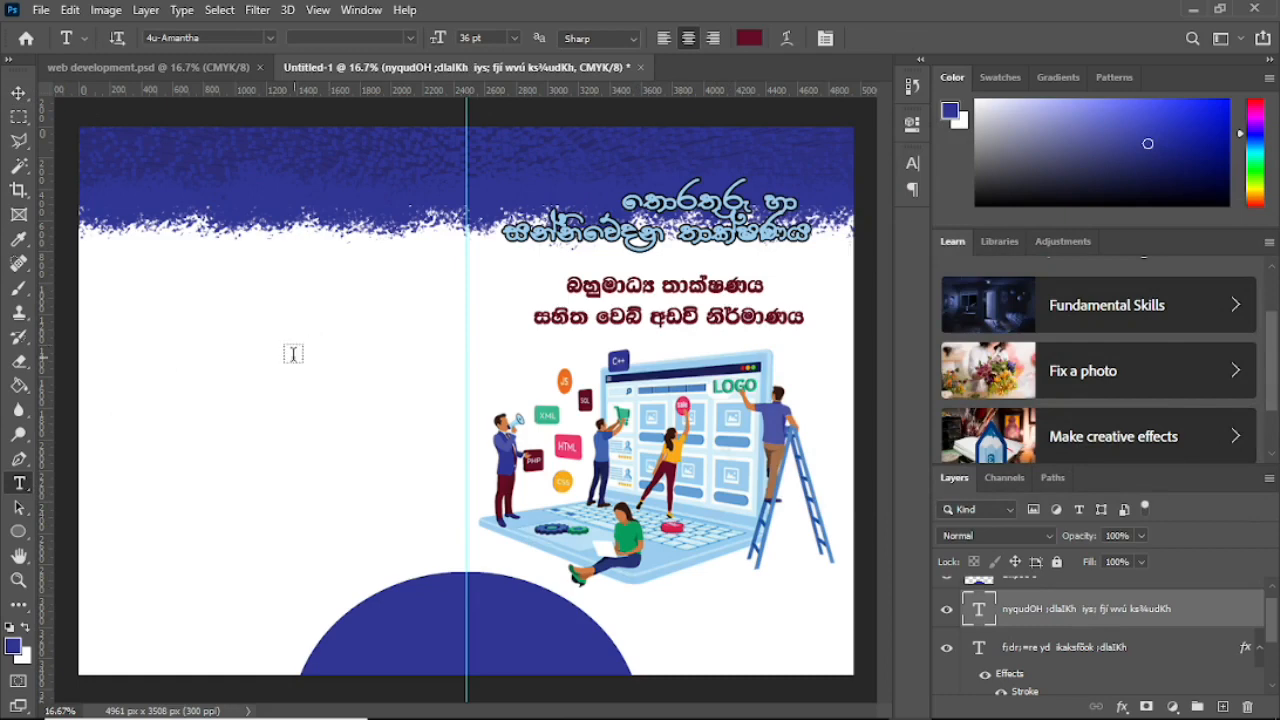
Step: Type the author's name in the Astro11 font on the left page
{"action": "left_click", "coordinate": [206, 376]}
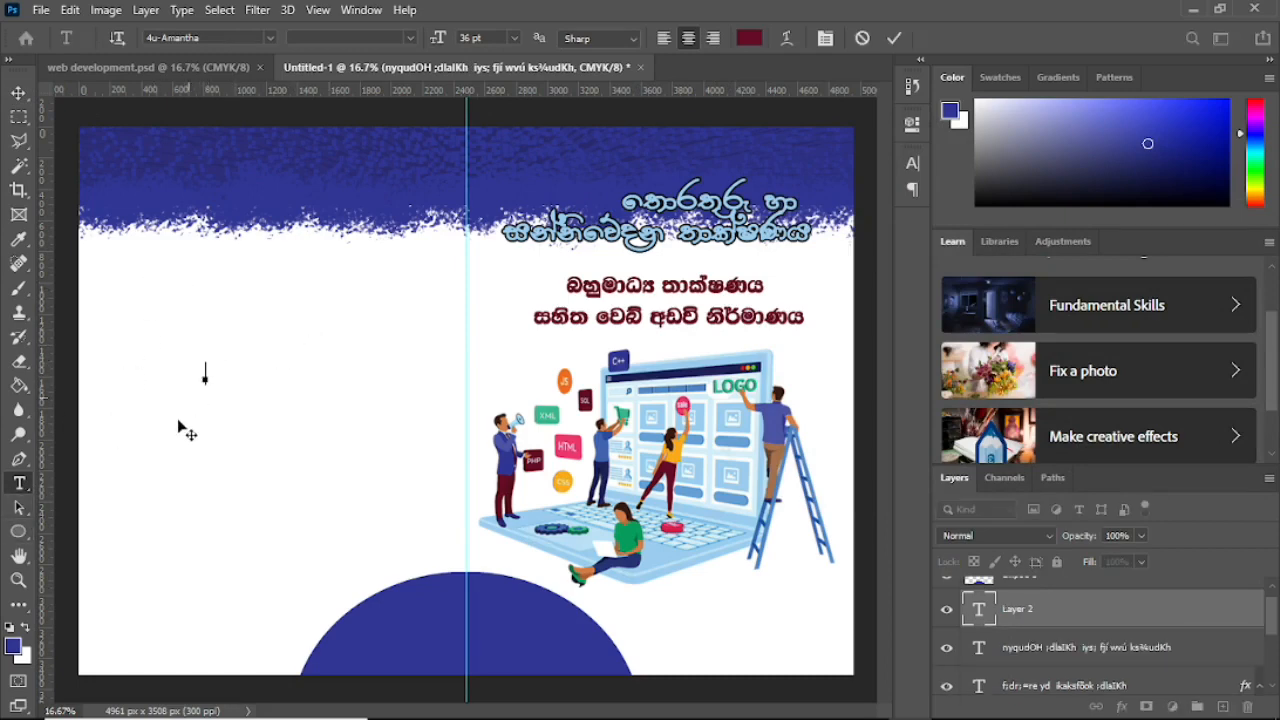
{"action": "left_click", "coordinate": [269, 39]}
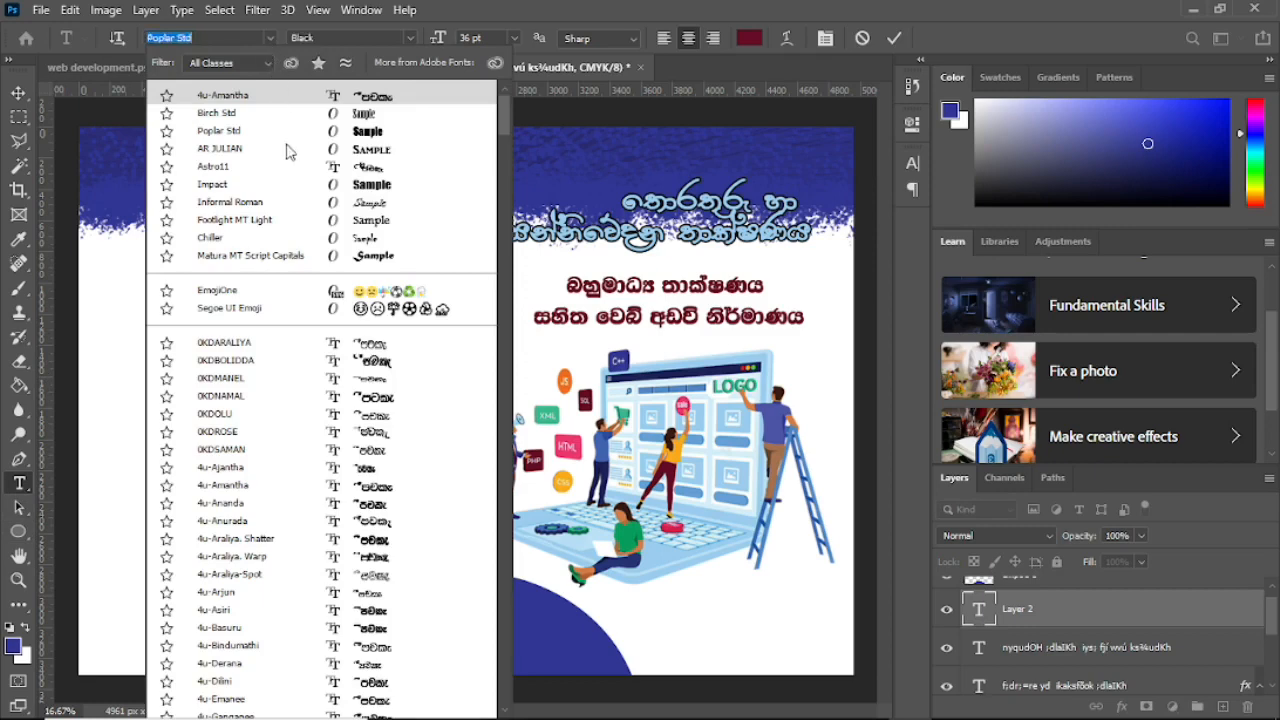
{"action": "left_click", "coordinate": [229, 166]}
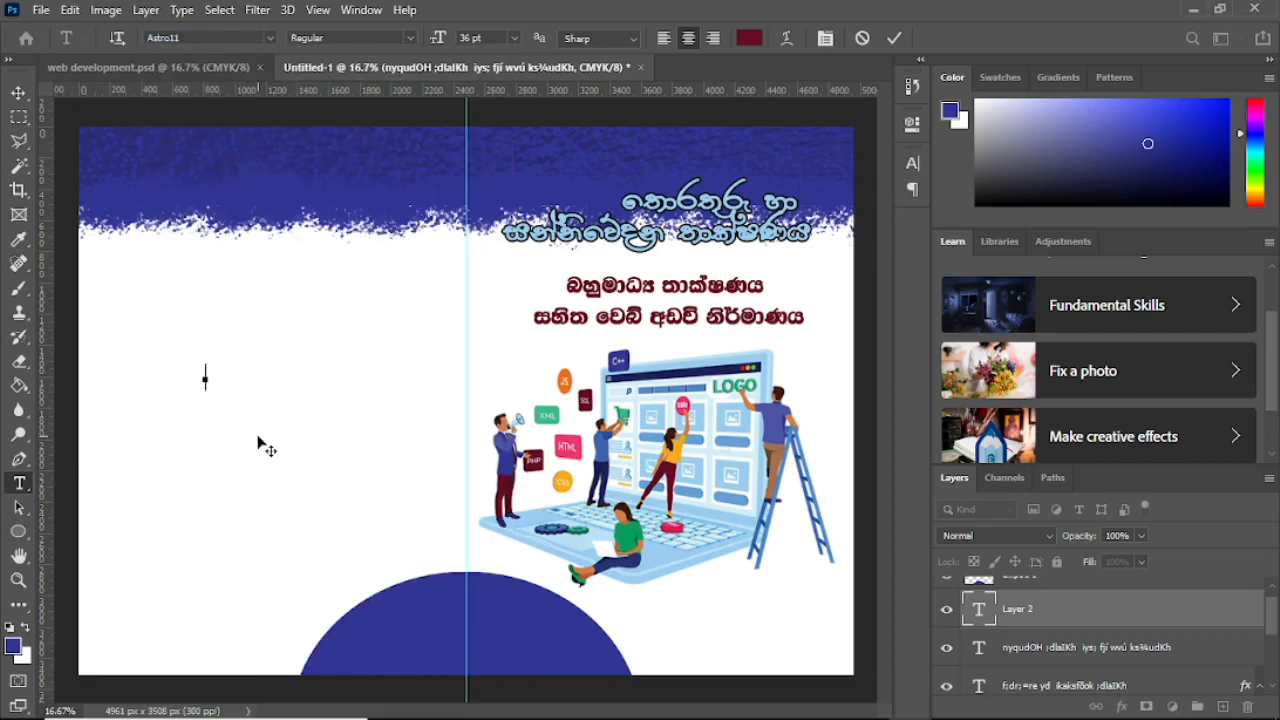
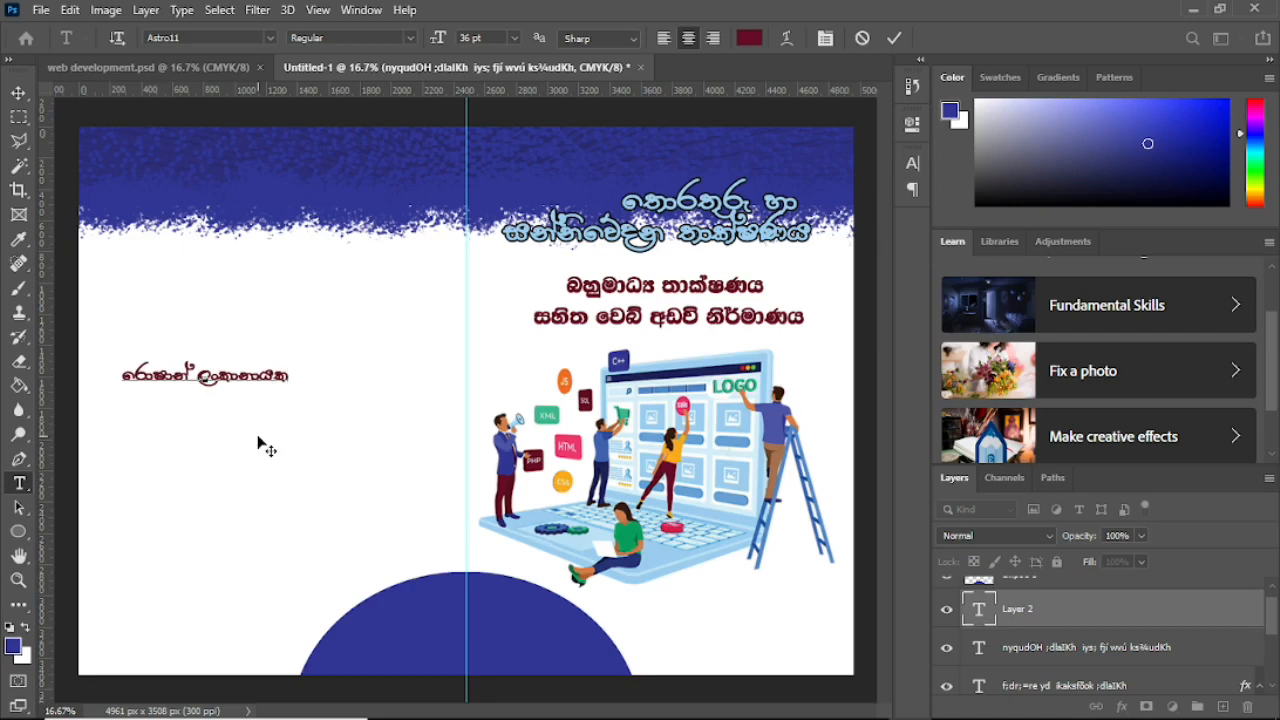
{"action": "left_click", "coordinate": [18, 93]}
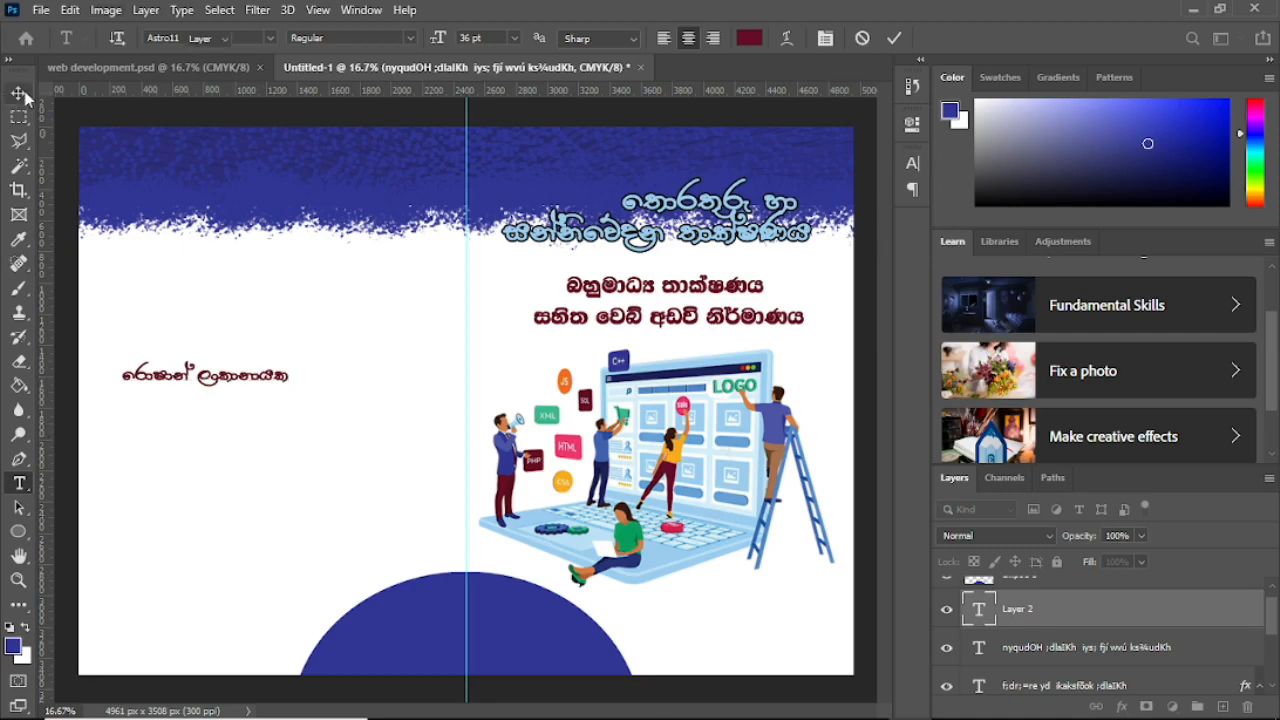
Step: Break the name onto two lines and scale it up to about 185%
{"action": "left_click", "coordinate": [19, 483]}
{"action": "left_click", "coordinate": [199, 378]}
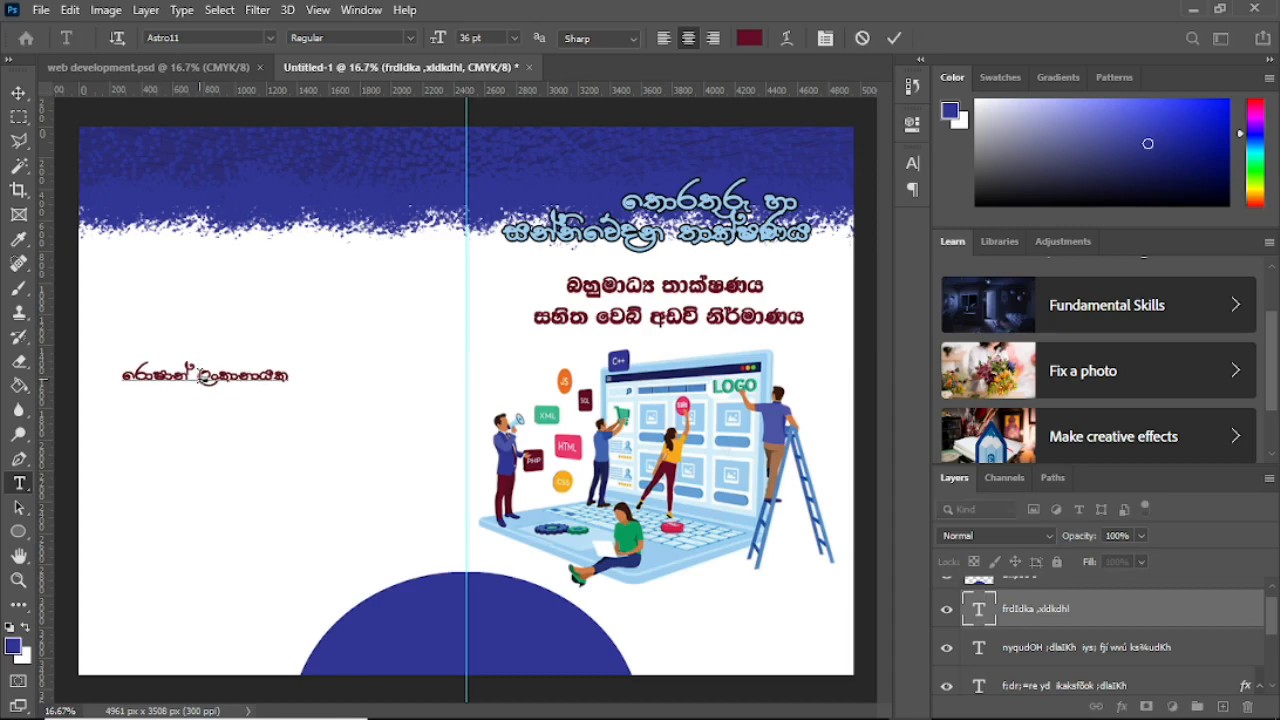
{"action": "key", "text": "Return"}
{"action": "left_click", "coordinate": [18, 93]}
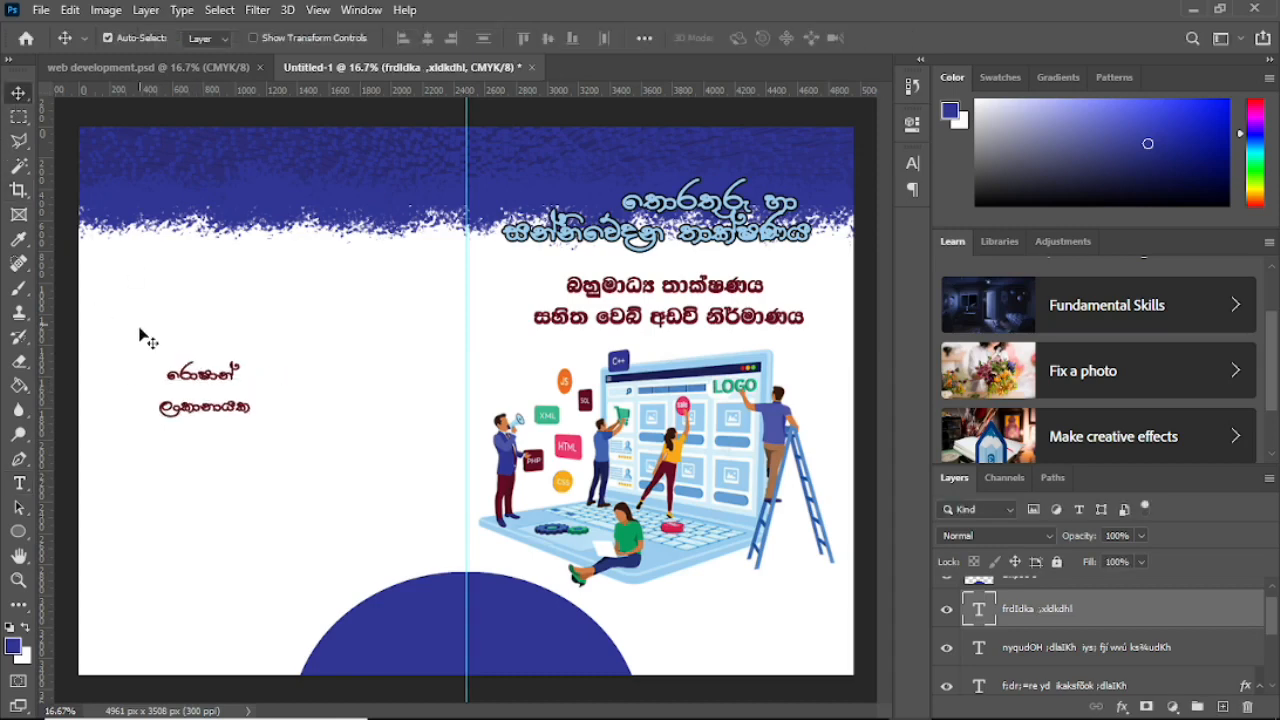
{"action": "left_click_drag", "start_coordinate": [186, 380], "coordinate": [213, 371]}
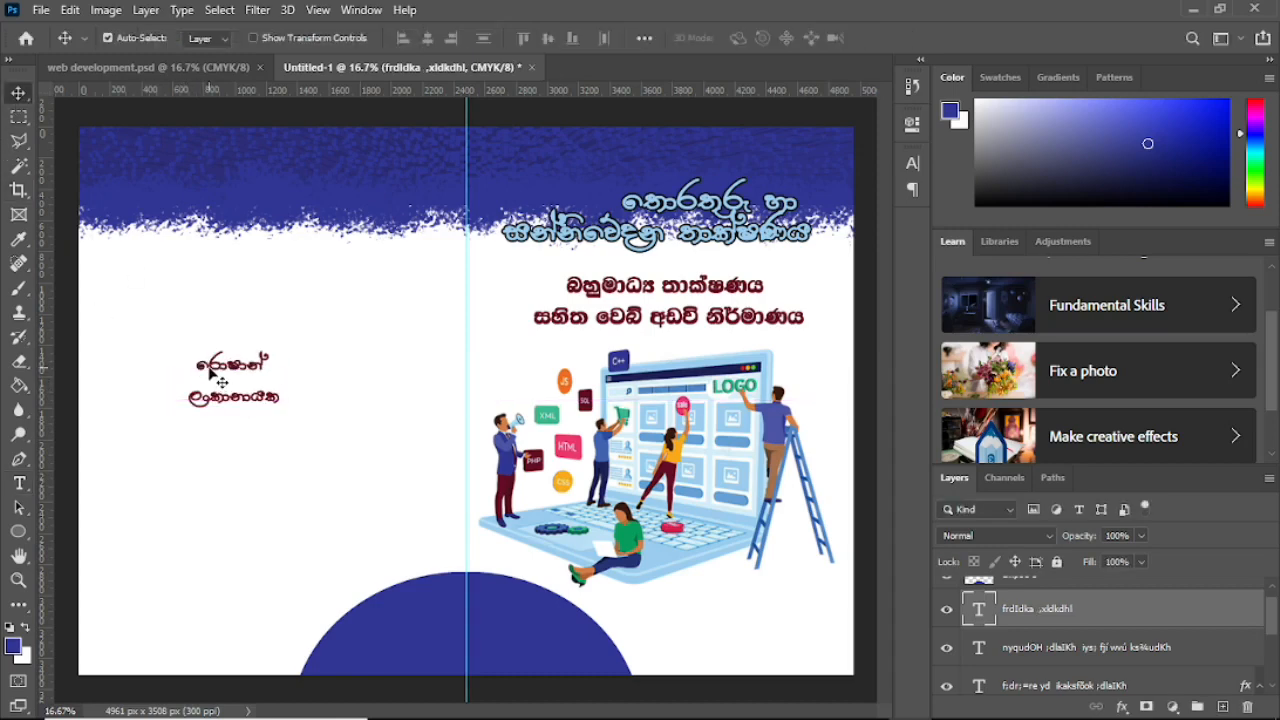
{"action": "key", "text": "ctrl+t"}
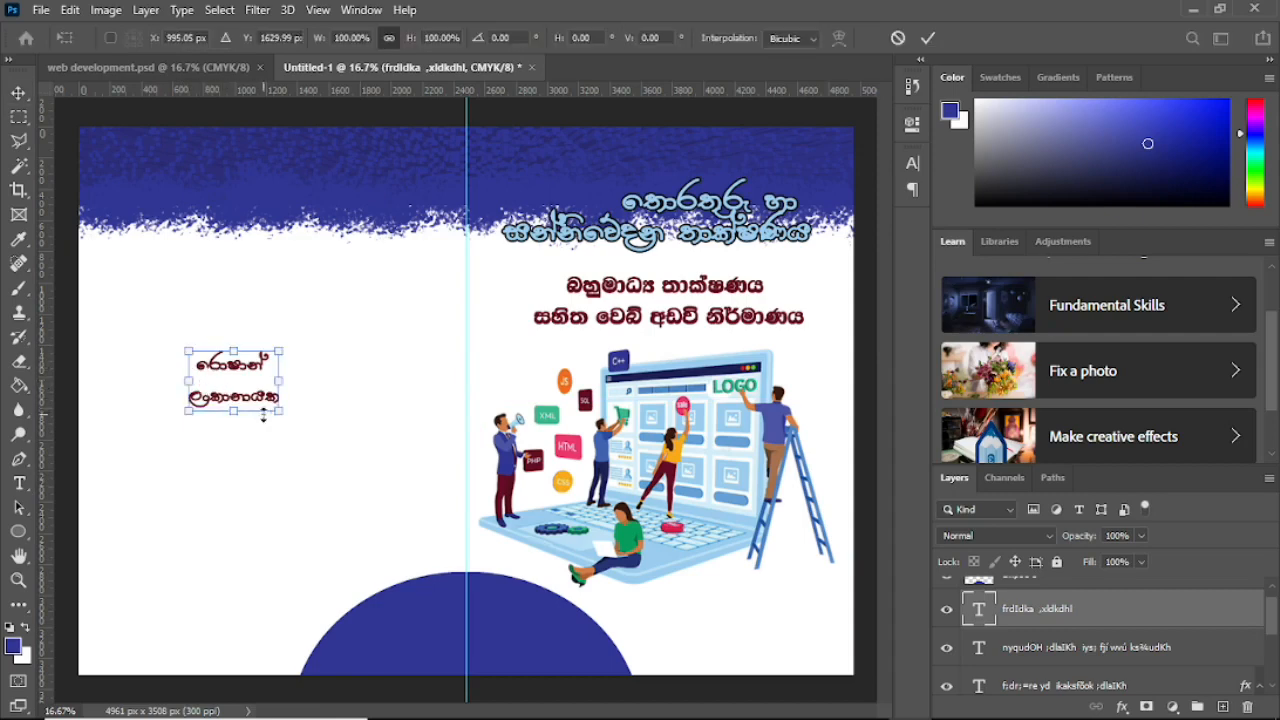
{"action": "left_click_drag", "start_coordinate": [278, 409], "coordinate": [356, 462]}
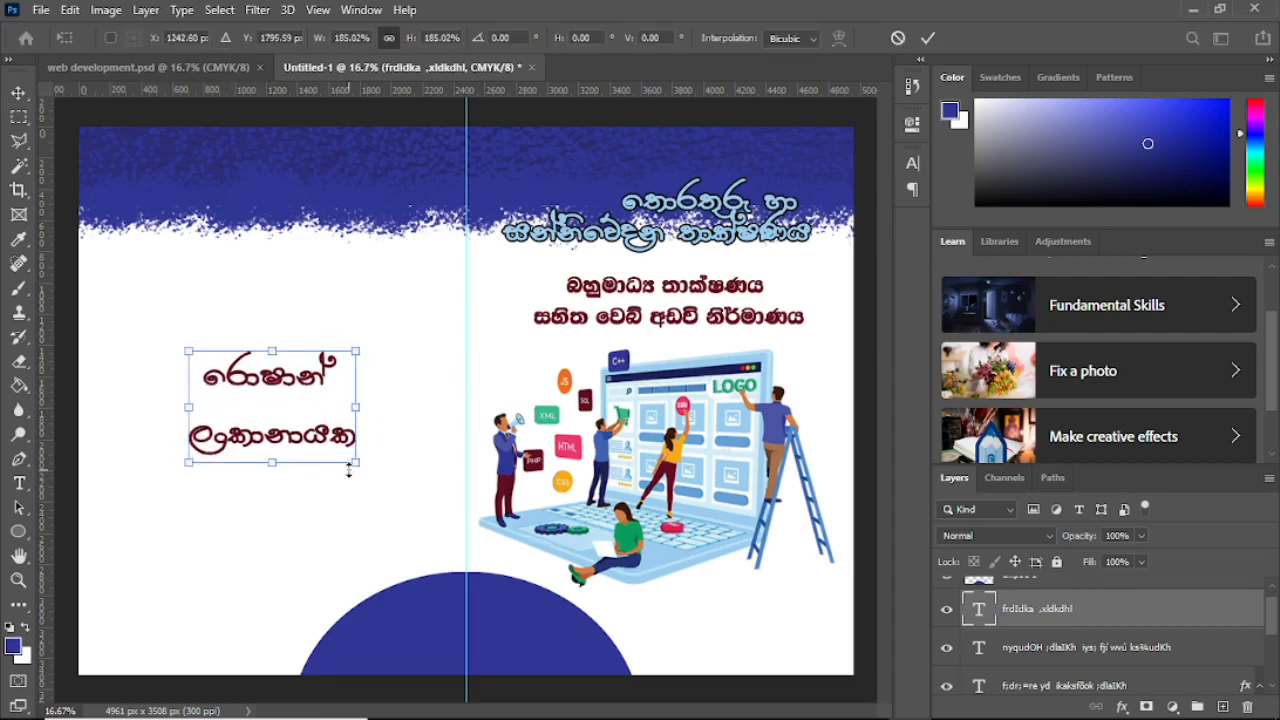
{"action": "left_click", "coordinate": [18, 93]}
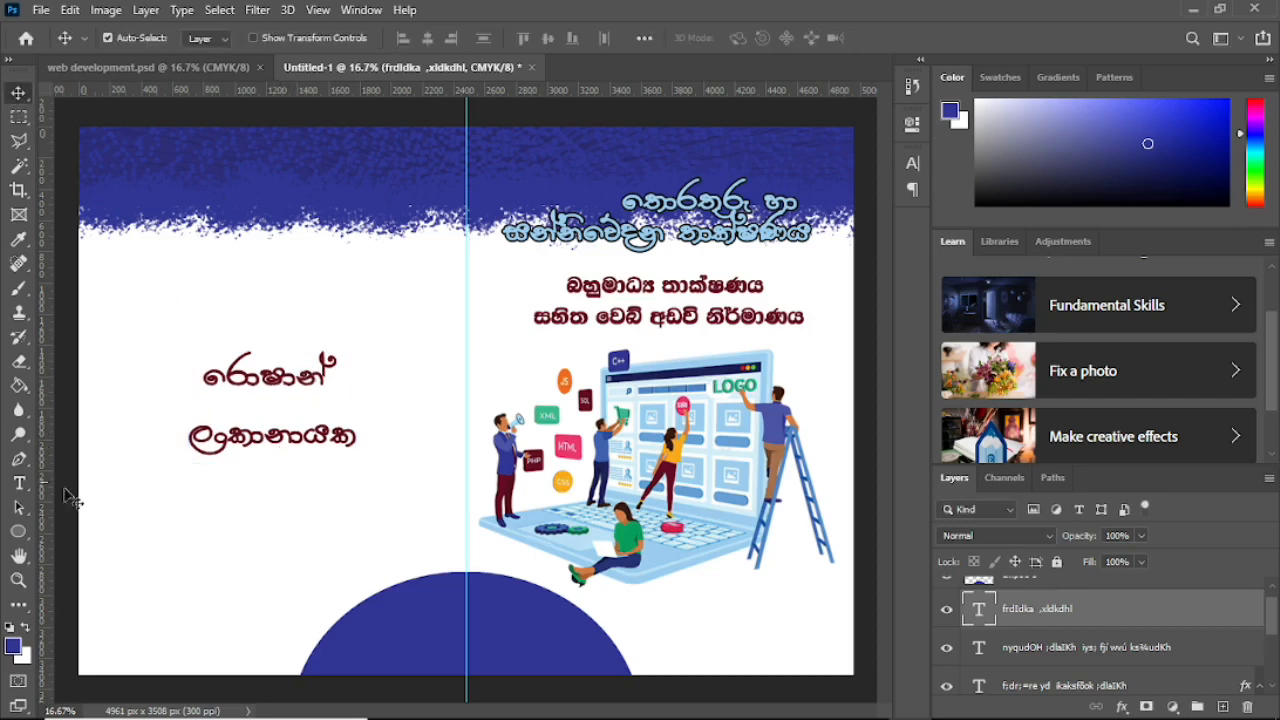
{"action": "left_click", "coordinate": [18, 483]}
Step: Set the author name's leading to 48 pt and move it to the front cover's bottom-right
{"action": "left_click", "coordinate": [192, 376]}
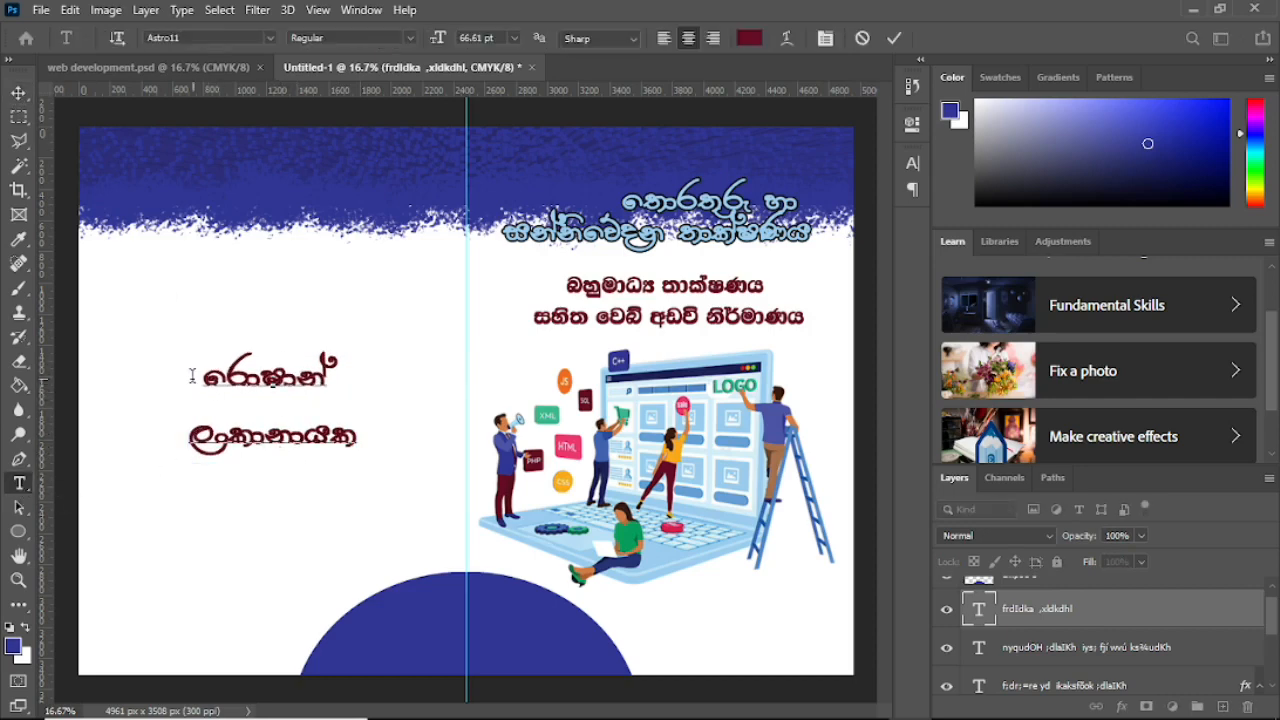
{"action": "left_click_drag", "start_coordinate": [206, 368], "coordinate": [388, 454]}
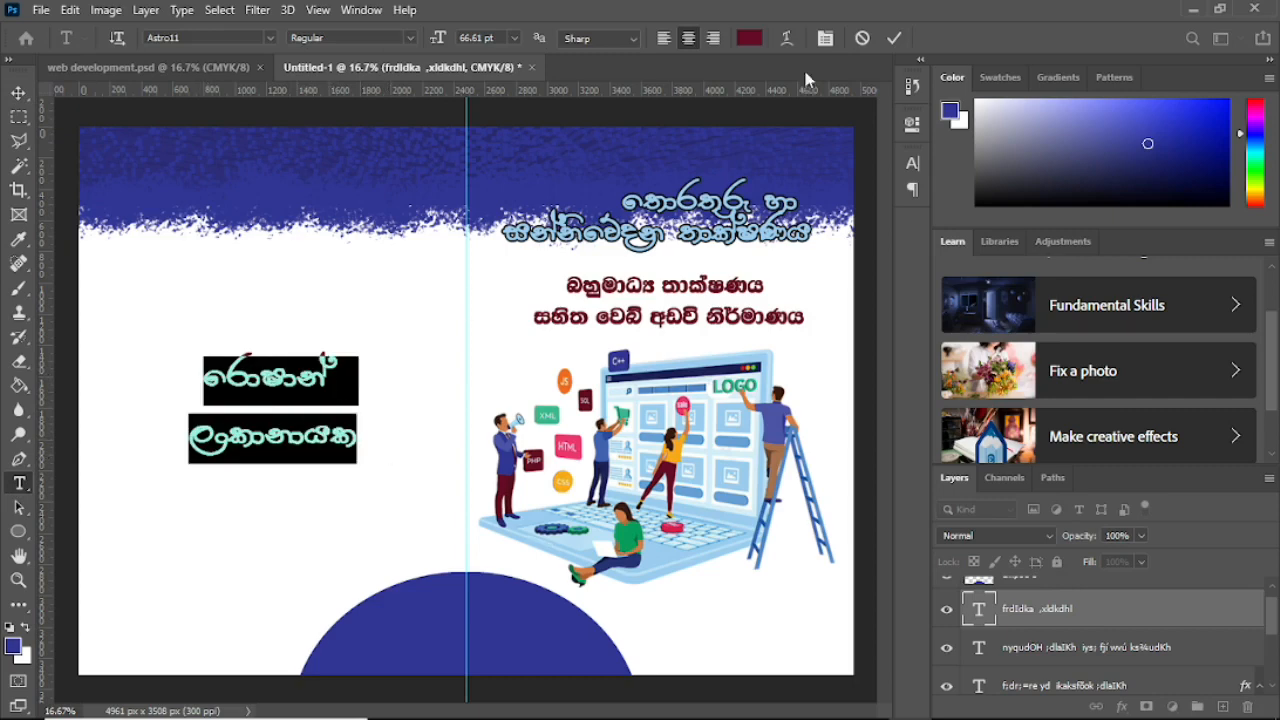
{"action": "left_click", "coordinate": [913, 164]}
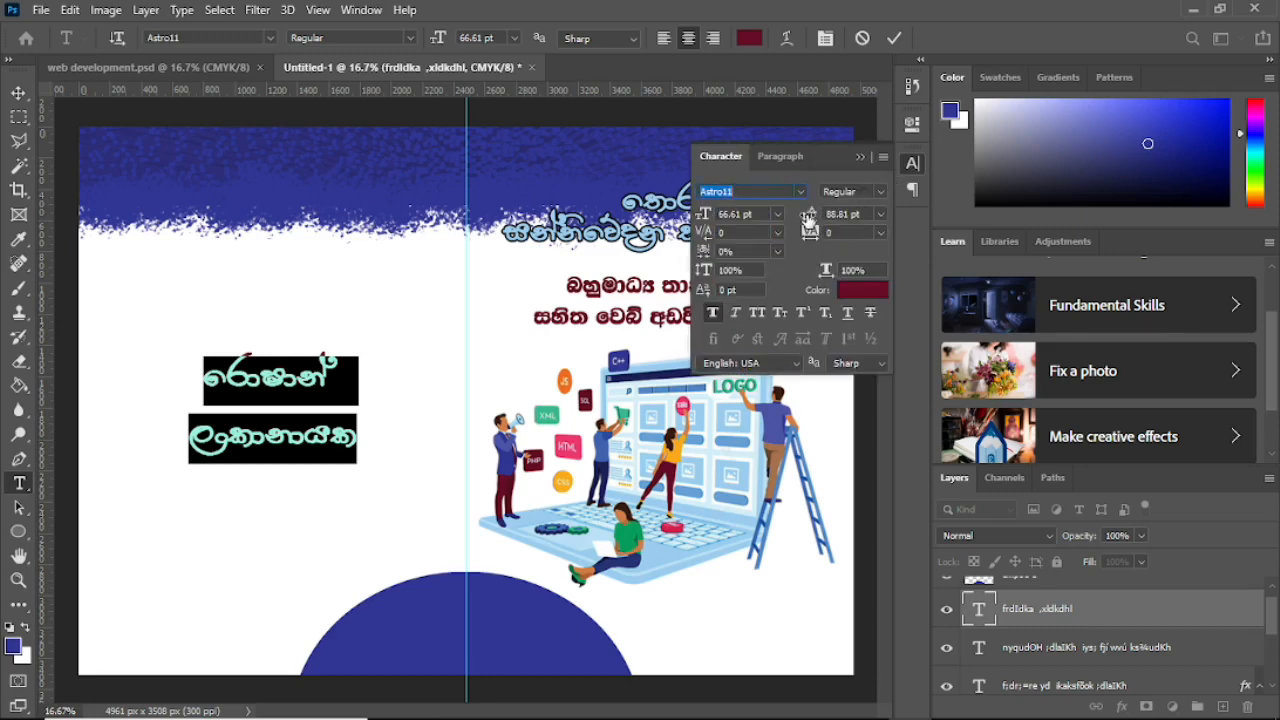
{"action": "left_click", "coordinate": [881, 214]}
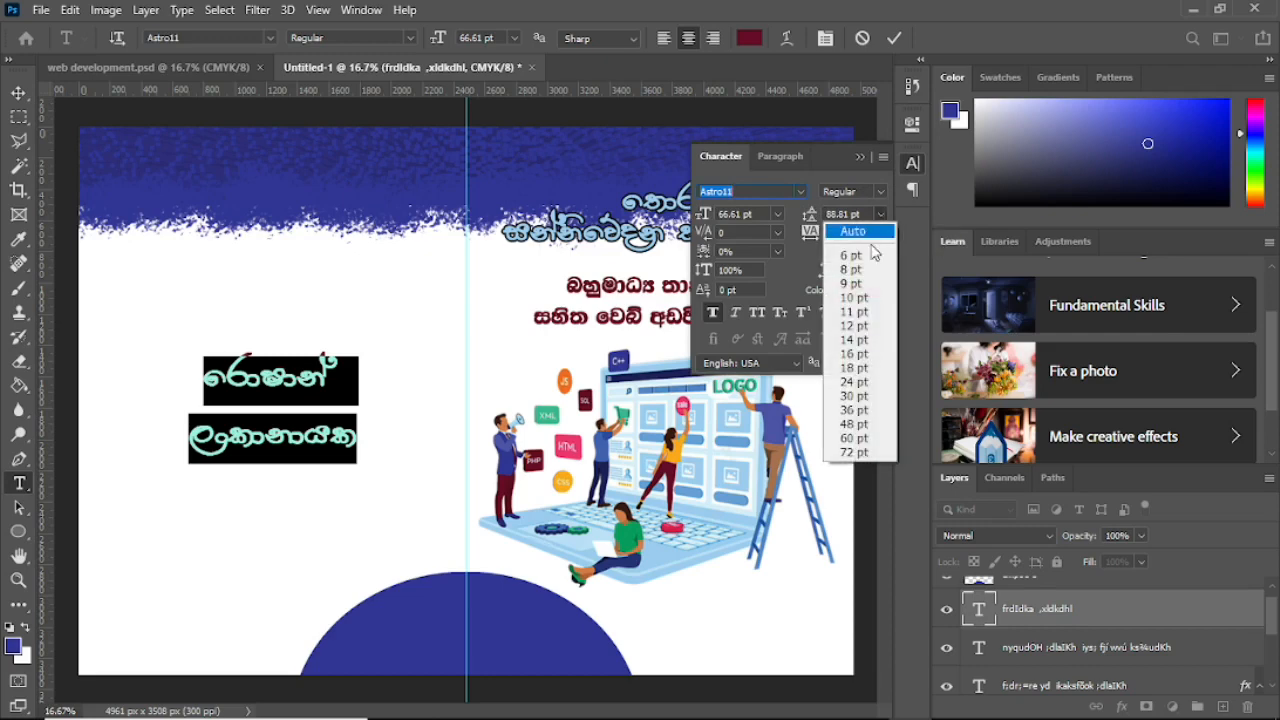
{"action": "left_click", "coordinate": [852, 424]}
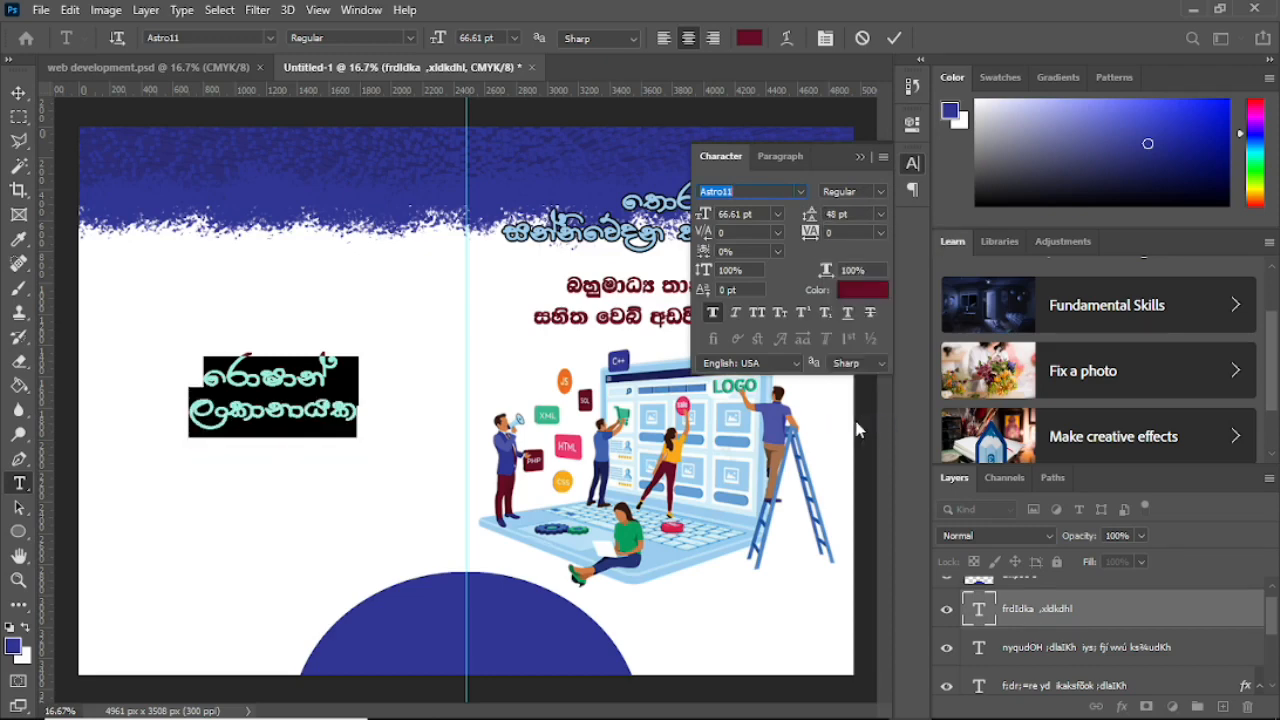
{"action": "left_click", "coordinate": [860, 157]}
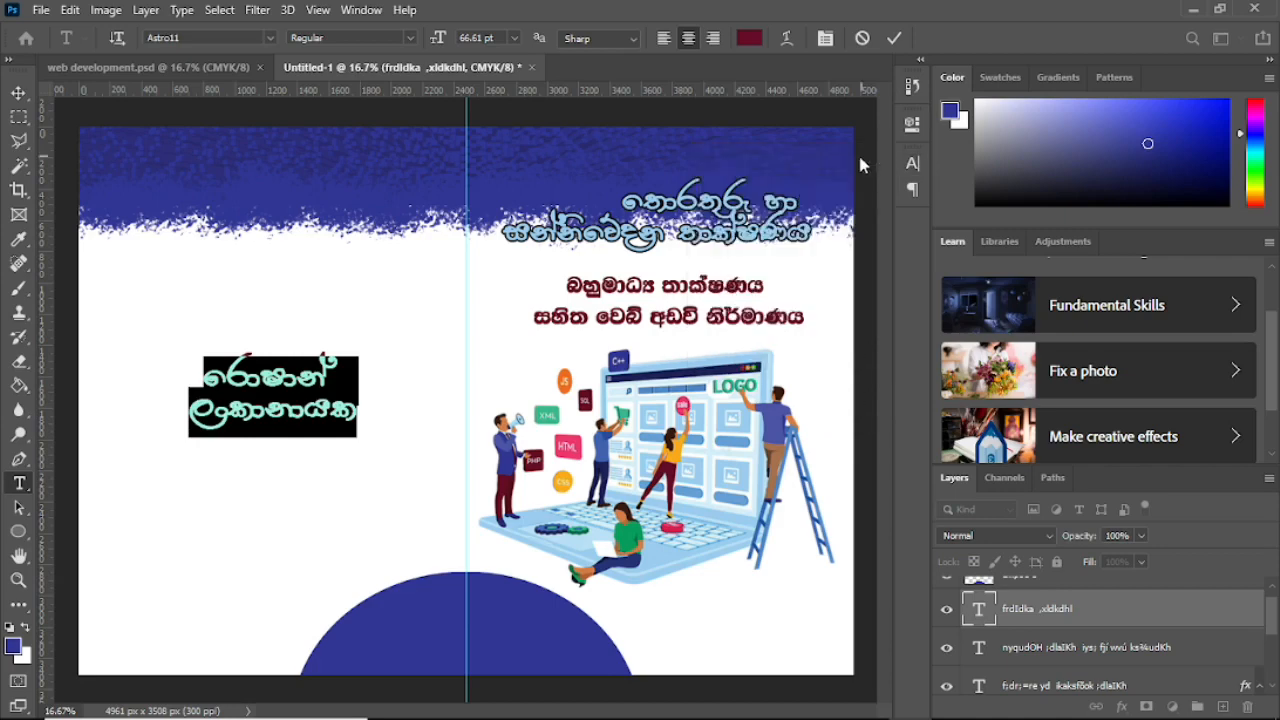
{"action": "left_click", "coordinate": [19, 92]}
{"action": "left_click_drag", "start_coordinate": [271, 383], "coordinate": [730, 600]}
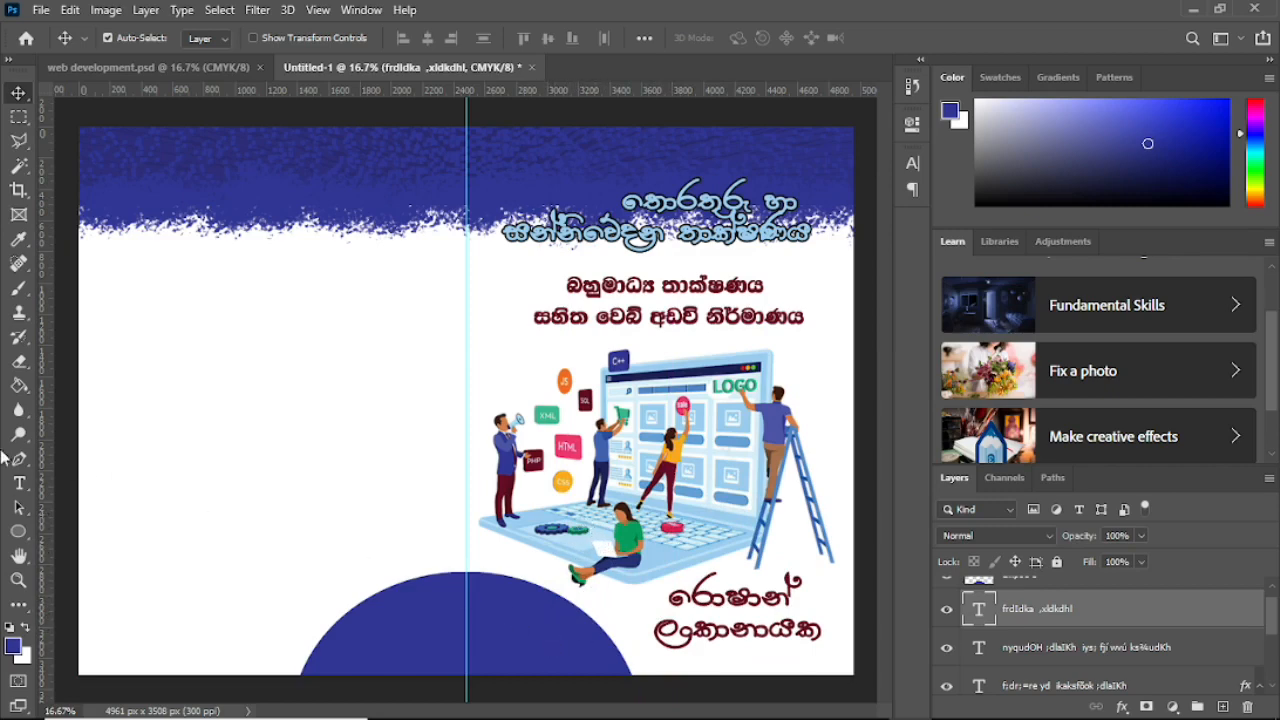
{"action": "left_click", "coordinate": [19, 483]}
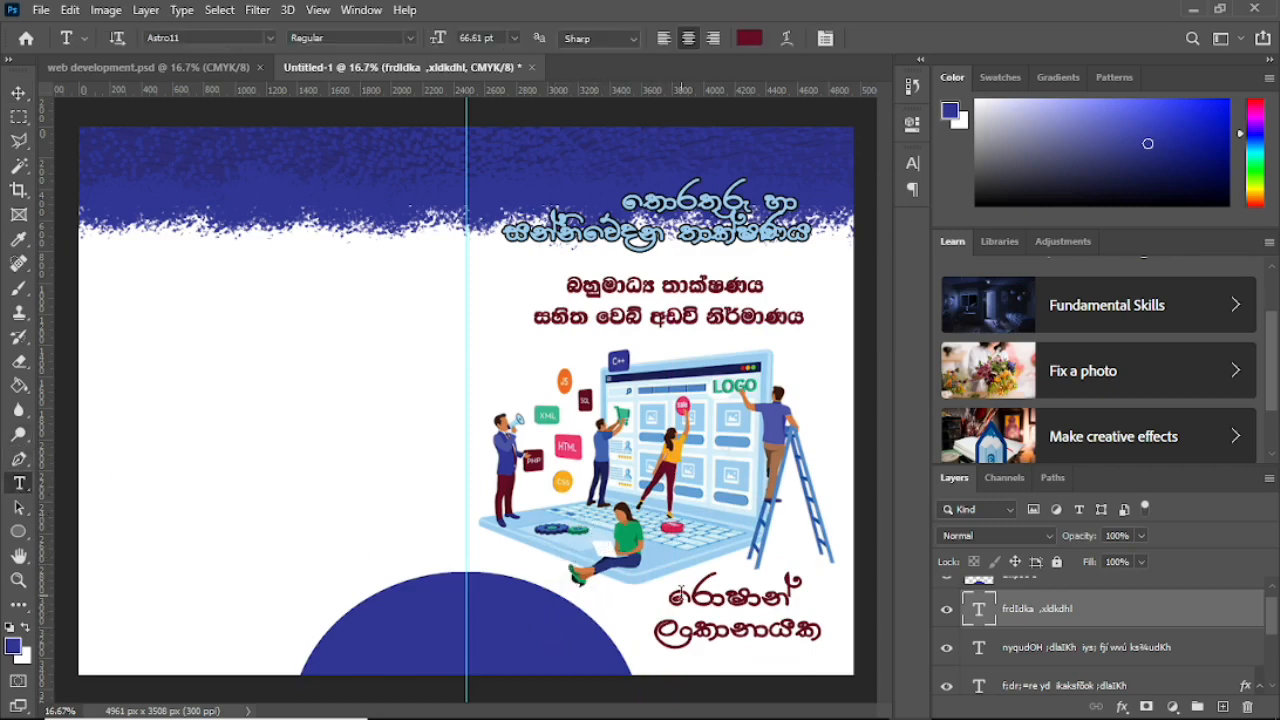
Step: Colour the author name blue, sampled from the semicircle
{"action": "left_click", "coordinate": [680, 592]}
{"action": "key", "text": "ctrl+a"}
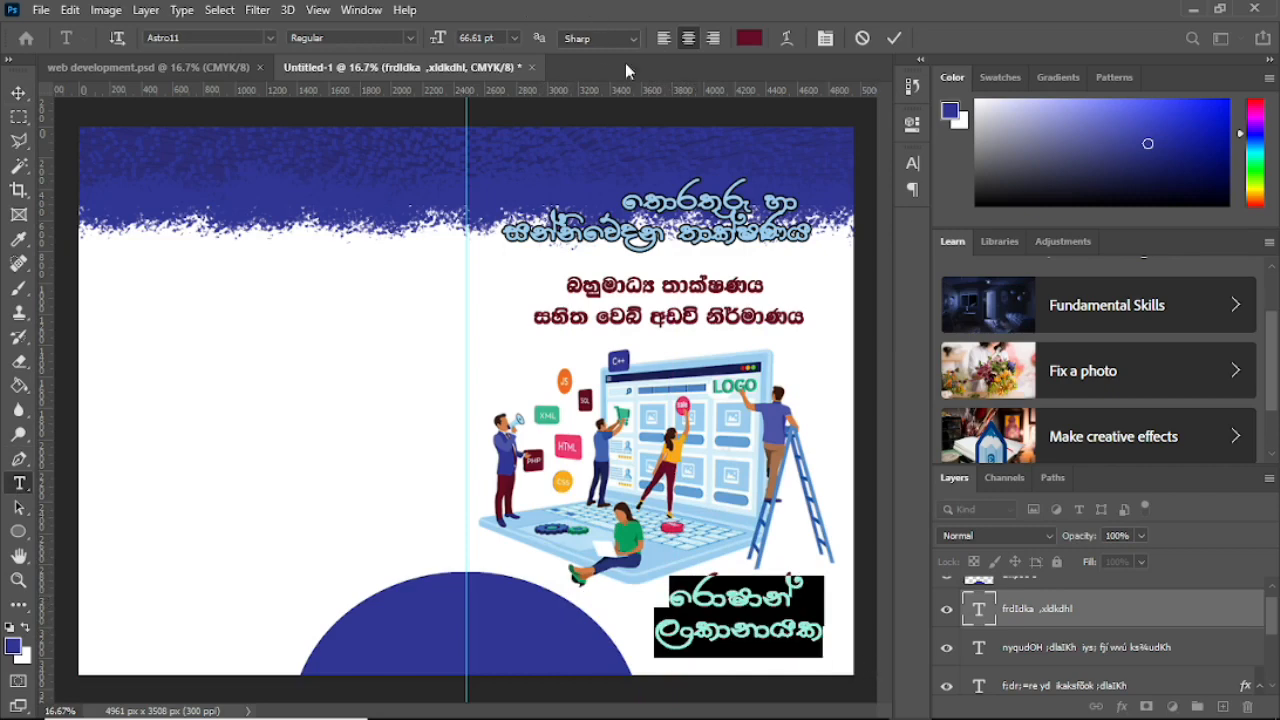
{"action": "left_click", "coordinate": [748, 38]}
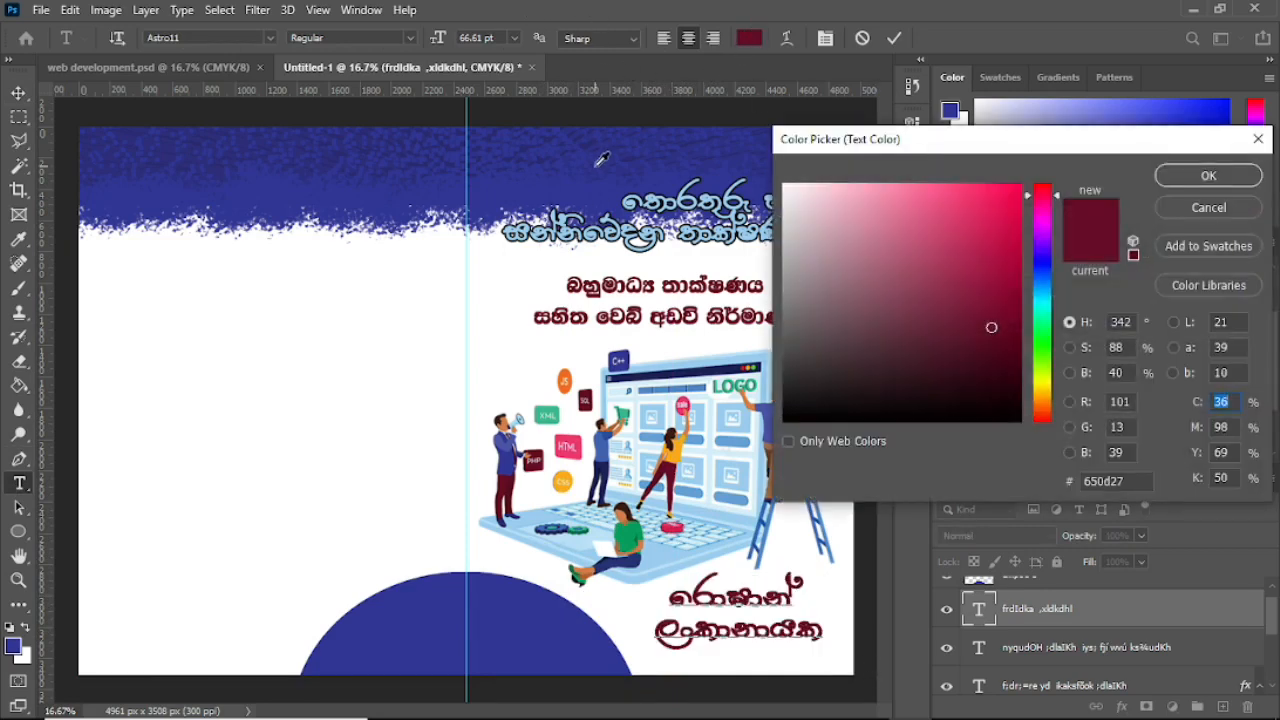
{"action": "left_click", "coordinate": [518, 604]}
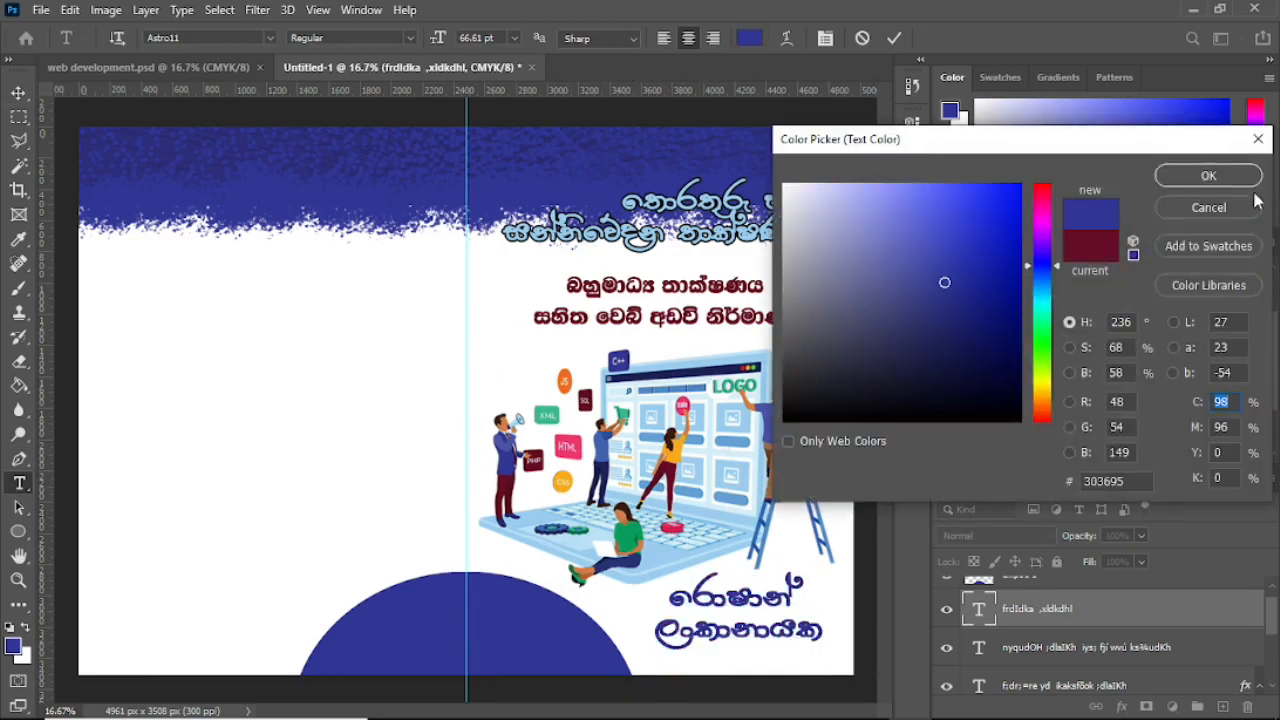
{"action": "left_click", "coordinate": [1208, 175]}
{"action": "left_click", "coordinate": [18, 92]}
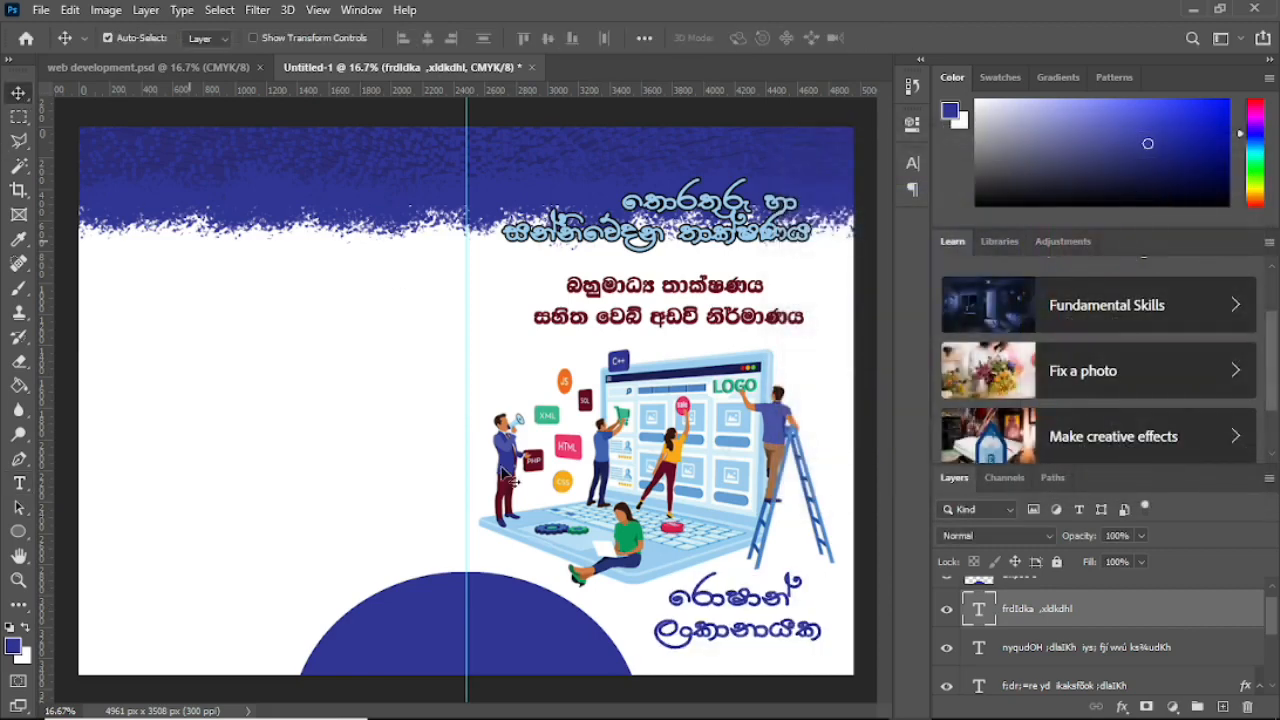
Step: Scale the name to about 123% and settle it below the illustration
{"action": "left_click_drag", "start_coordinate": [728, 608], "coordinate": [653, 582]}
{"action": "key", "text": "ctrl+t"}
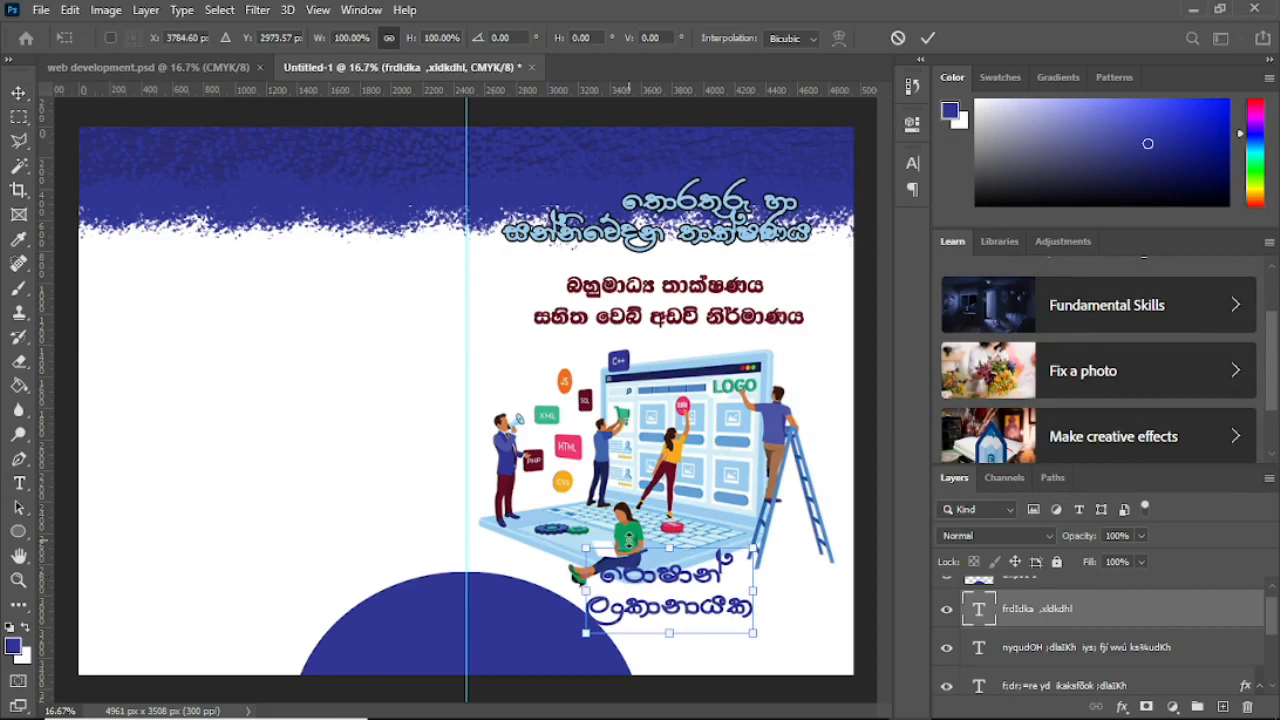
{"action": "left_click_drag", "start_coordinate": [746, 628], "coordinate": [791, 652]}
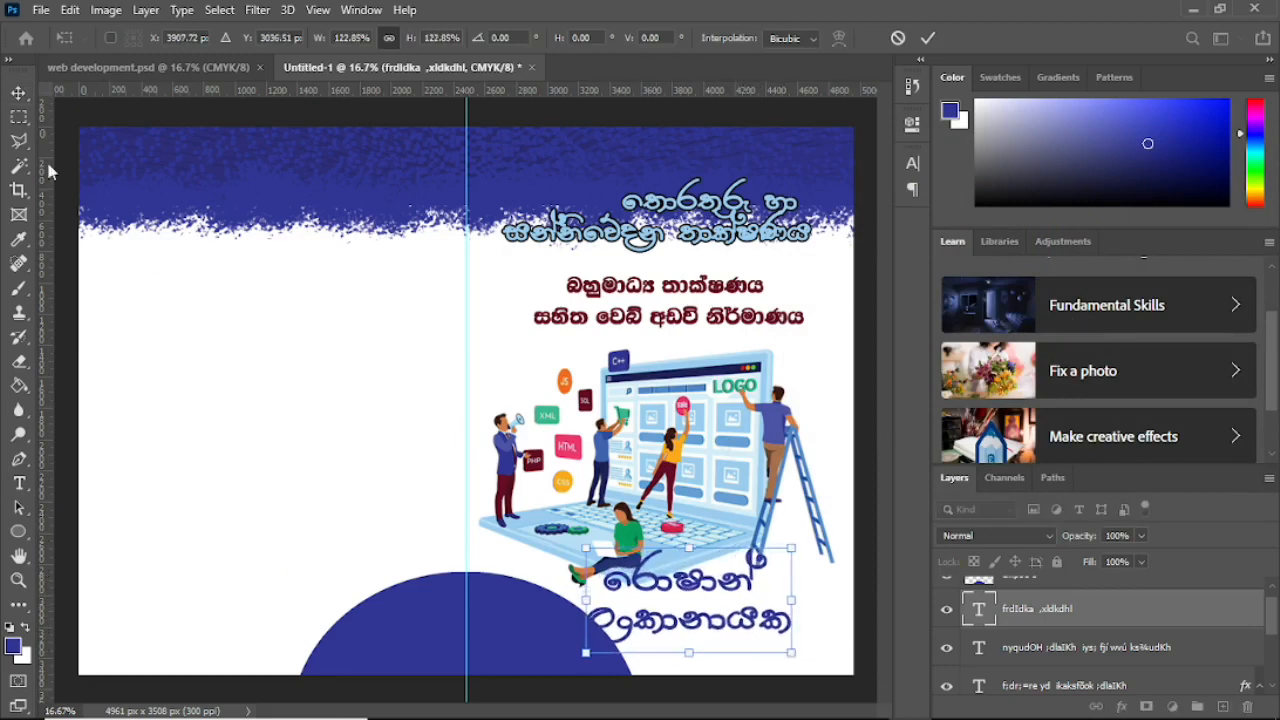
{"action": "left_click", "coordinate": [18, 92]}
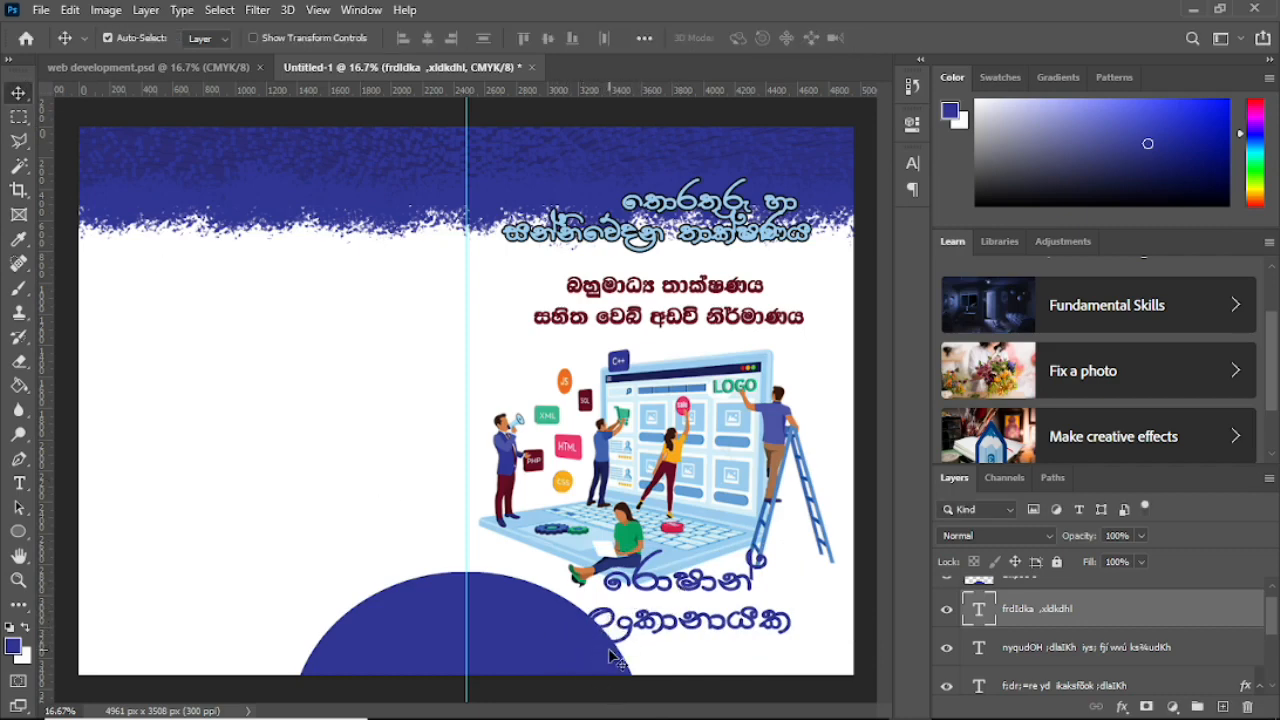
{"action": "left_click_drag", "start_coordinate": [688, 596], "coordinate": [698, 592]}
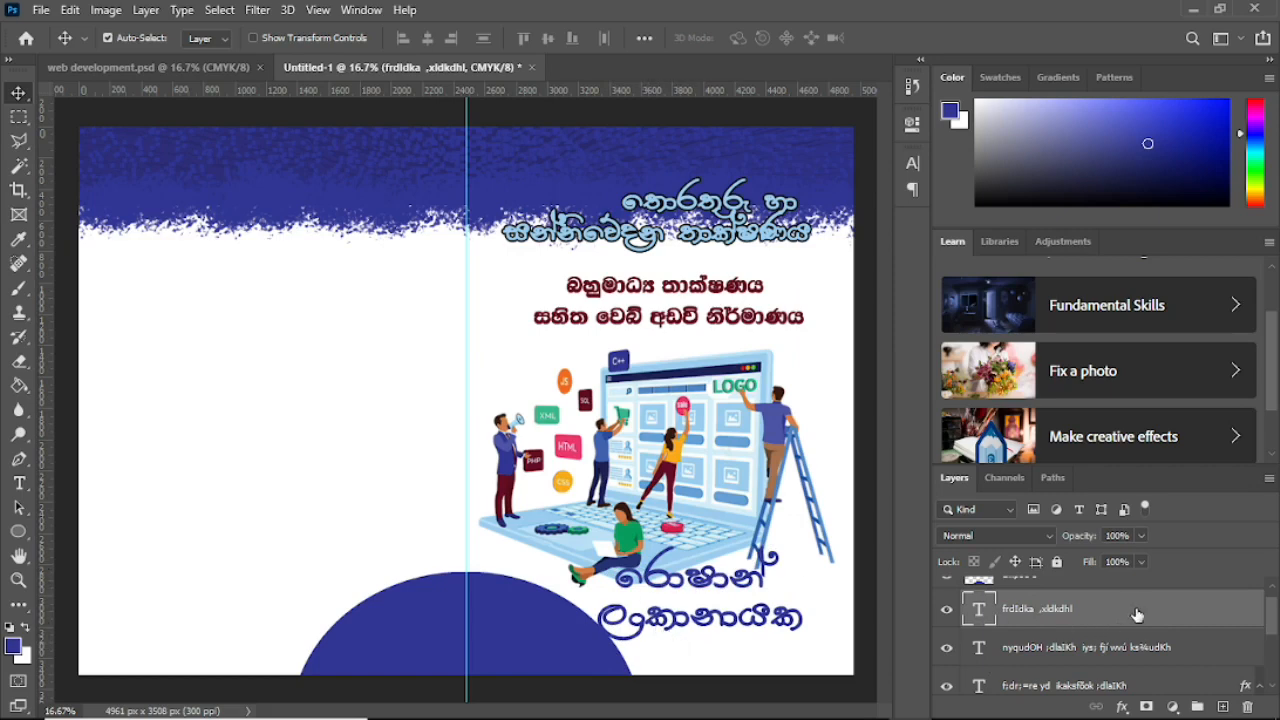
Step: Add a white Stroke layer style to the author name
{"action": "double_click", "coordinate": [1098, 644]}
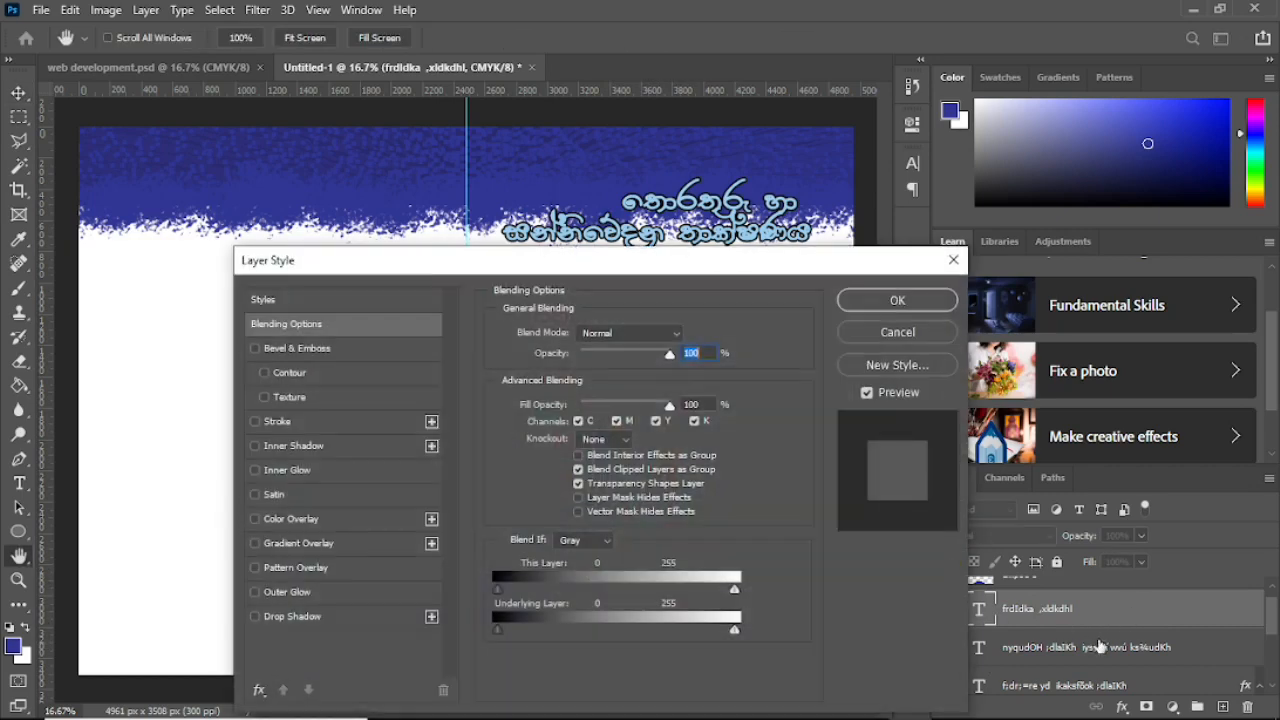
{"action": "left_click", "coordinate": [256, 421]}
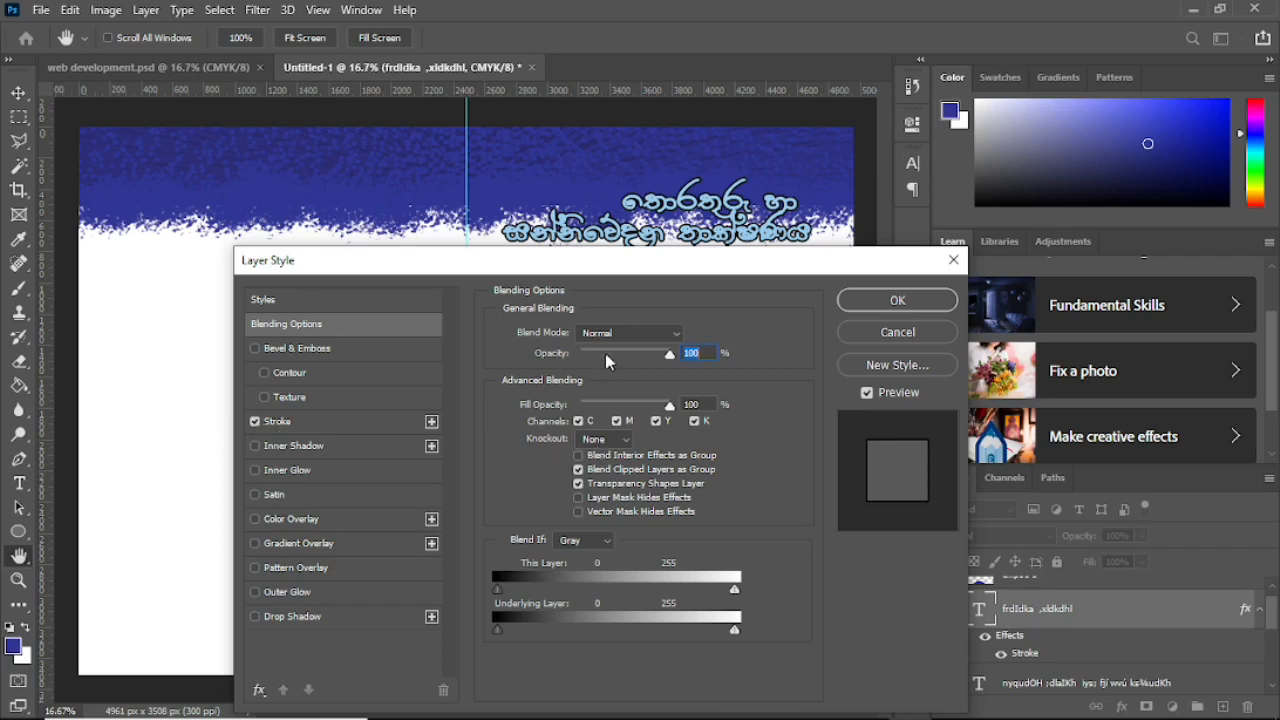
{"action": "left_click", "coordinate": [319, 422]}
{"action": "left_click", "coordinate": [539, 468]}
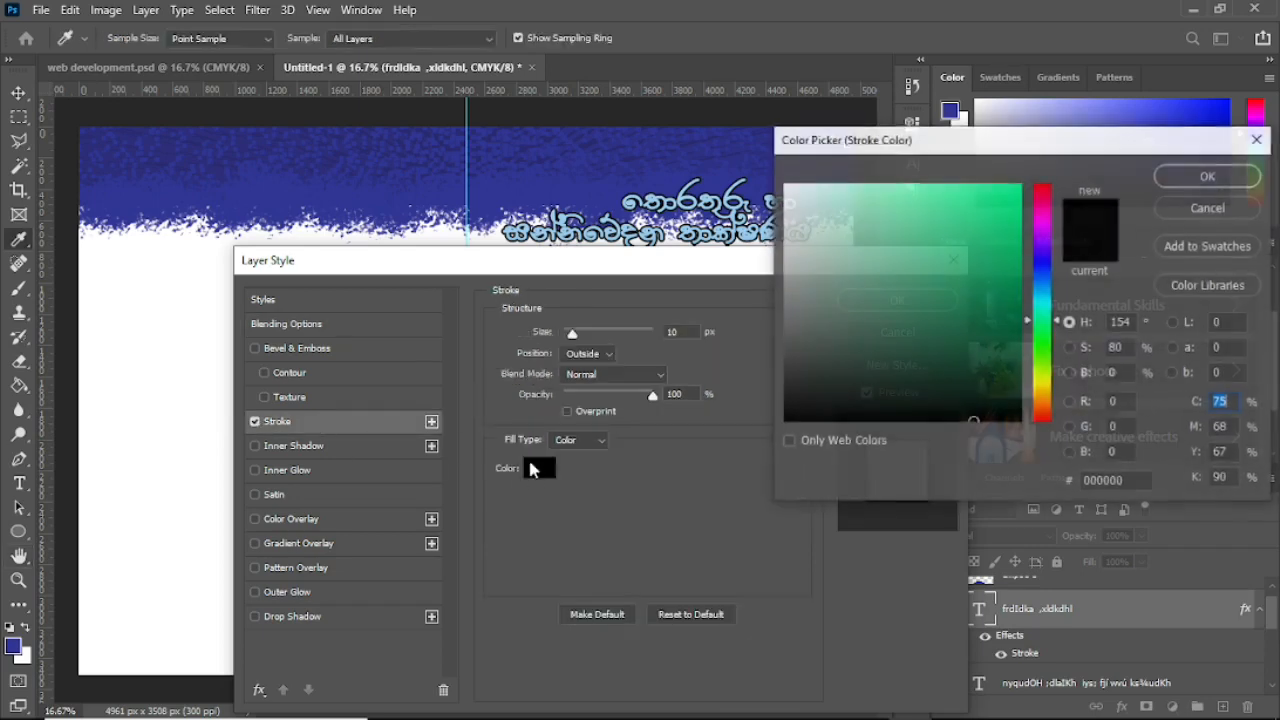
{"action": "left_click_drag", "start_coordinate": [849, 300], "coordinate": [768, 165]}
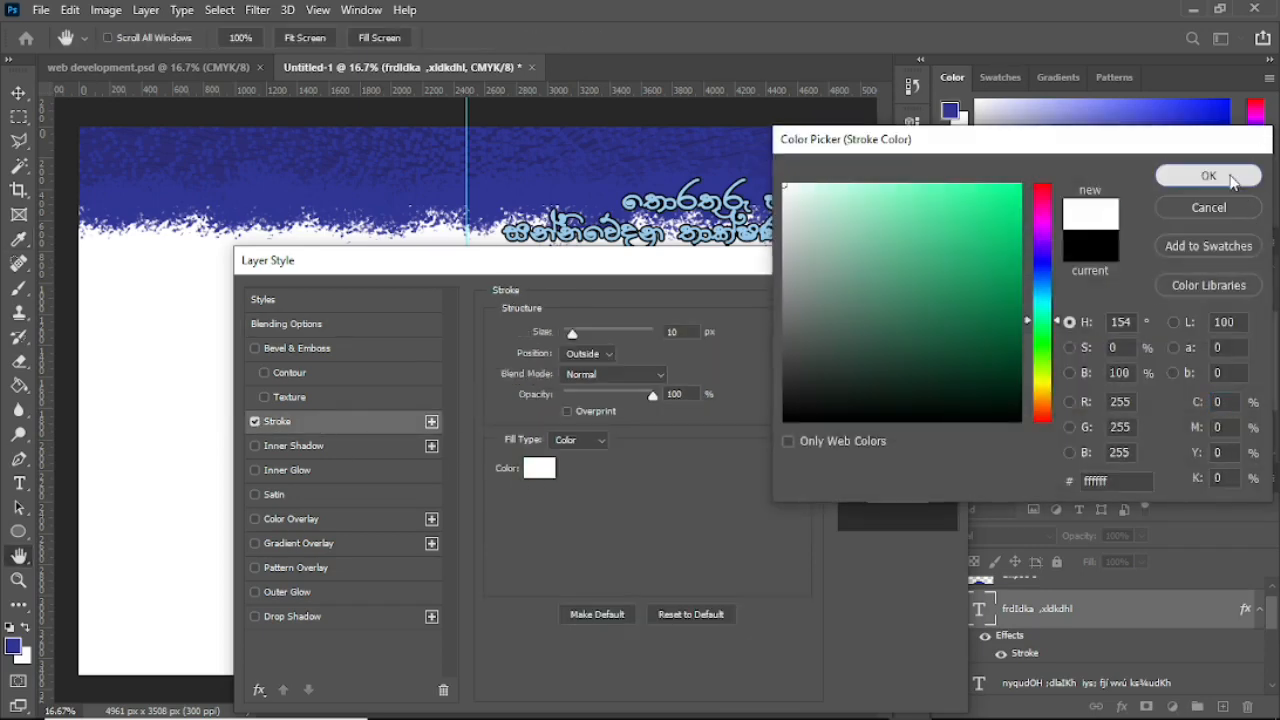
{"action": "left_click", "coordinate": [1208, 176]}
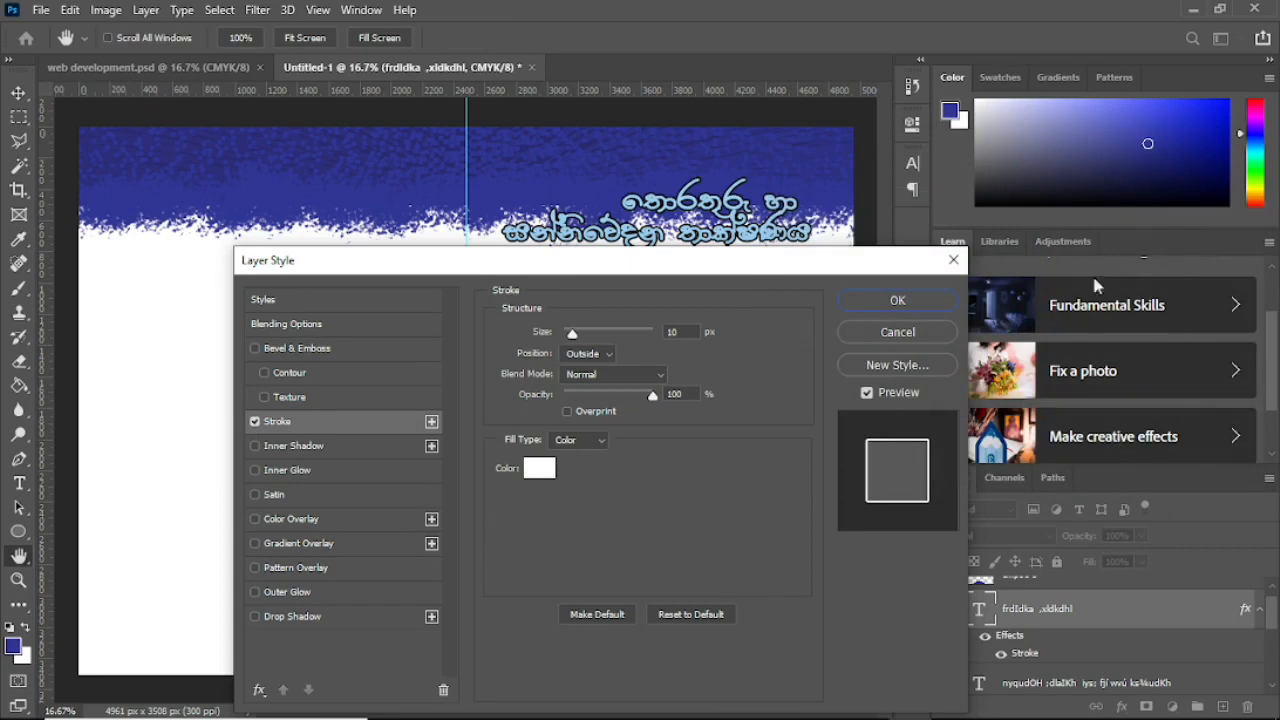
{"action": "left_click", "coordinate": [900, 301]}
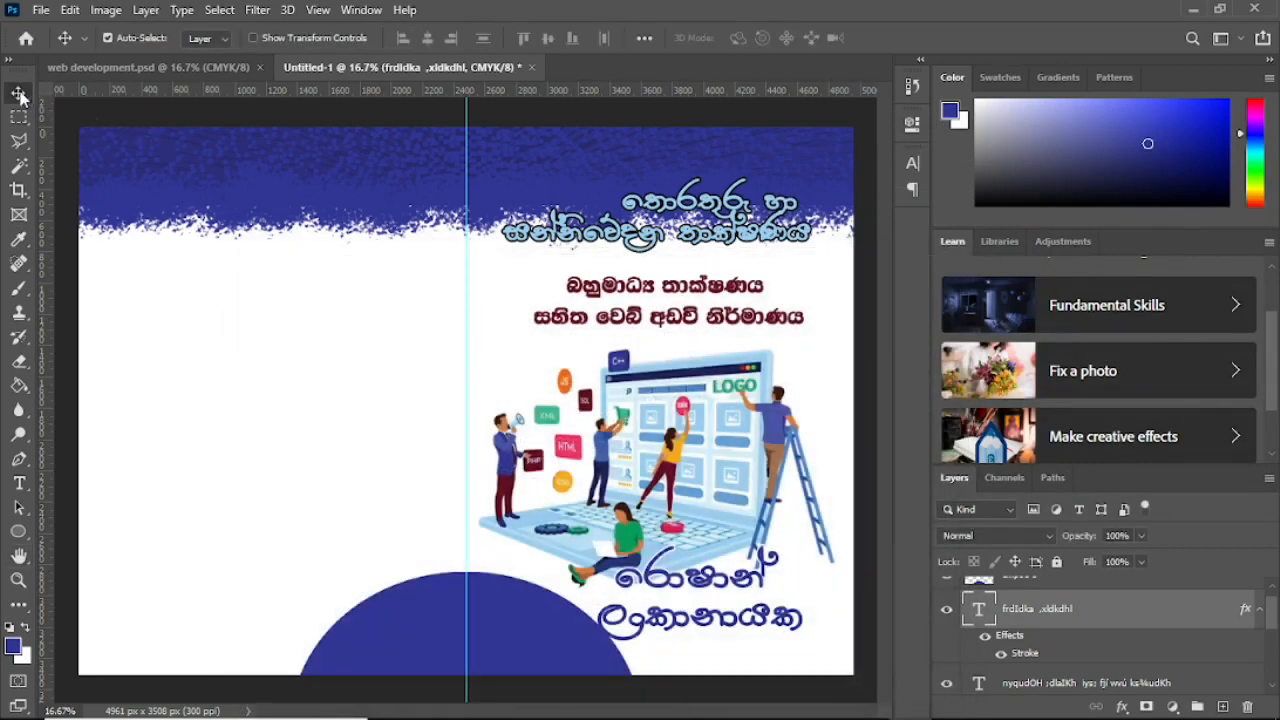
Step: Restack the name layer above Ellipse 1 and reposition it at the bottom right
{"action": "left_click_drag", "start_coordinate": [727, 593], "coordinate": [704, 557]}
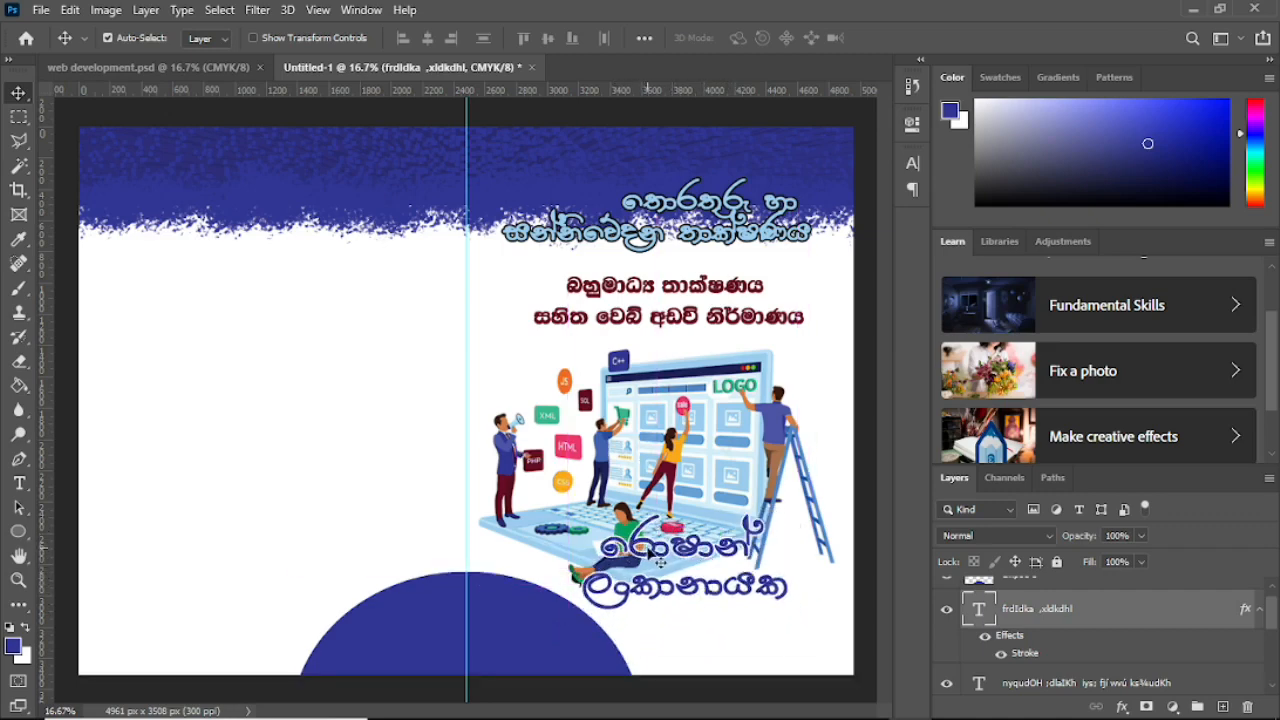
{"action": "left_click_drag", "start_coordinate": [685, 560], "coordinate": [726, 603]}
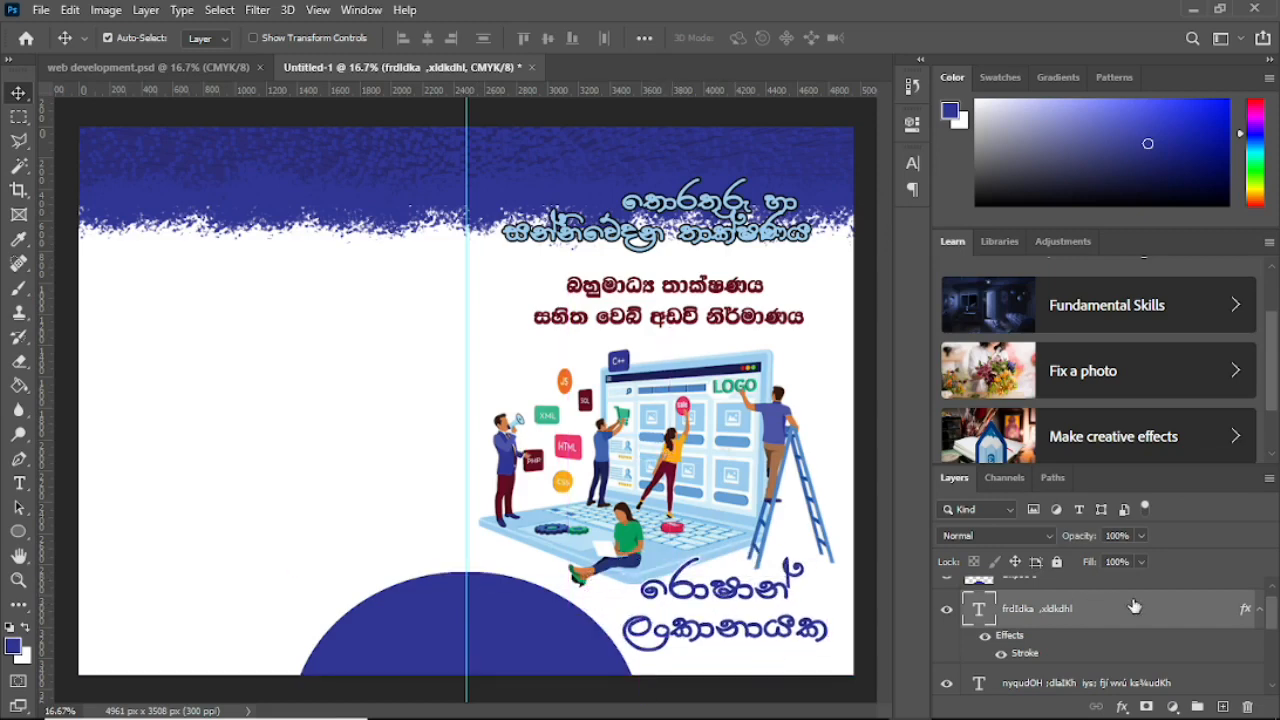
{"action": "left_click_drag", "start_coordinate": [1163, 608], "coordinate": [1139, 589]}
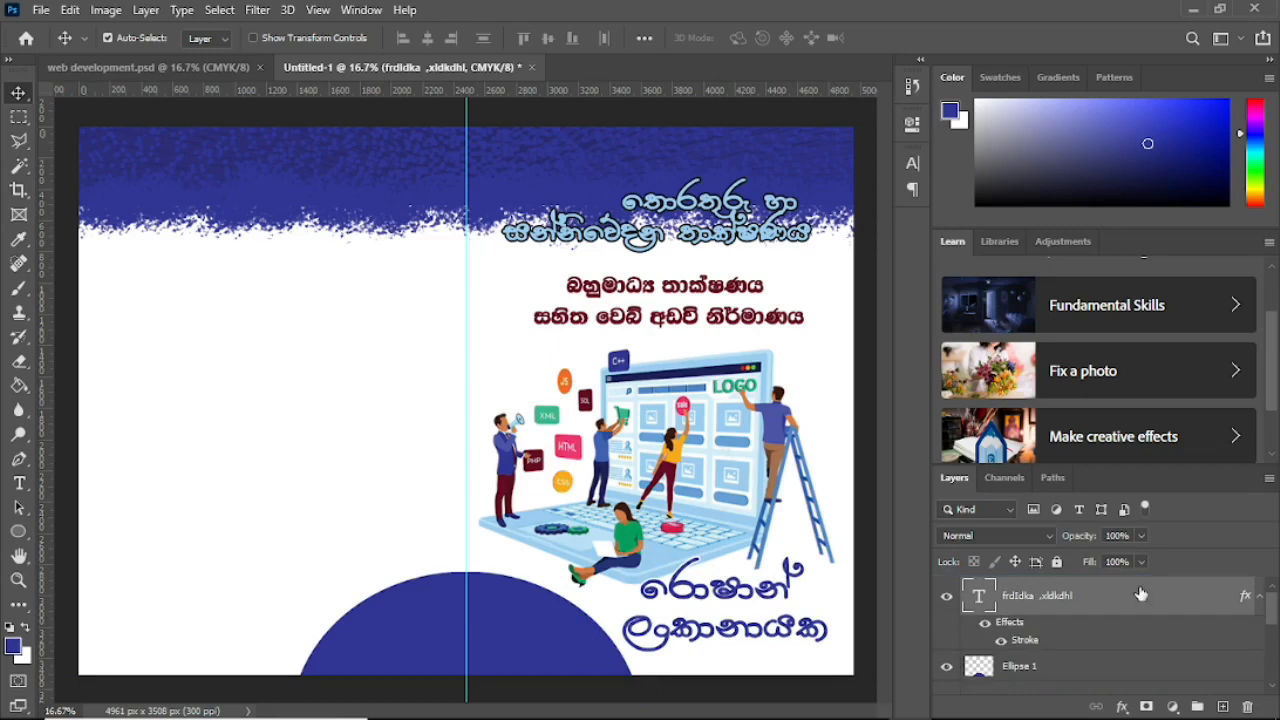
{"action": "left_click_drag", "start_coordinate": [705, 592], "coordinate": [632, 601]}
Step: Nudge the author name slightly right, then check the web development.psd reference
{"action": "left_click_drag", "start_coordinate": [708, 589], "coordinate": [720, 591]}
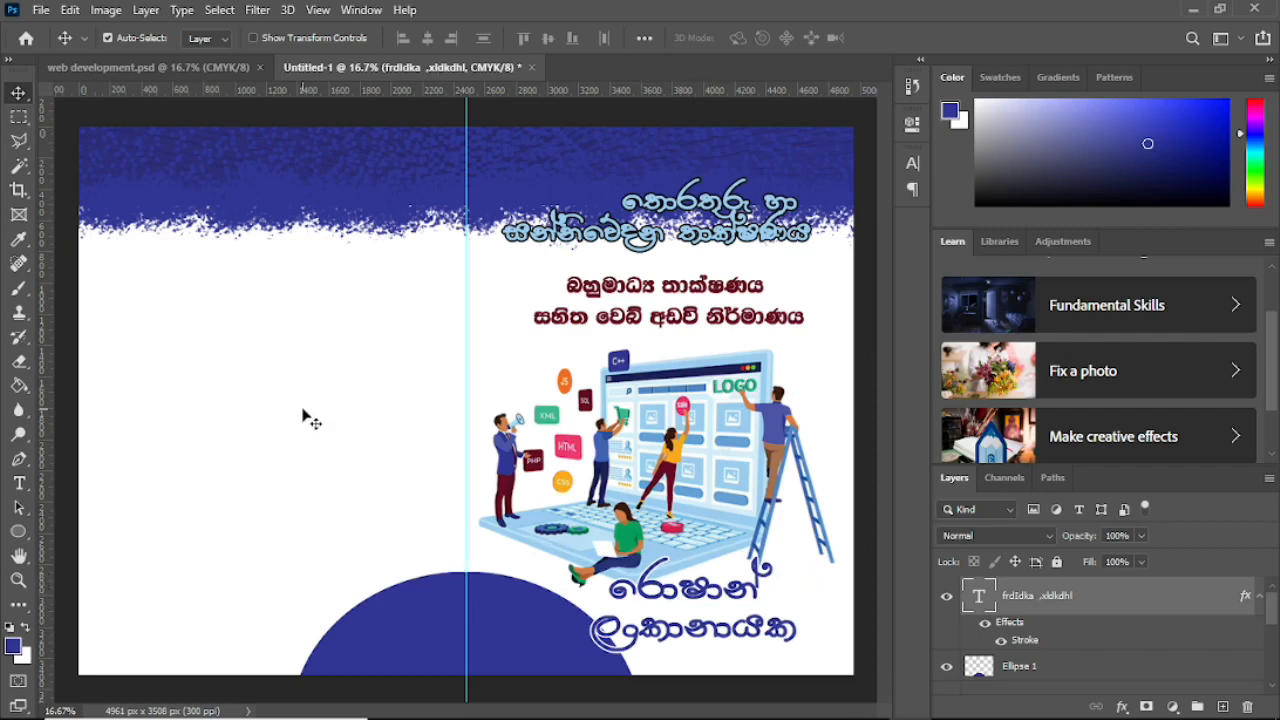
{"action": "left_click", "coordinate": [318, 470]}
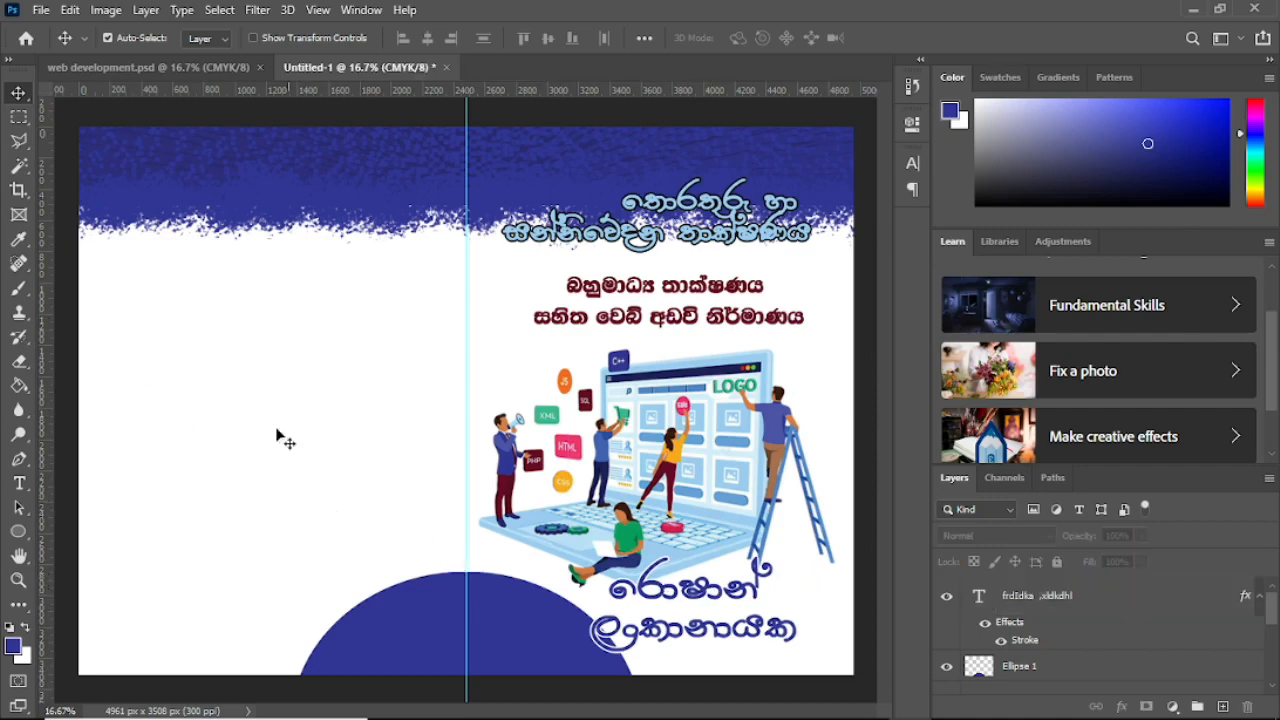
{"action": "left_click", "coordinate": [144, 66]}
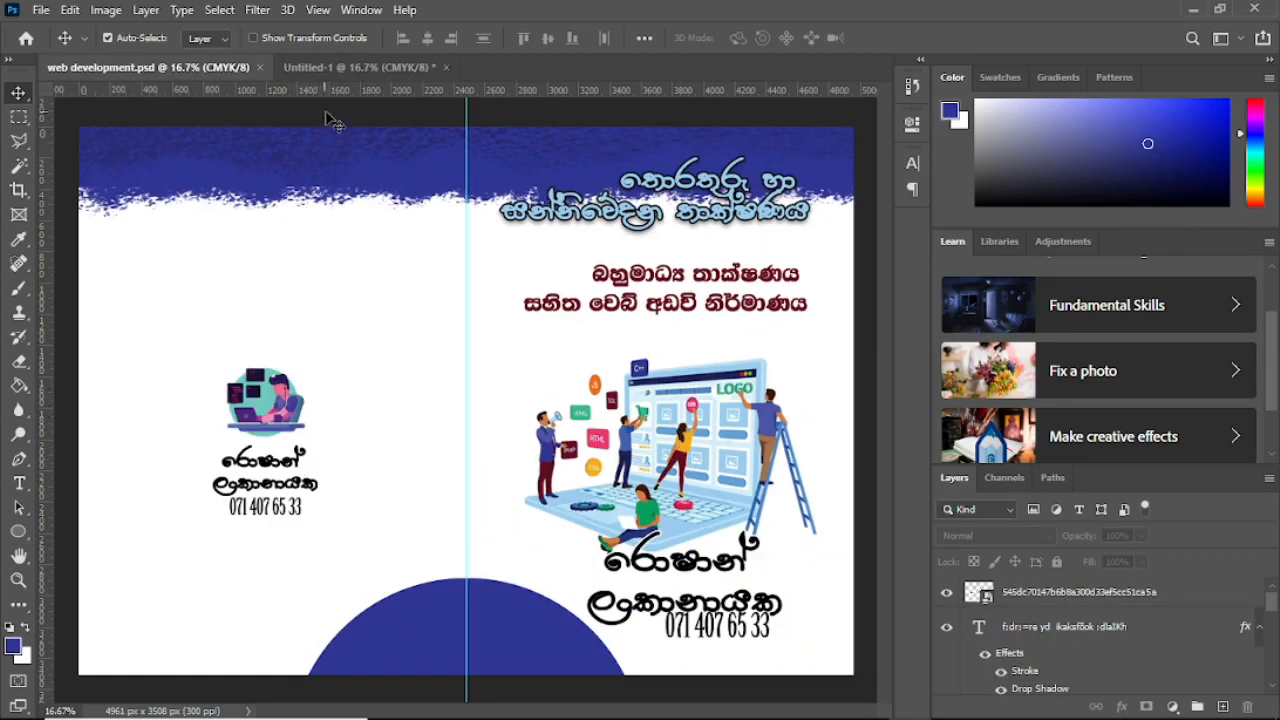
{"action": "left_click", "coordinate": [317, 66]}
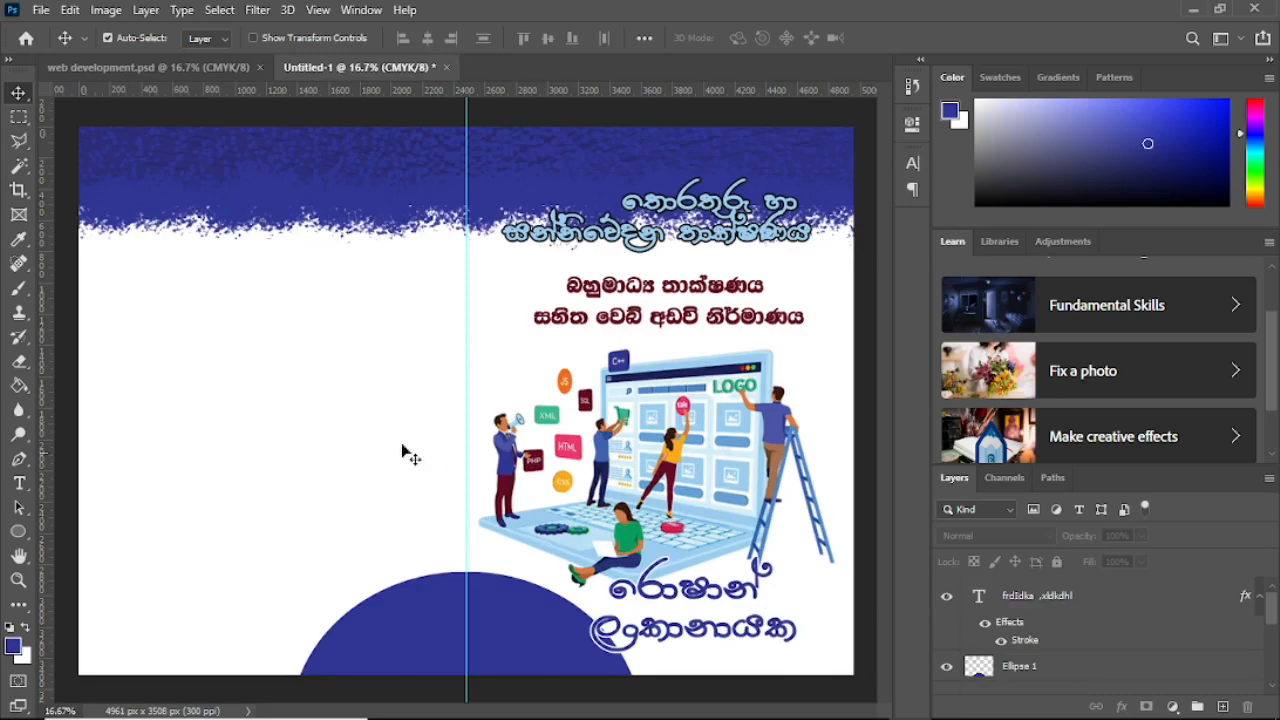
Step: Place the laptop-user illustration on the back cover, scaled down to about 15%
{"action": "left_click", "coordinate": [1193, 8]}
{"action": "left_click_drag", "start_coordinate": [92, 138], "coordinate": [212, 337]}
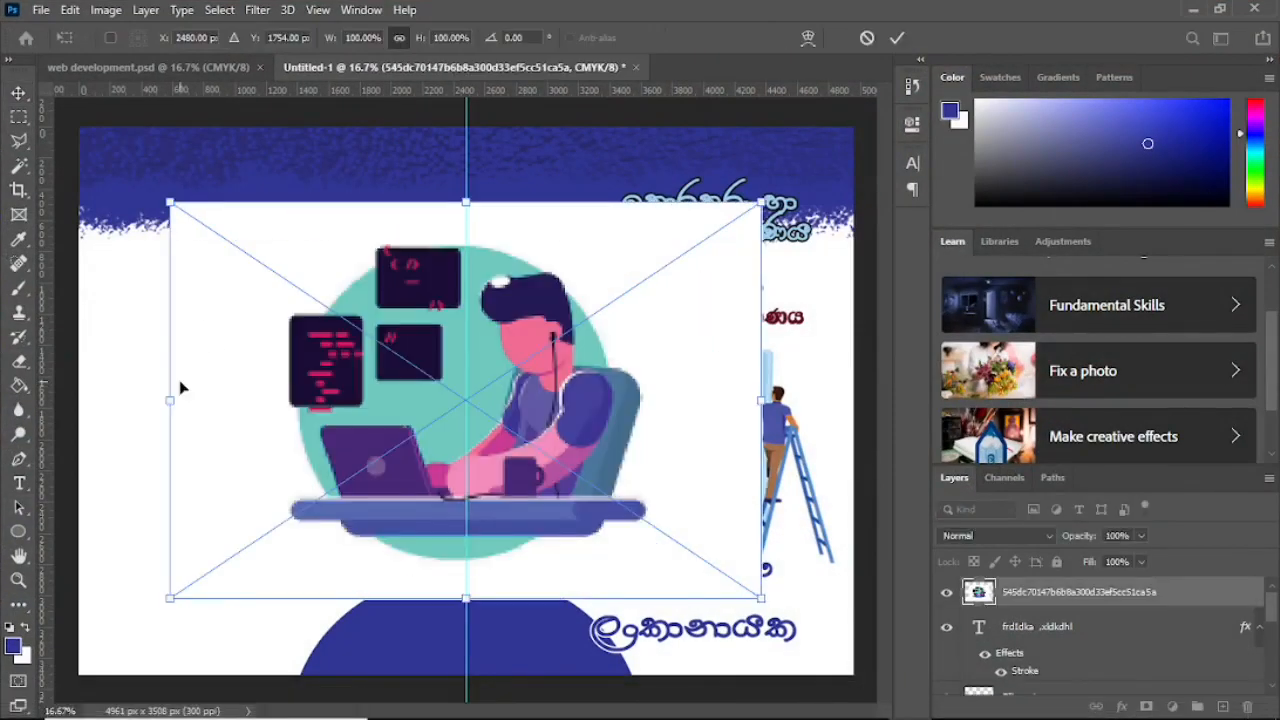
{"action": "left_click_drag", "start_coordinate": [170, 206], "coordinate": [262, 398]}
{"action": "key", "text": "Return"}
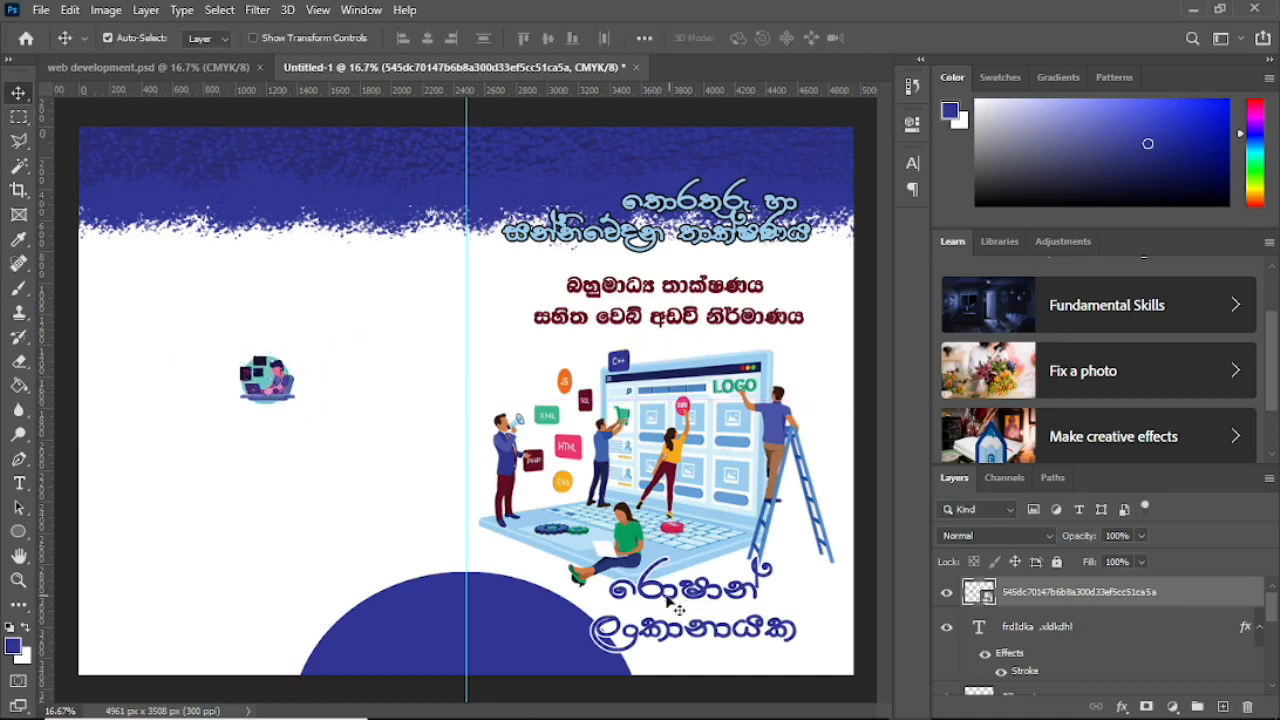
{"action": "left_click", "coordinate": [713, 598]}
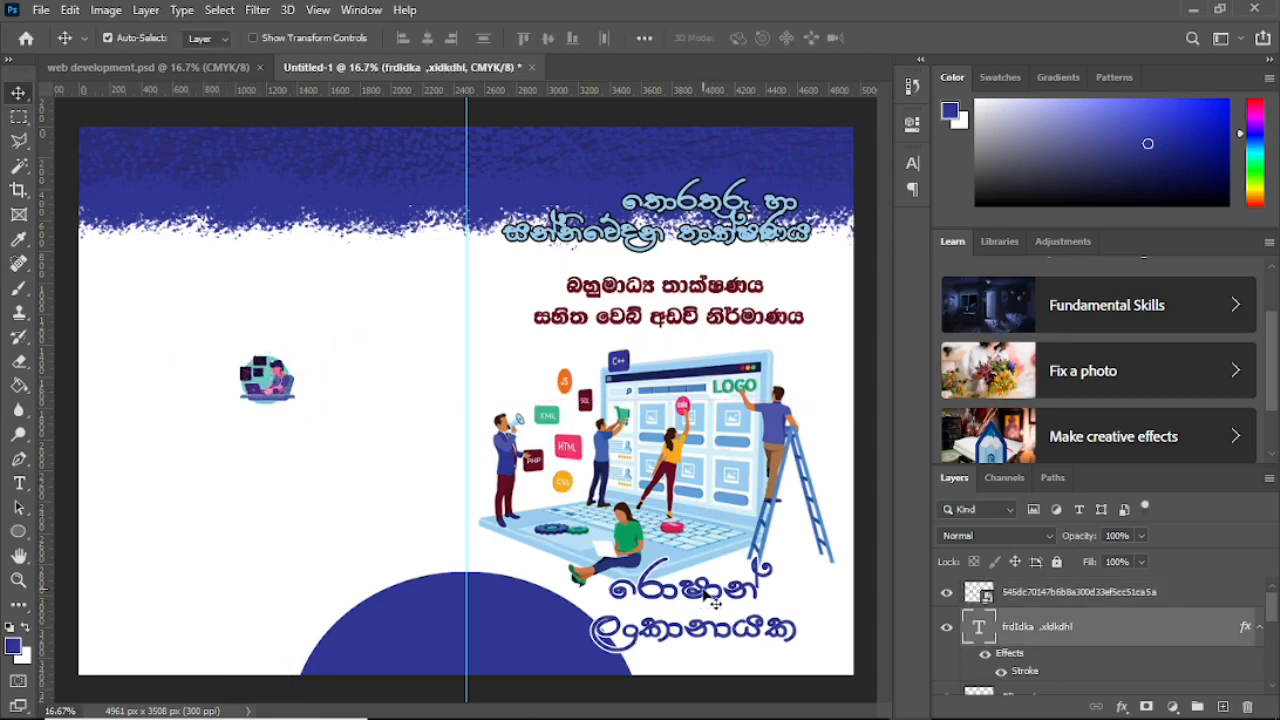
Step: Duplicate the author name onto the back cover, recolour it black and shrink it to about 40%
{"action": "left_click_drag", "start_coordinate": [703, 594], "coordinate": [266, 455]}
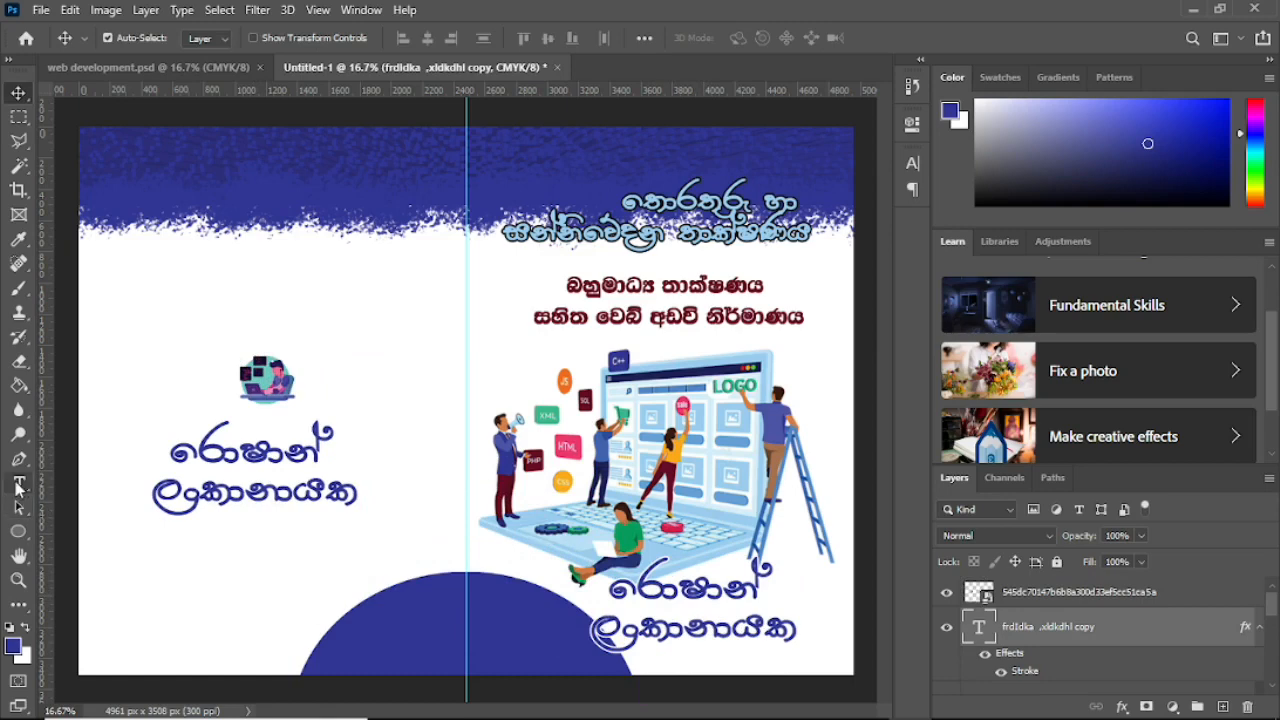
{"action": "left_click", "coordinate": [18, 485]}
{"action": "left_click", "coordinate": [171, 451]}
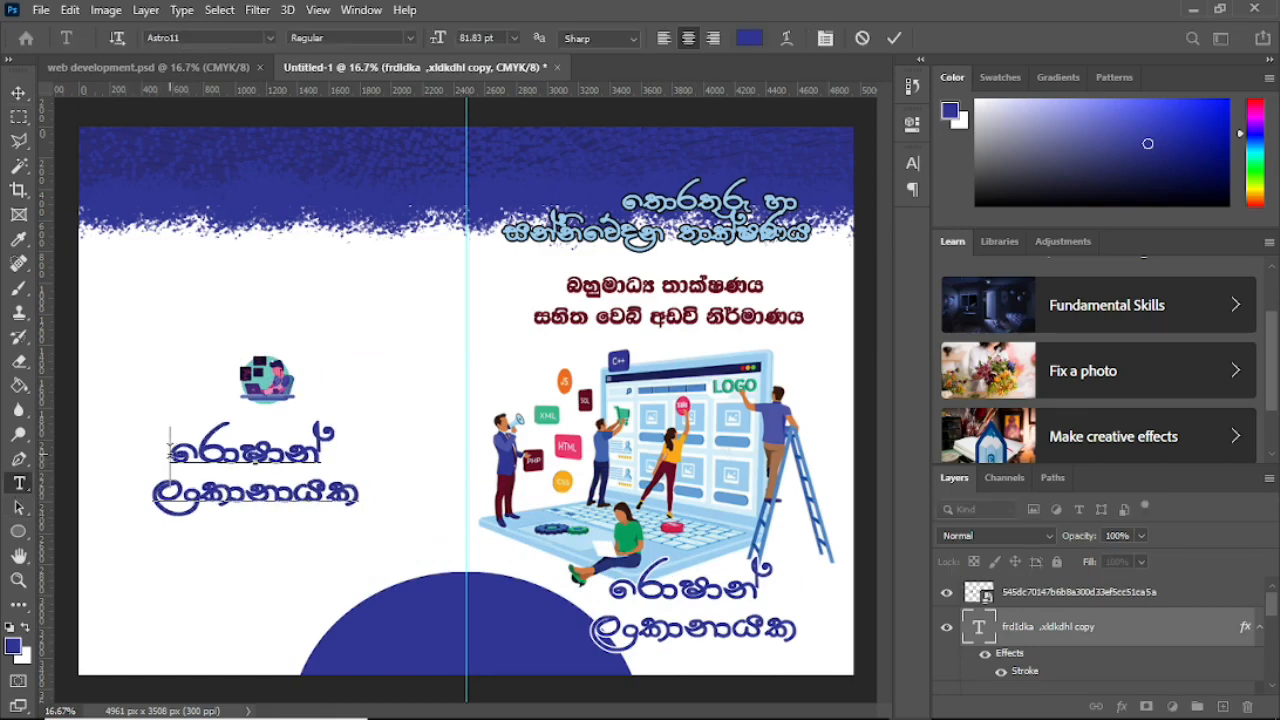
{"action": "left_click_drag", "start_coordinate": [171, 451], "coordinate": [364, 540]}
{"action": "left_click", "coordinate": [749, 39]}
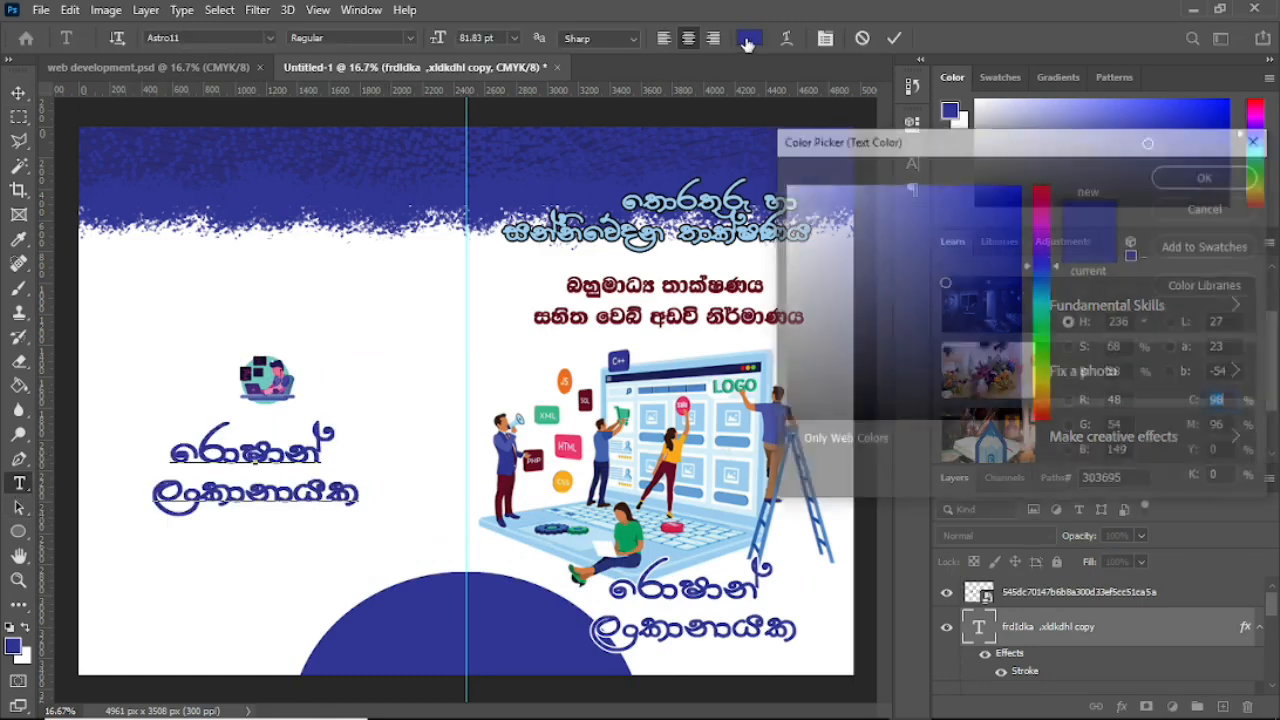
{"action": "left_click", "coordinate": [1208, 175]}
{"action": "left_click", "coordinate": [19, 93]}
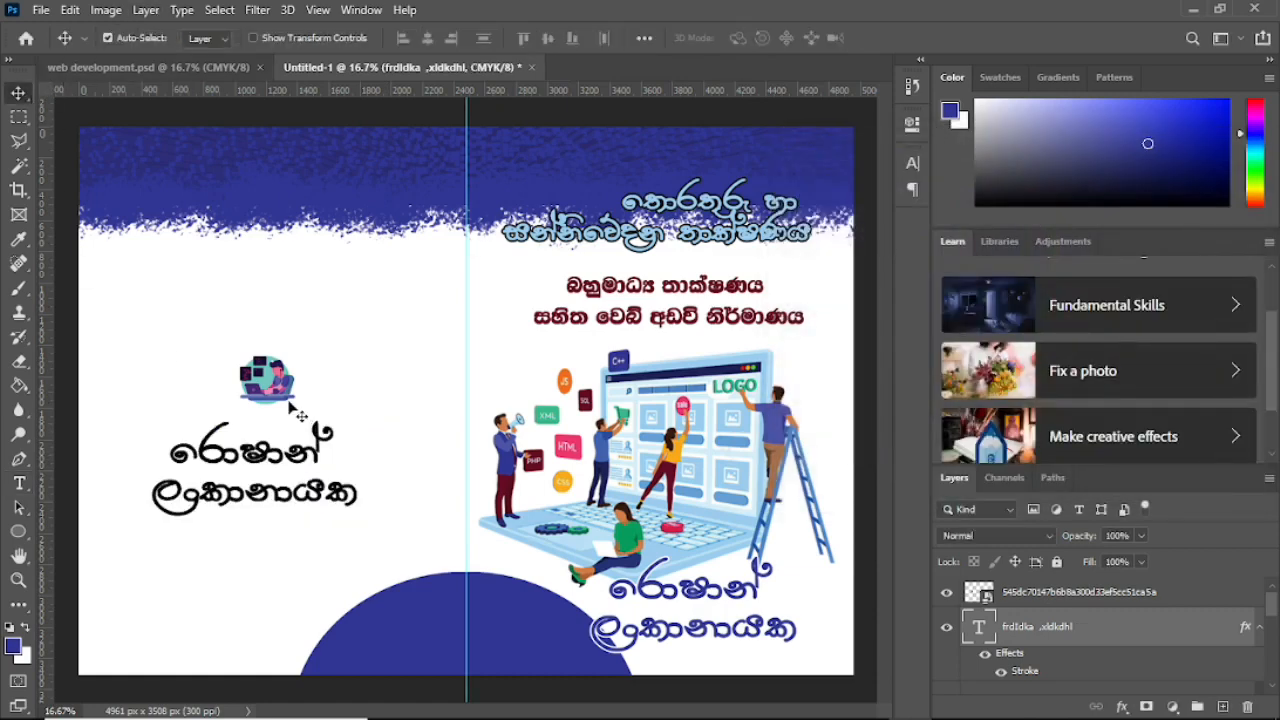
{"action": "key", "text": "ctrl+t"}
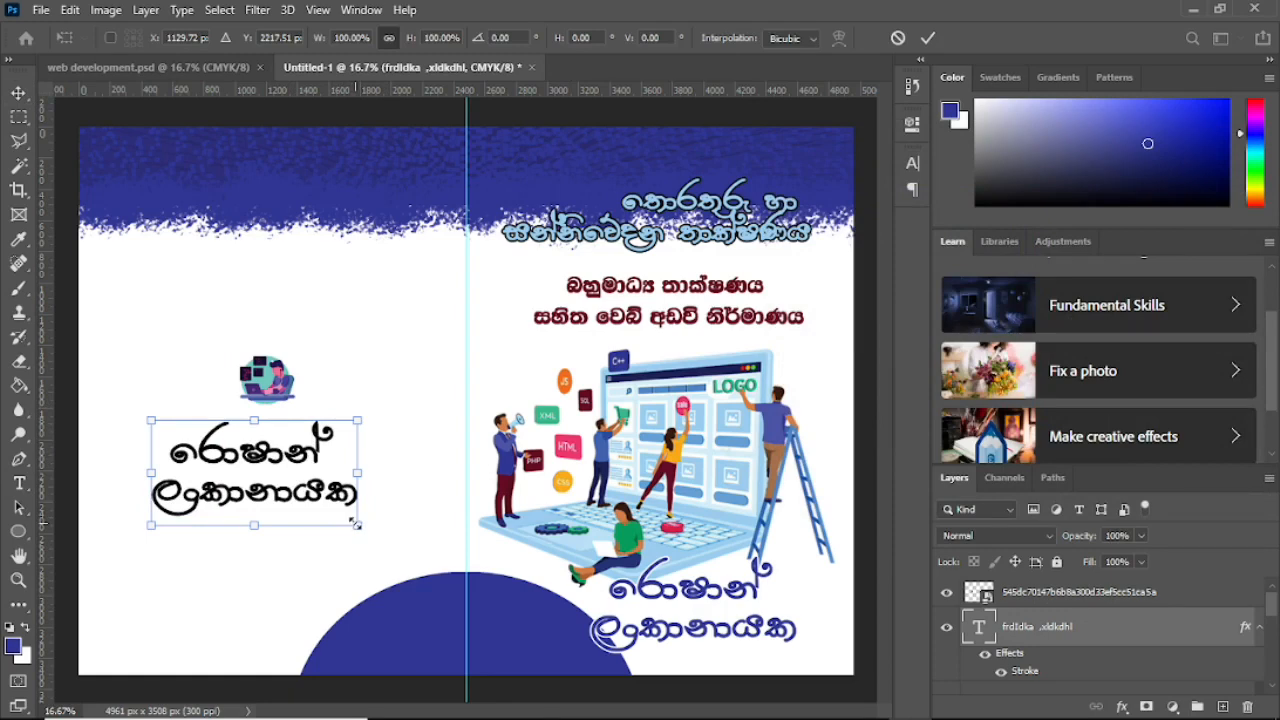
{"action": "left_click_drag", "start_coordinate": [355, 522], "coordinate": [274, 443]}
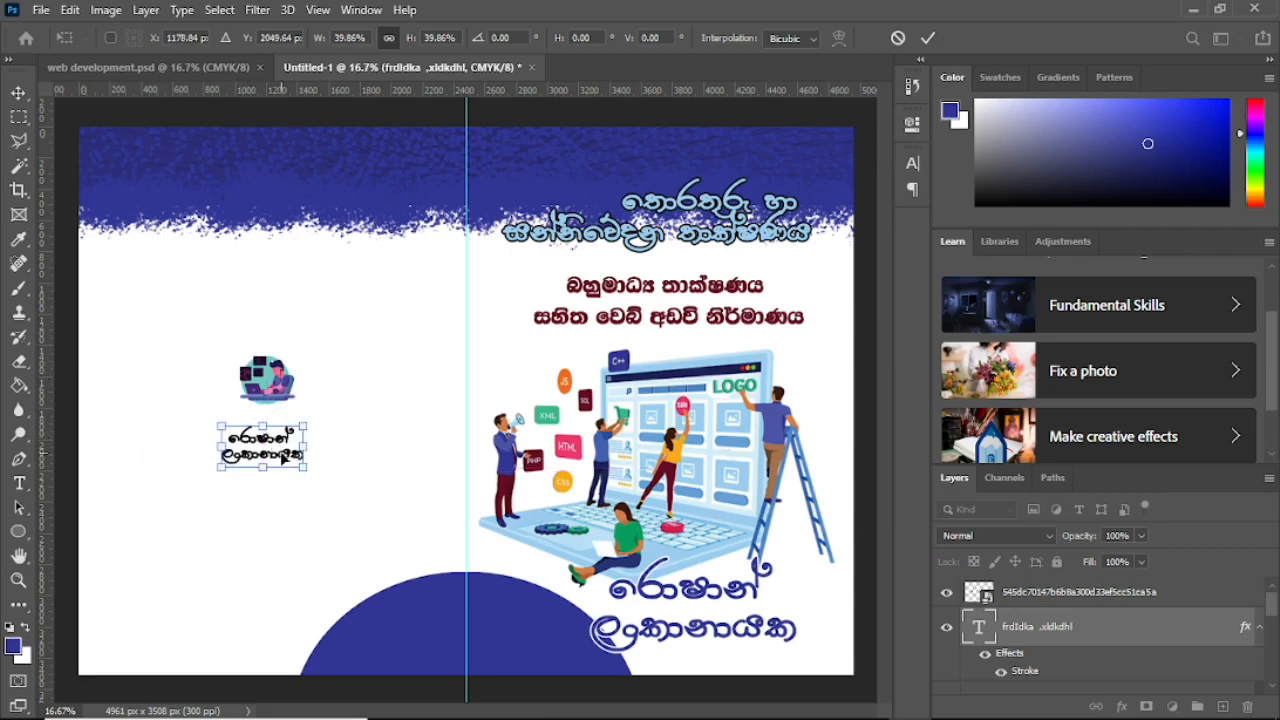
{"action": "left_click", "coordinate": [18, 93]}
Step: Enlarge the back-cover laptop illustration to about 22%
{"action": "left_click", "coordinate": [245, 384]}
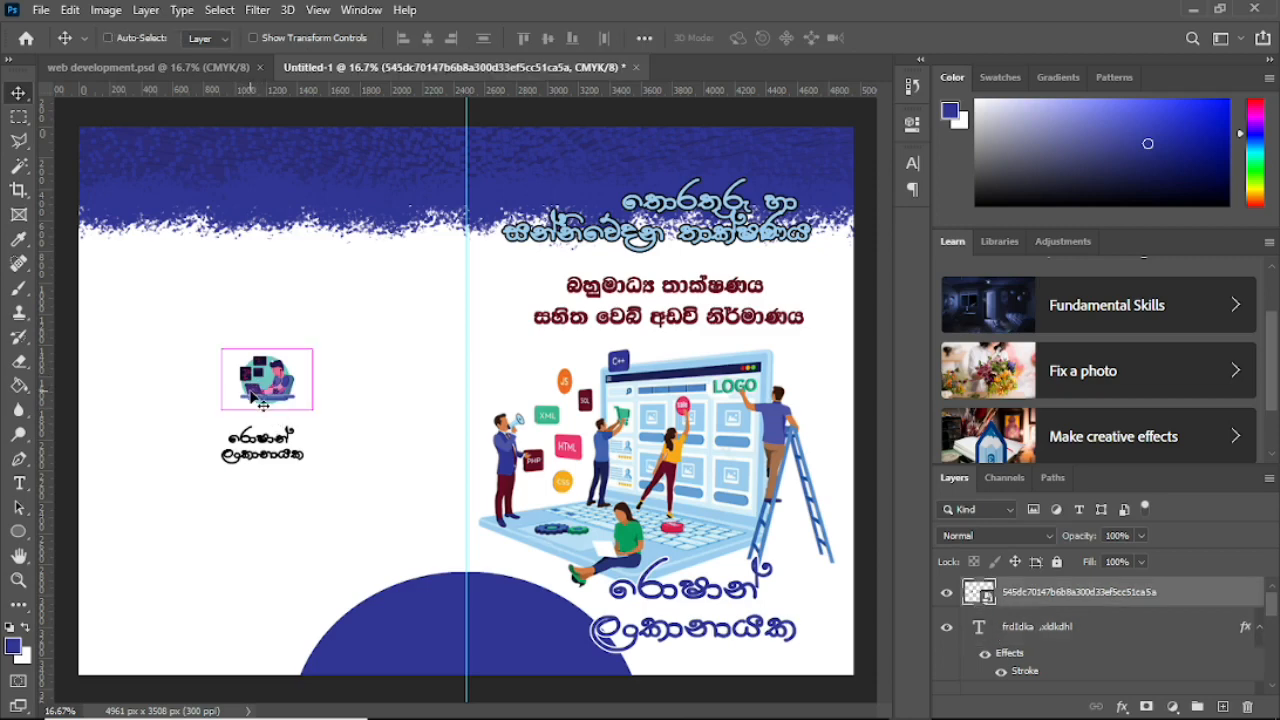
{"action": "key", "text": "ctrl+t"}
{"action": "left_click_drag", "start_coordinate": [310, 410], "coordinate": [336, 424]}
{"action": "left_click_drag", "start_coordinate": [220, 352], "coordinate": [207, 341]}
{"action": "left_click", "coordinate": [18, 92]}
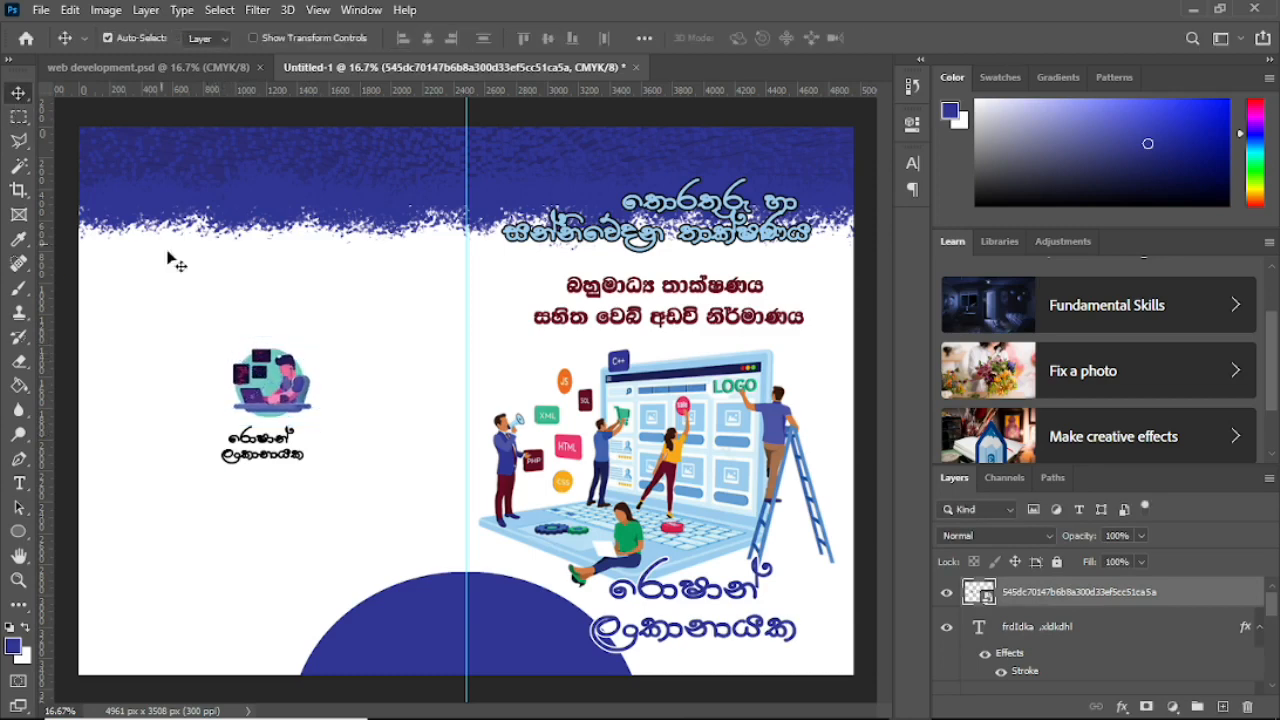
Step: Fine-tune the back-cover name's position, then bring up web development.psd
{"action": "left_click", "coordinate": [268, 442]}
{"action": "left_click_drag", "start_coordinate": [268, 442], "coordinate": [272, 447]}
{"action": "key", "text": "Left"}
{"action": "key", "text": "Left"}
{"action": "key", "text": "Left"}
{"action": "key", "text": "Left"}
{"action": "key", "text": "Left"}
{"action": "key", "text": "Left"}
{"action": "key", "text": "Left"}
{"action": "key", "text": "Left"}
{"action": "key", "text": "Left"}
{"action": "key", "text": "Left"}
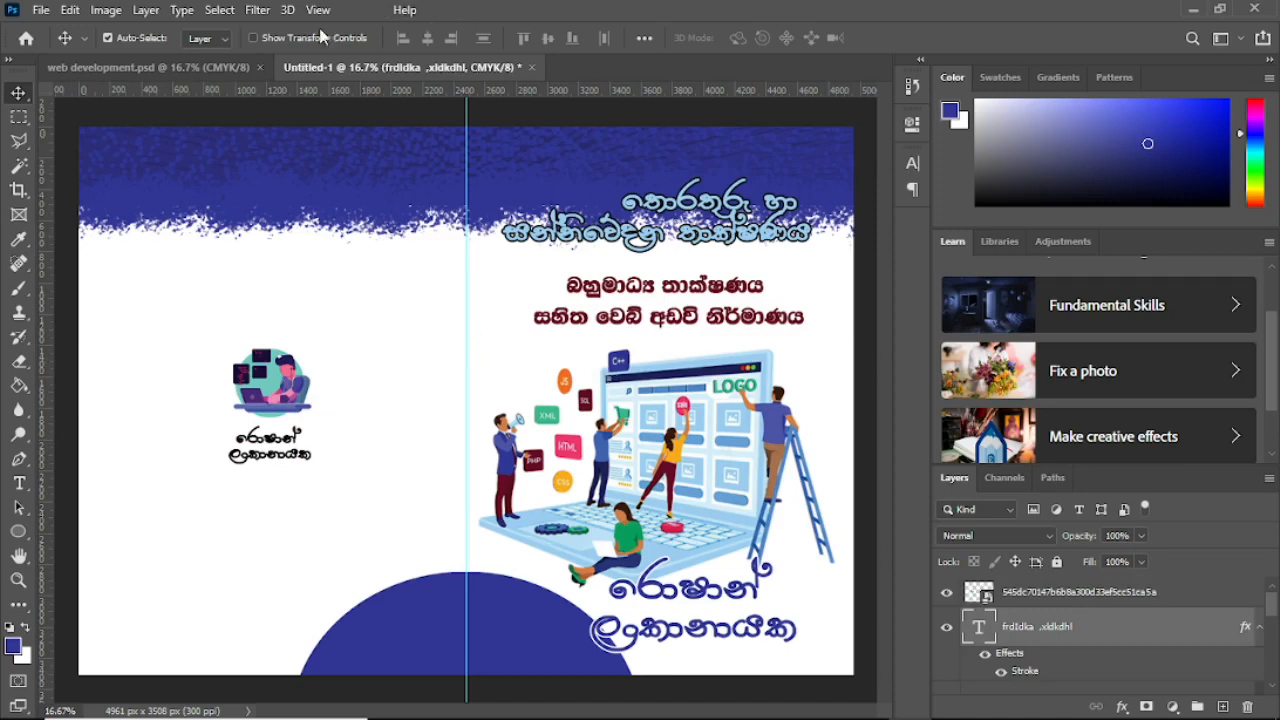
{"action": "left_click", "coordinate": [202, 67]}
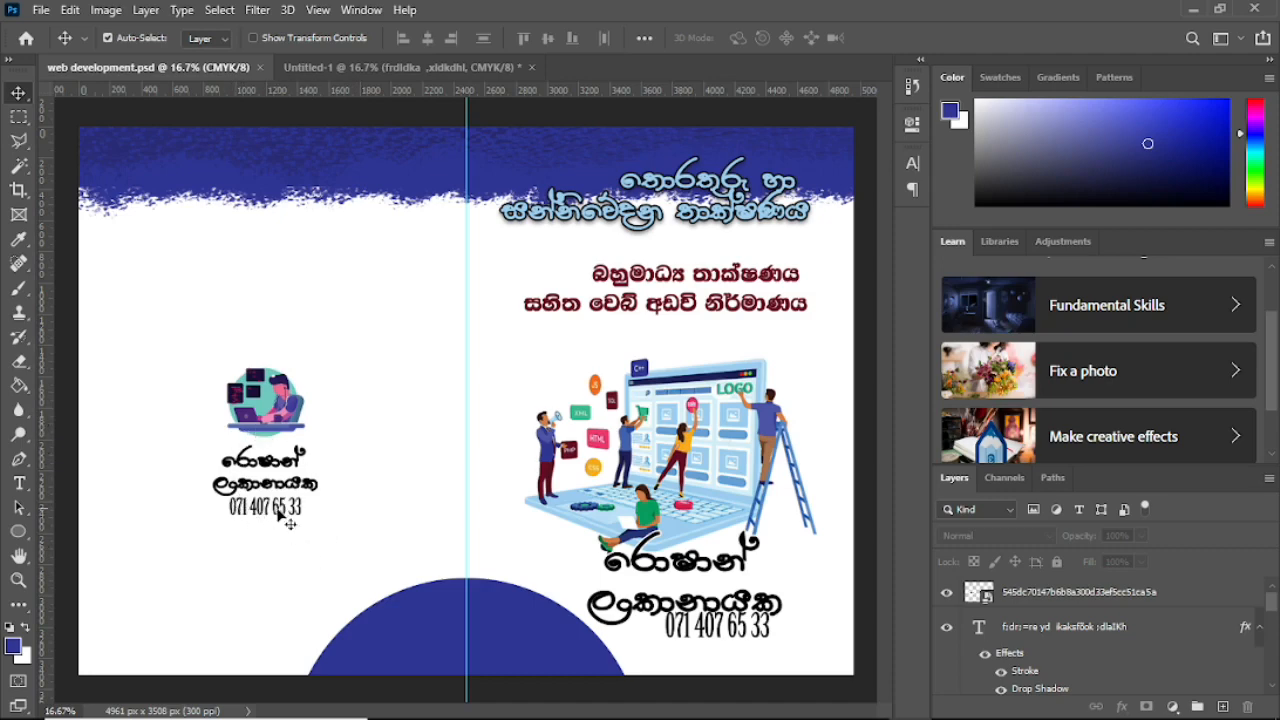
Step: On Untitled-1's back cover, type the contact phone number in Birch Std
{"action": "left_click", "coordinate": [358, 70]}
{"action": "left_click", "coordinate": [17, 484]}
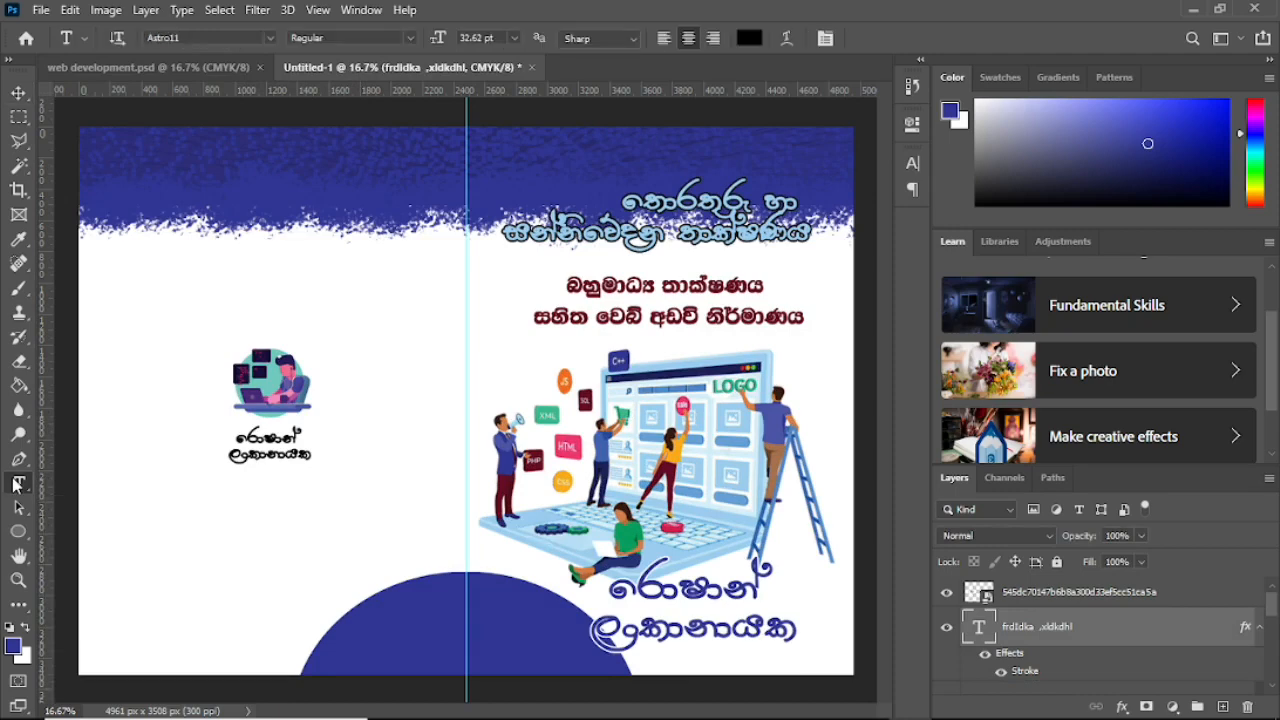
{"action": "left_click", "coordinate": [203, 510]}
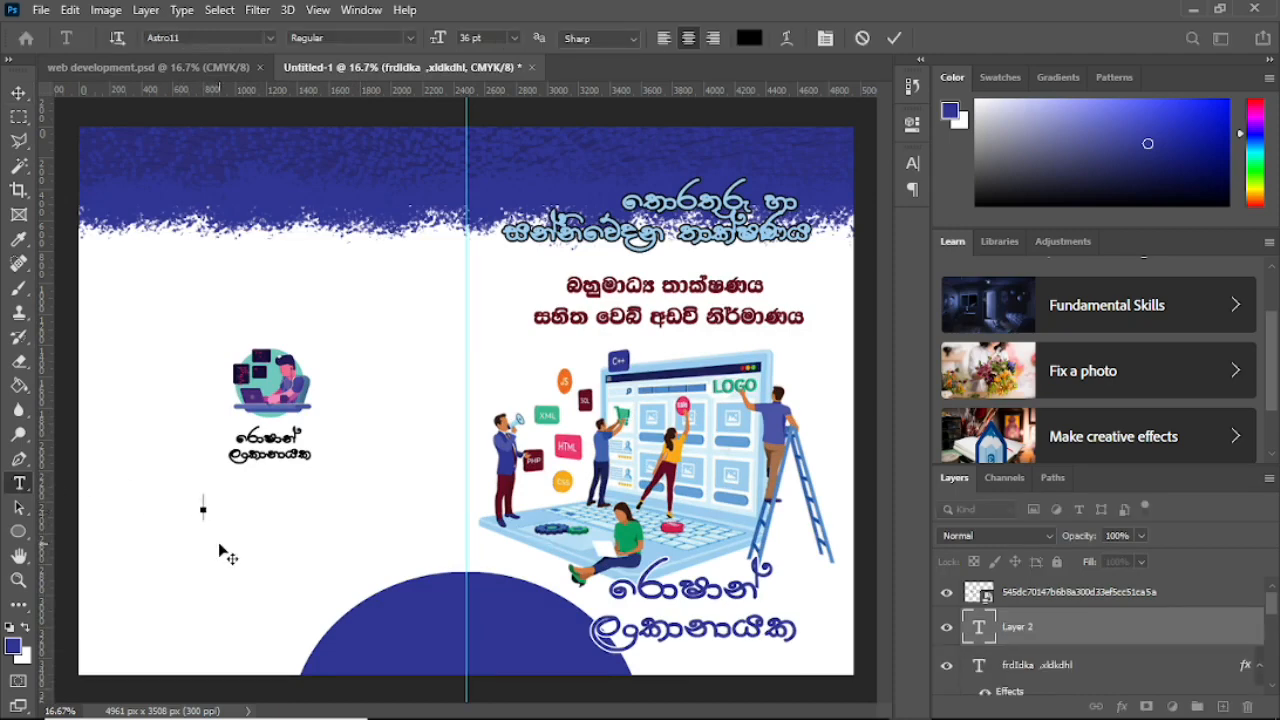
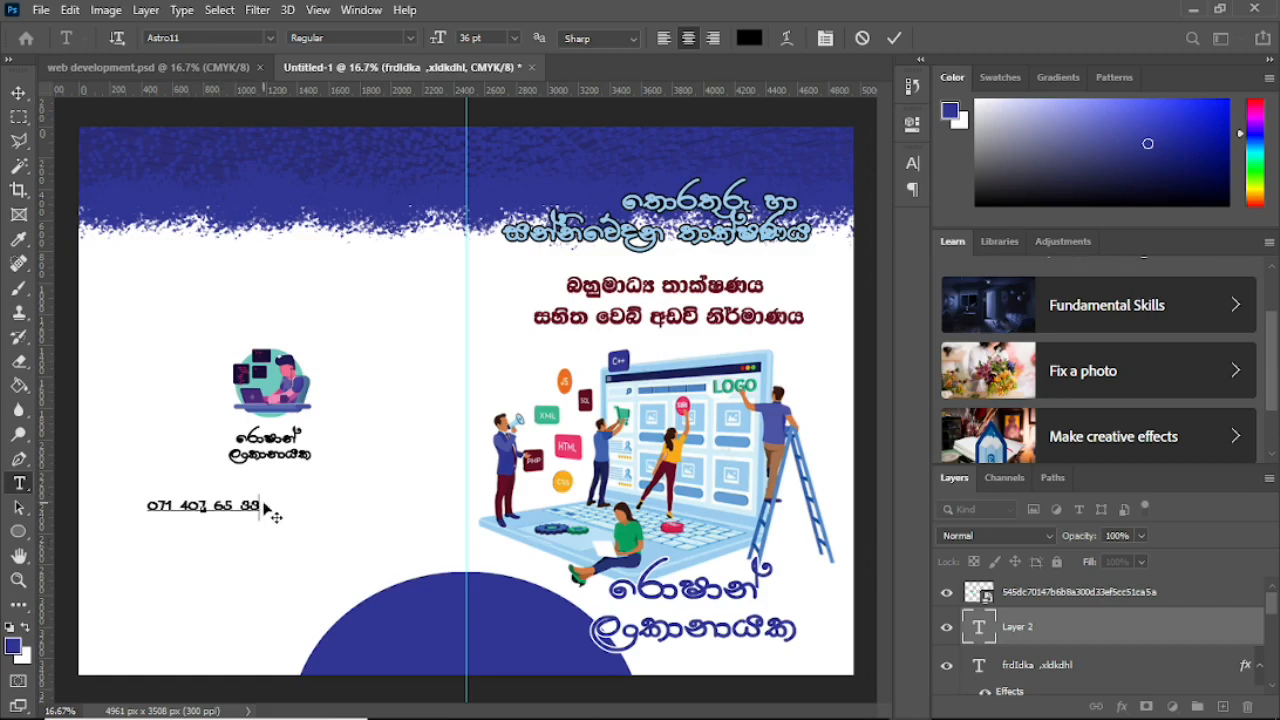
{"action": "left_click_drag", "start_coordinate": [260, 505], "coordinate": [55, 488]}
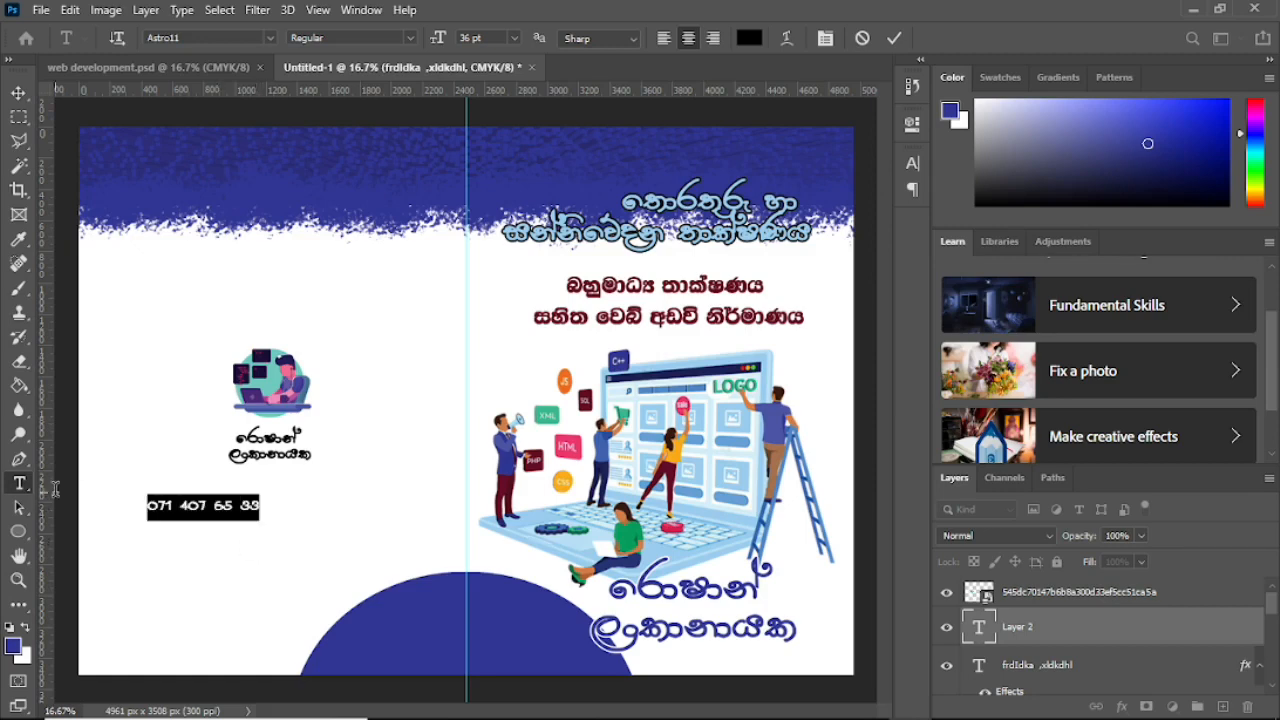
{"action": "left_click", "coordinate": [269, 37]}
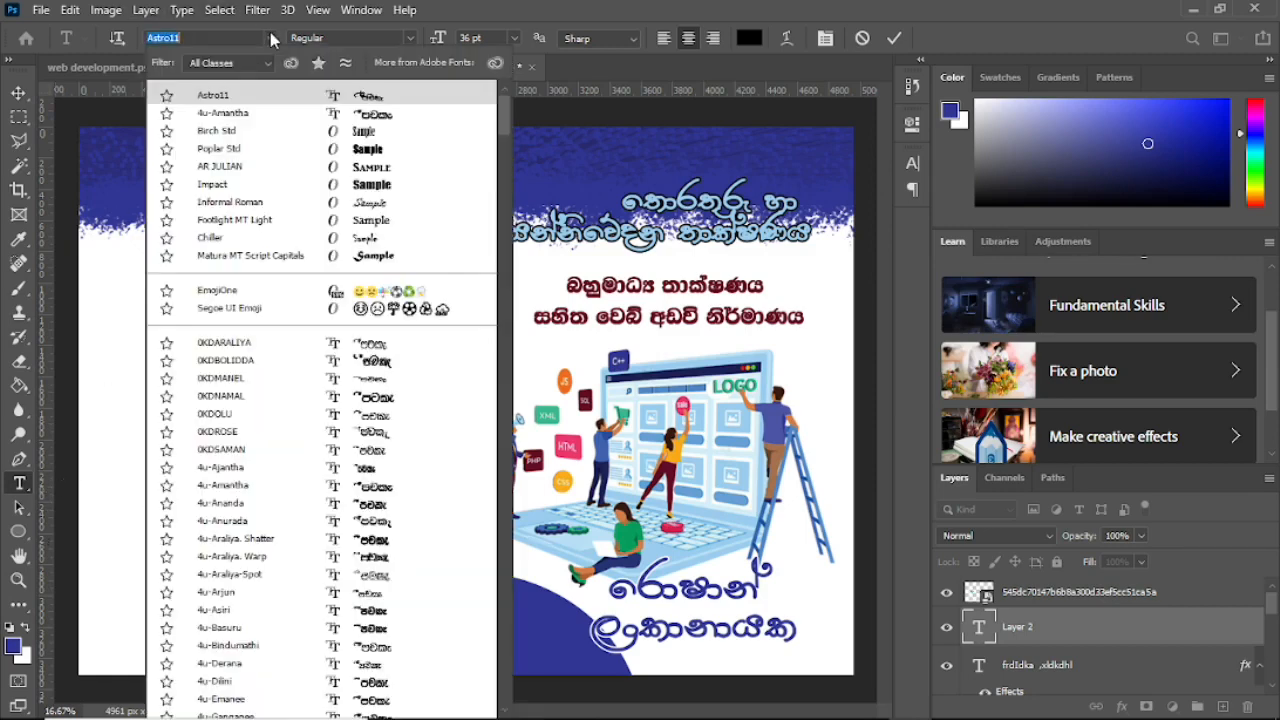
{"action": "left_click", "coordinate": [306, 132]}
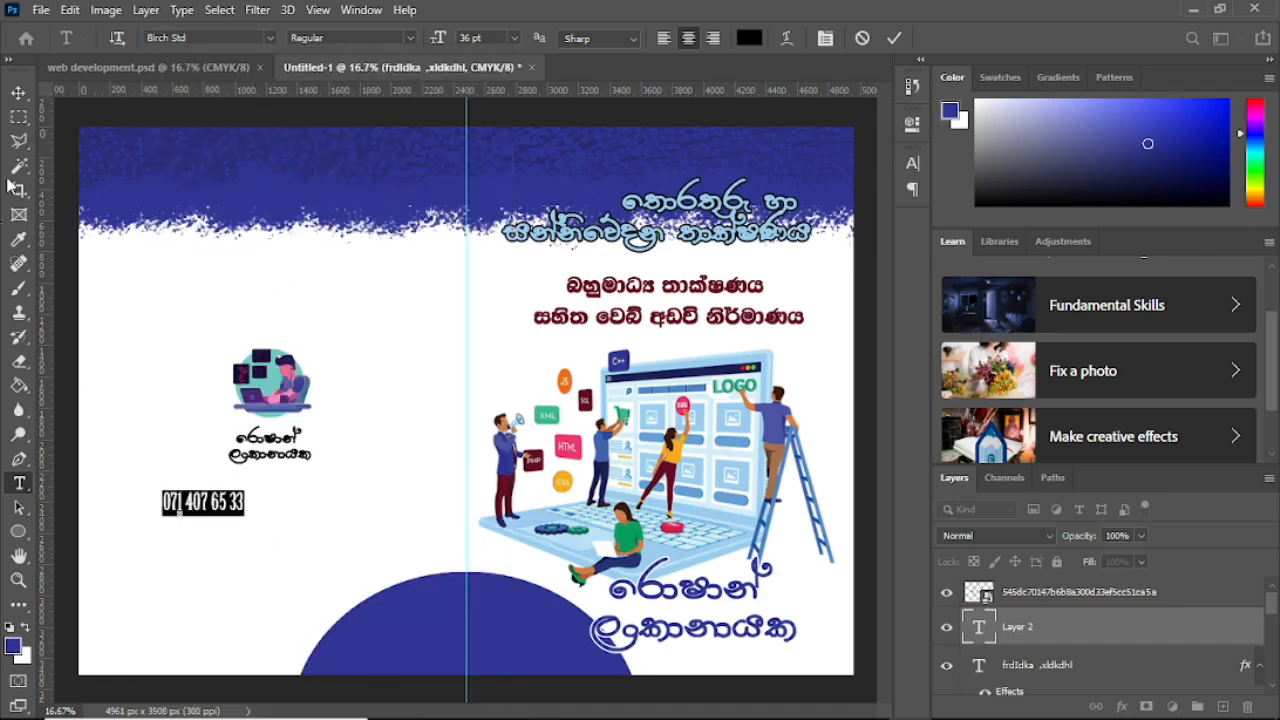
{"action": "left_click", "coordinate": [18, 92]}
Step: Position the phone number under the back-cover name and copy it beneath the front-cover author name
{"action": "left_click_drag", "start_coordinate": [197, 511], "coordinate": [280, 472]}
{"action": "key", "text": "Right"}
{"action": "key", "text": "Right"}
{"action": "key", "text": "Right"}
{"action": "key", "text": "Right"}
{"action": "key", "text": "Right"}
{"action": "key", "text": "Right"}
{"action": "key", "text": "Right"}
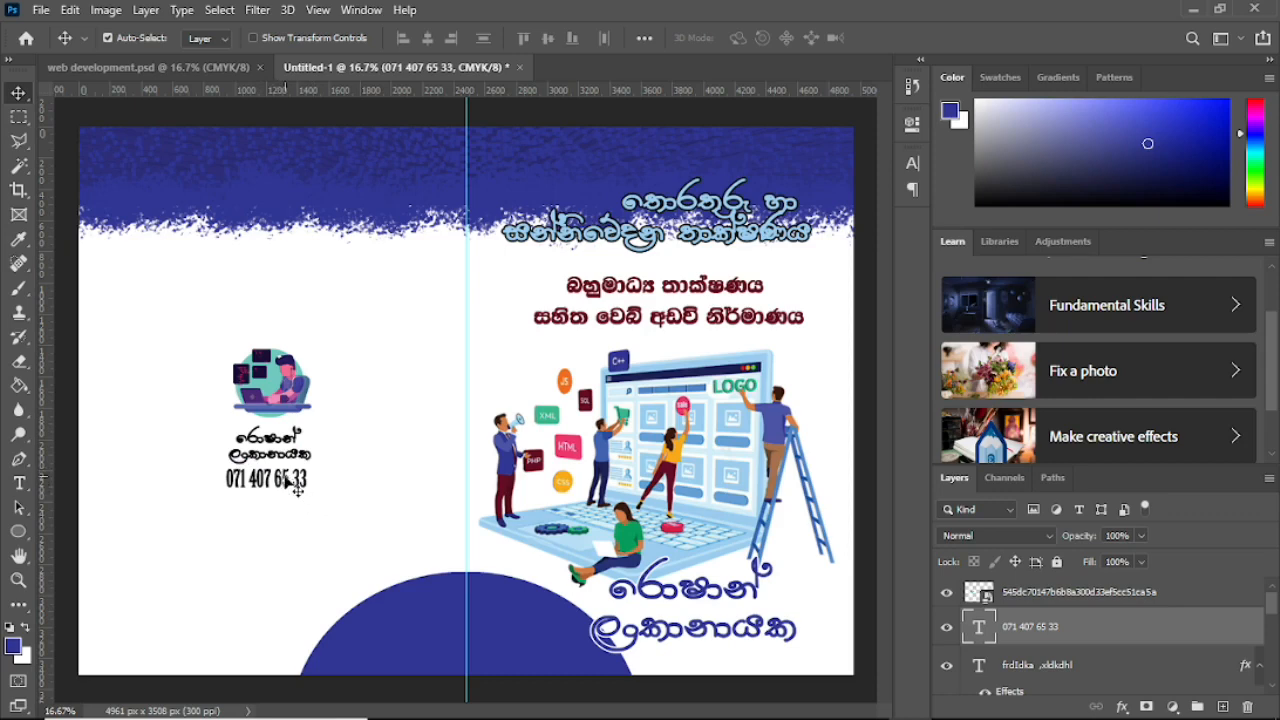
{"action": "left_click_drag", "start_coordinate": [283, 482], "coordinate": [384, 548]}
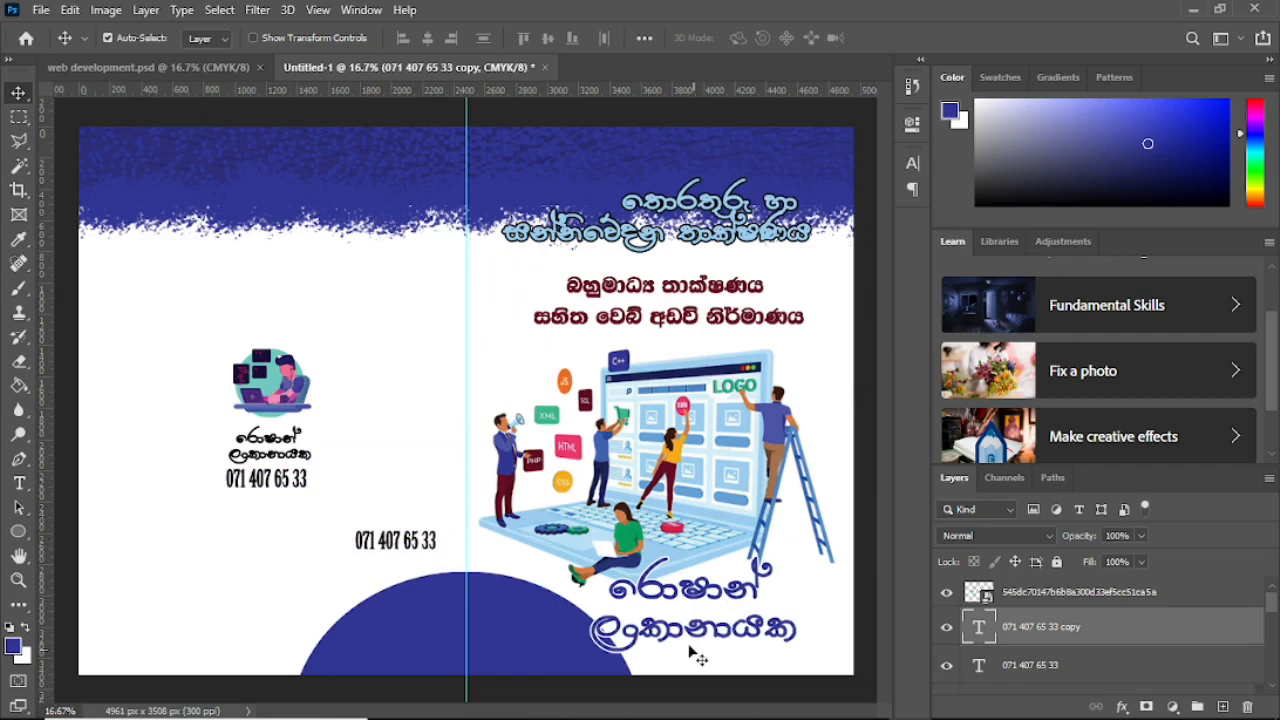
{"action": "left_click_drag", "start_coordinate": [401, 543], "coordinate": [749, 657]}
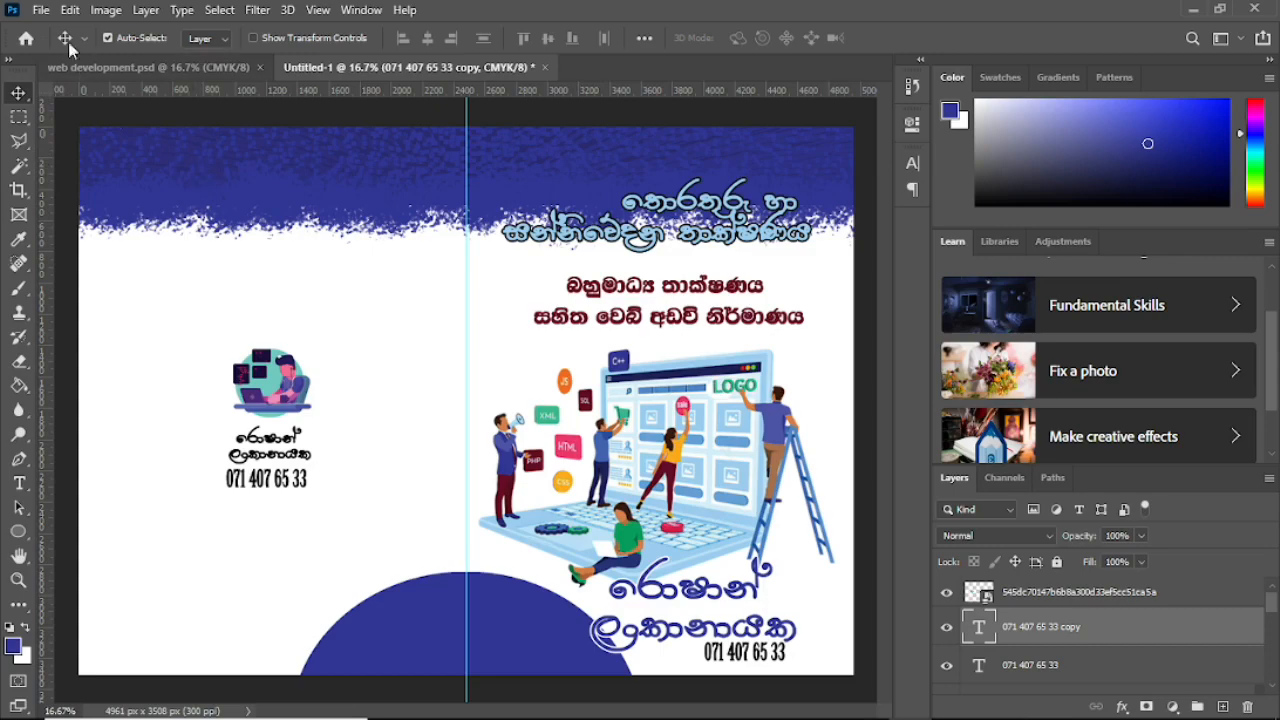
Step: Save the spread on this computer as abc.psd, accepting the Photoshop format options
{"action": "left_click", "coordinate": [41, 10]}
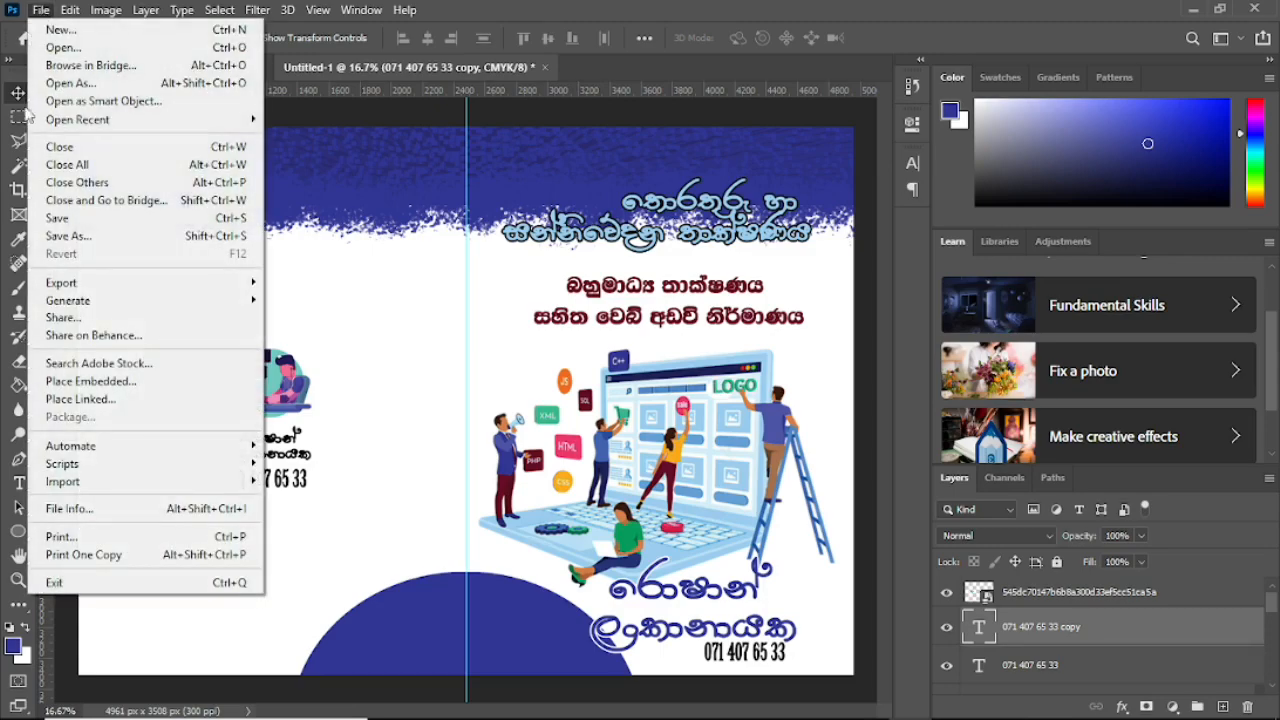
{"action": "left_click", "coordinate": [58, 218]}
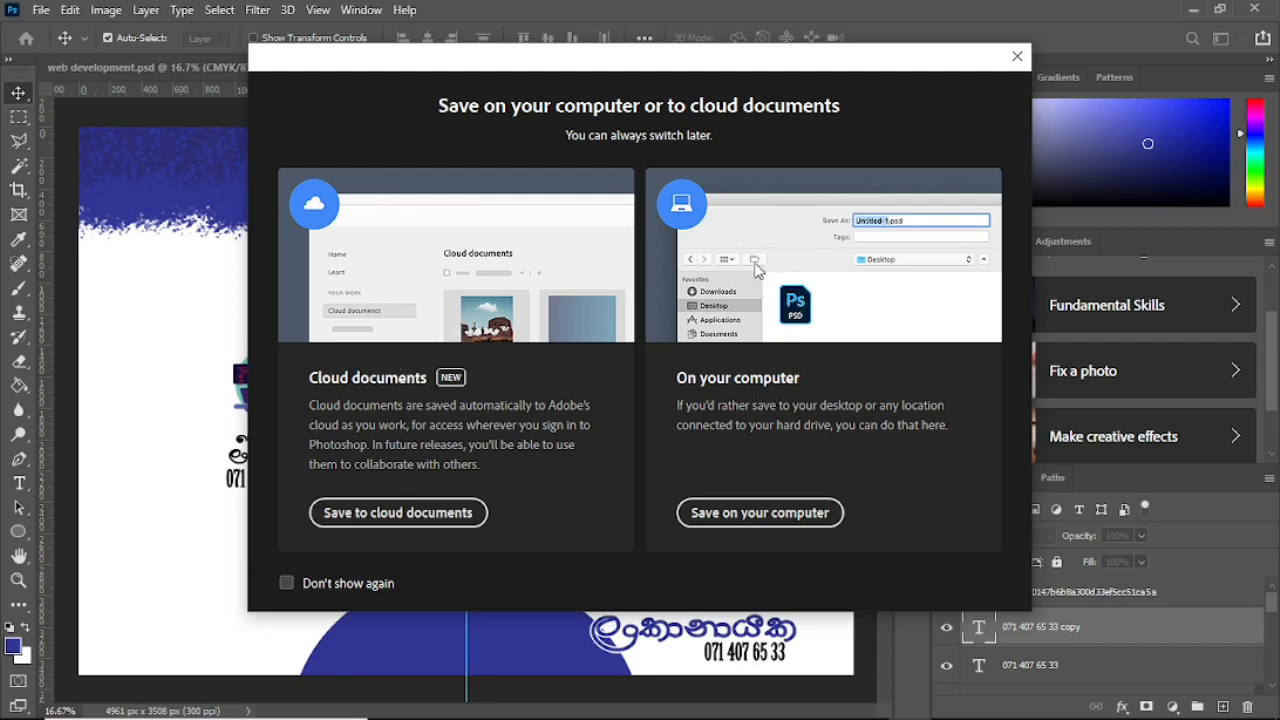
{"action": "left_click", "coordinate": [752, 514]}
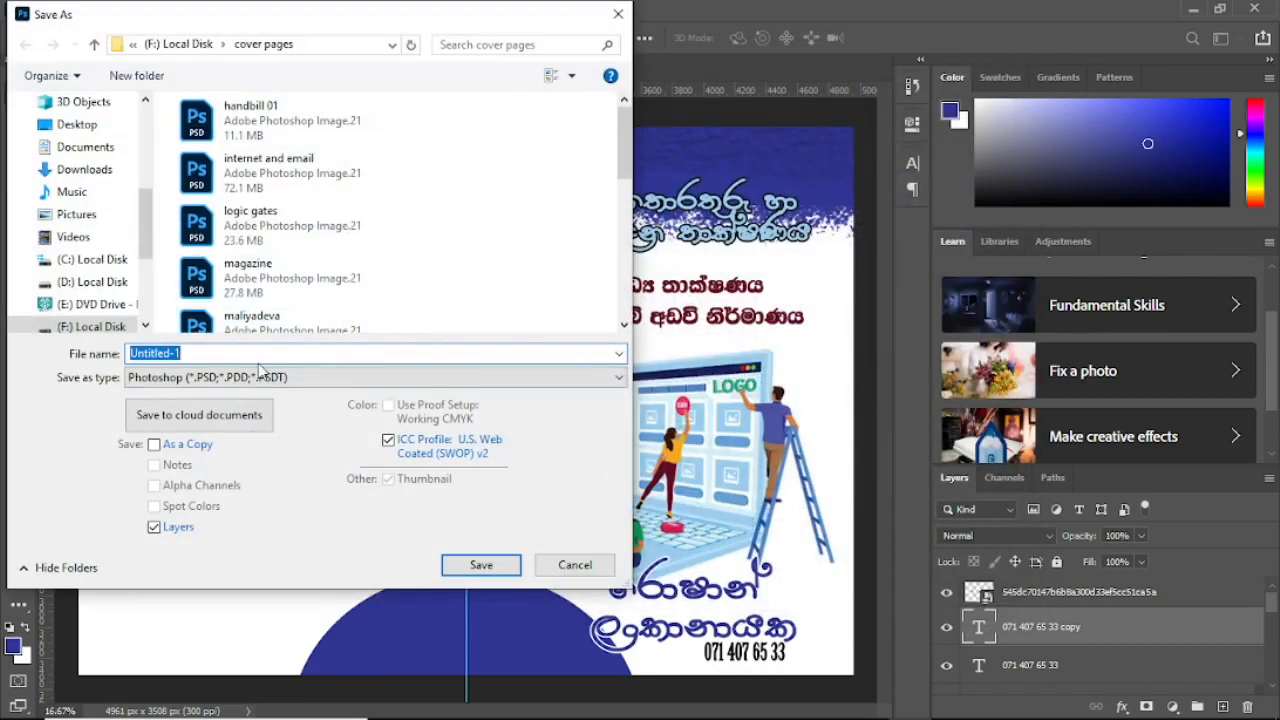
{"action": "left_click", "coordinate": [203, 353]}
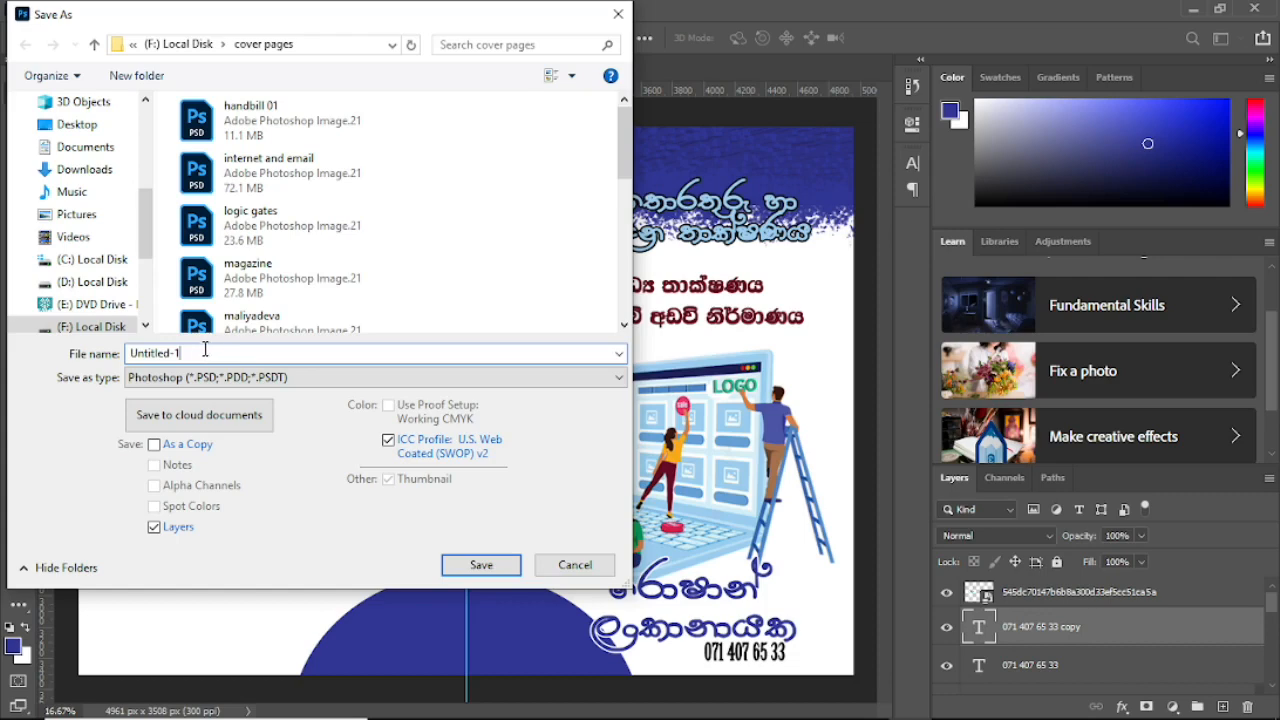
{"action": "left_click_drag", "start_coordinate": [209, 347], "coordinate": [112, 353]}
{"action": "type", "text": "abc"}
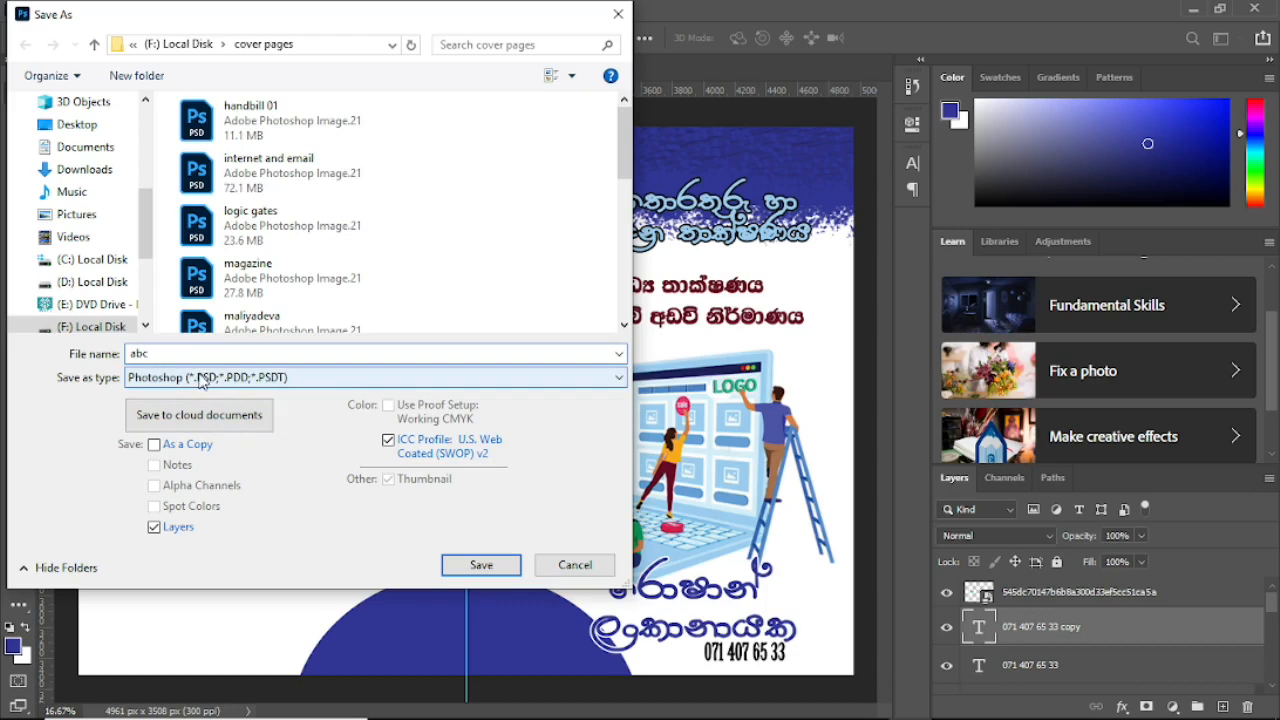
{"action": "left_click", "coordinate": [503, 568]}
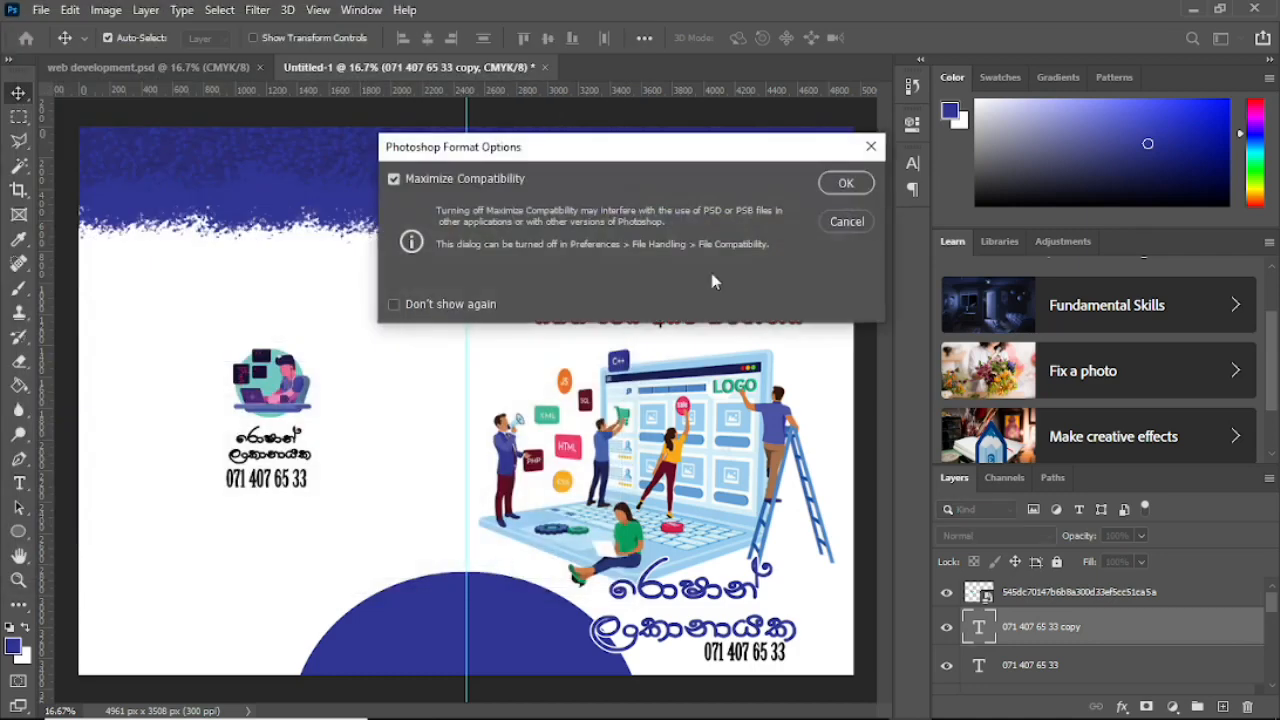
{"action": "left_click", "coordinate": [845, 184]}
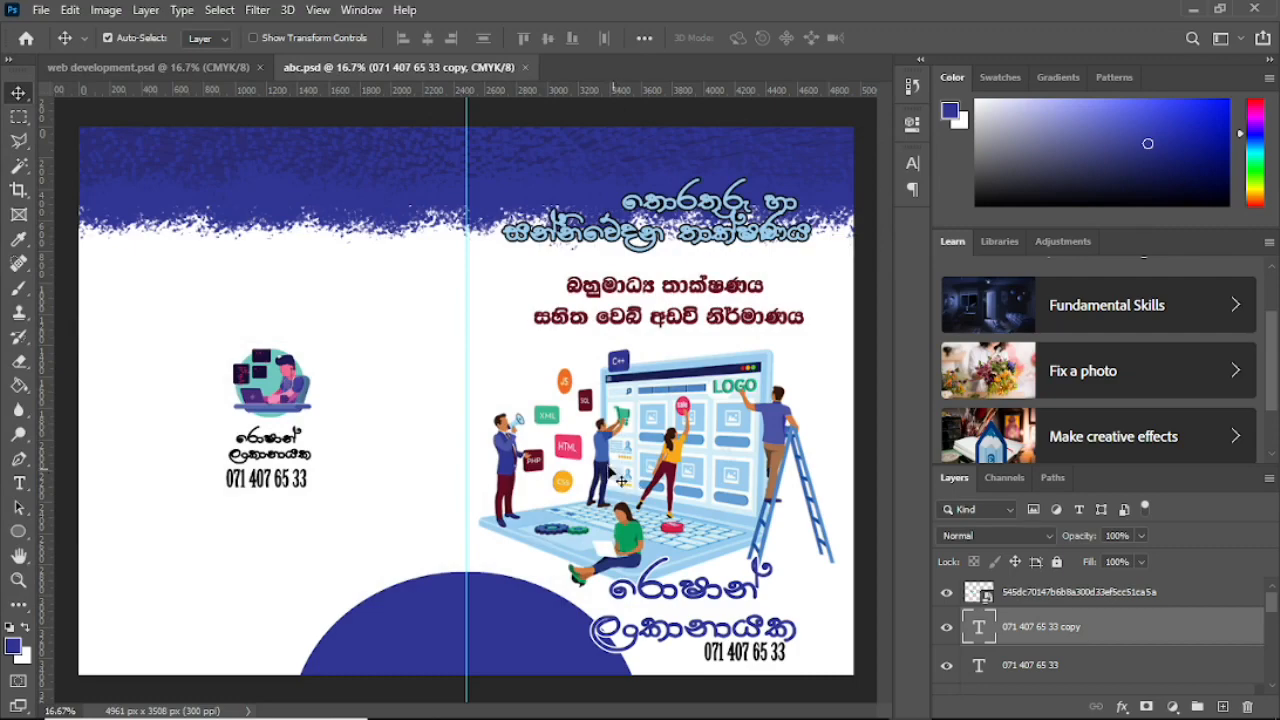
Step: Save a JPEG copy named abc with quality 11 (Maximum)
{"action": "left_click", "coordinate": [42, 11]}
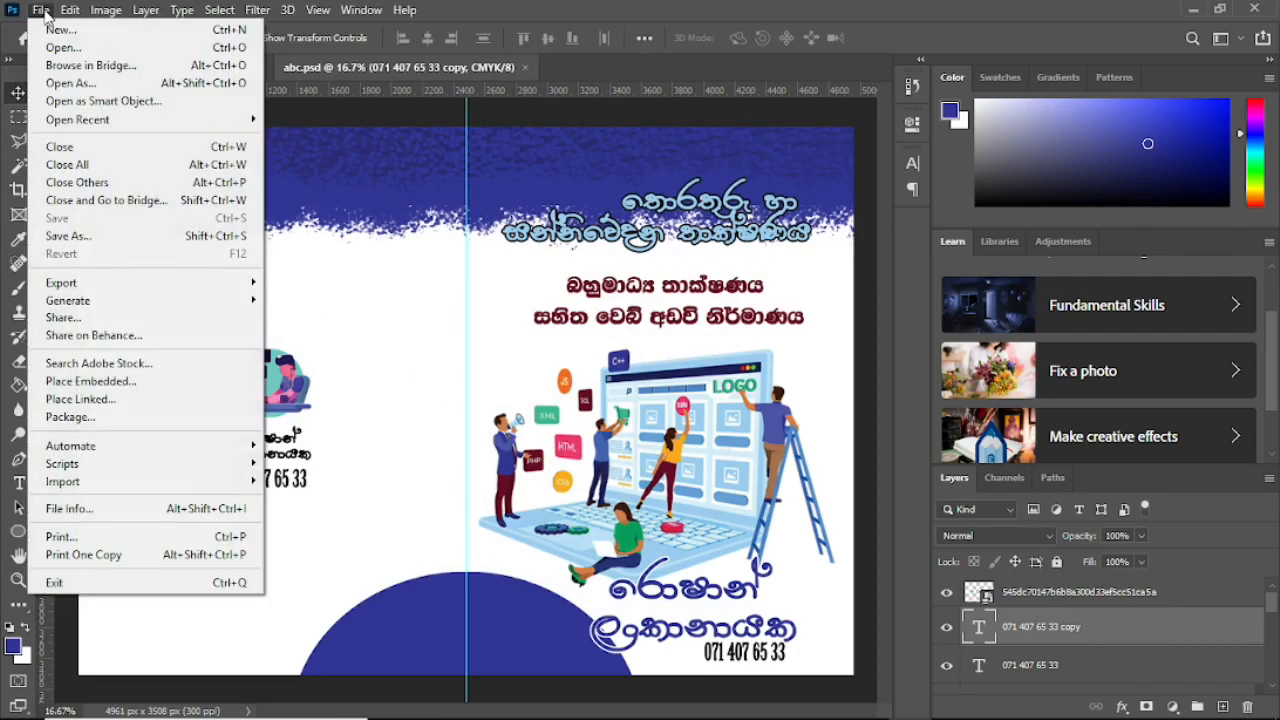
{"action": "left_click", "coordinate": [68, 236]}
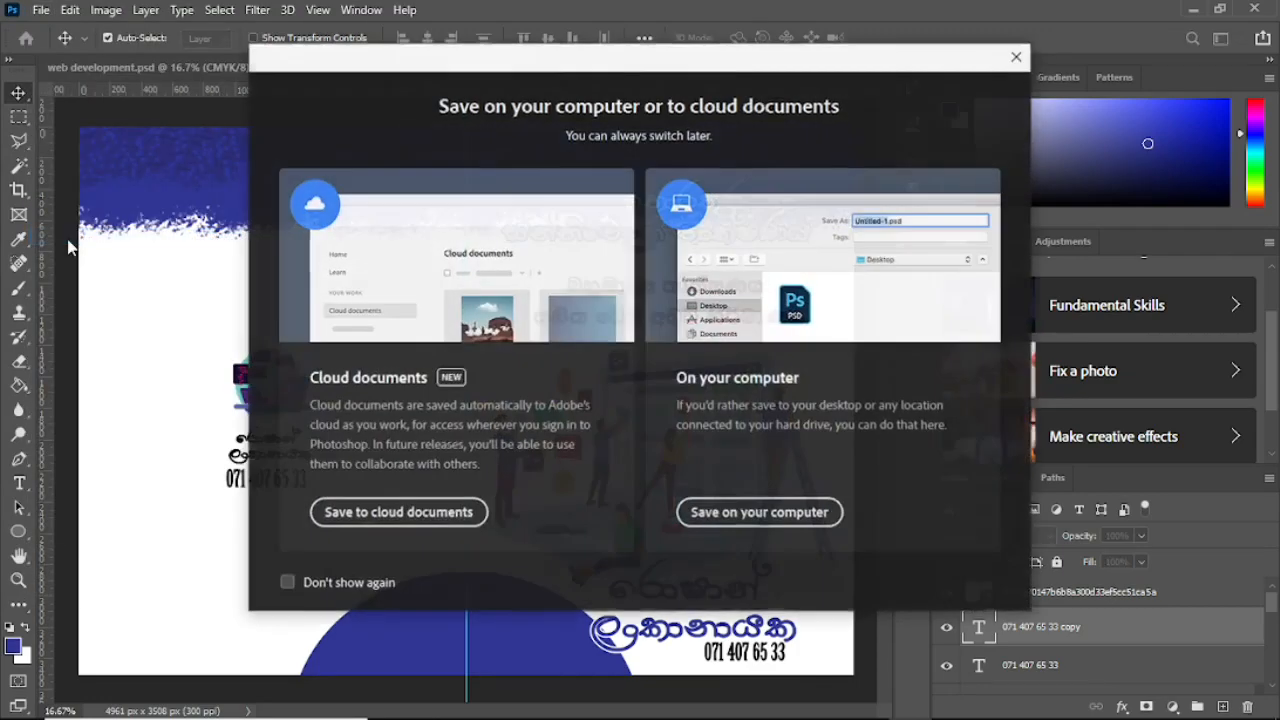
{"action": "left_click", "coordinate": [722, 513]}
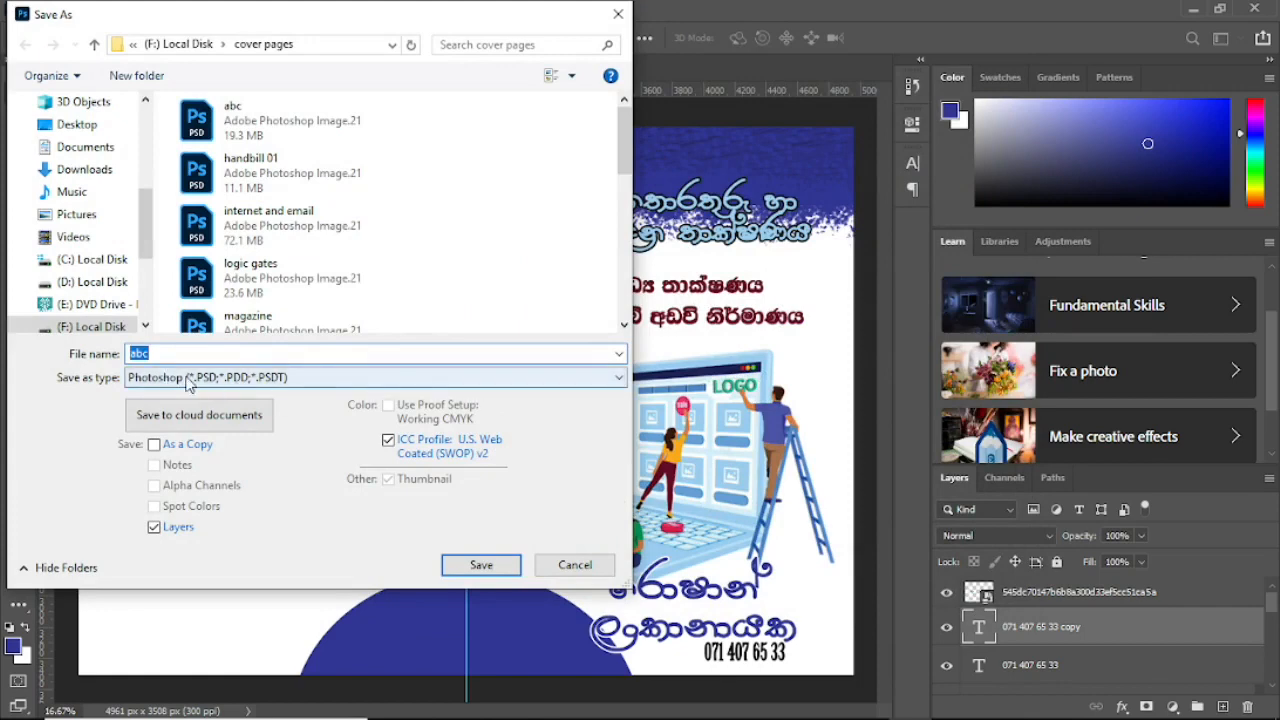
{"action": "left_click", "coordinate": [594, 380]}
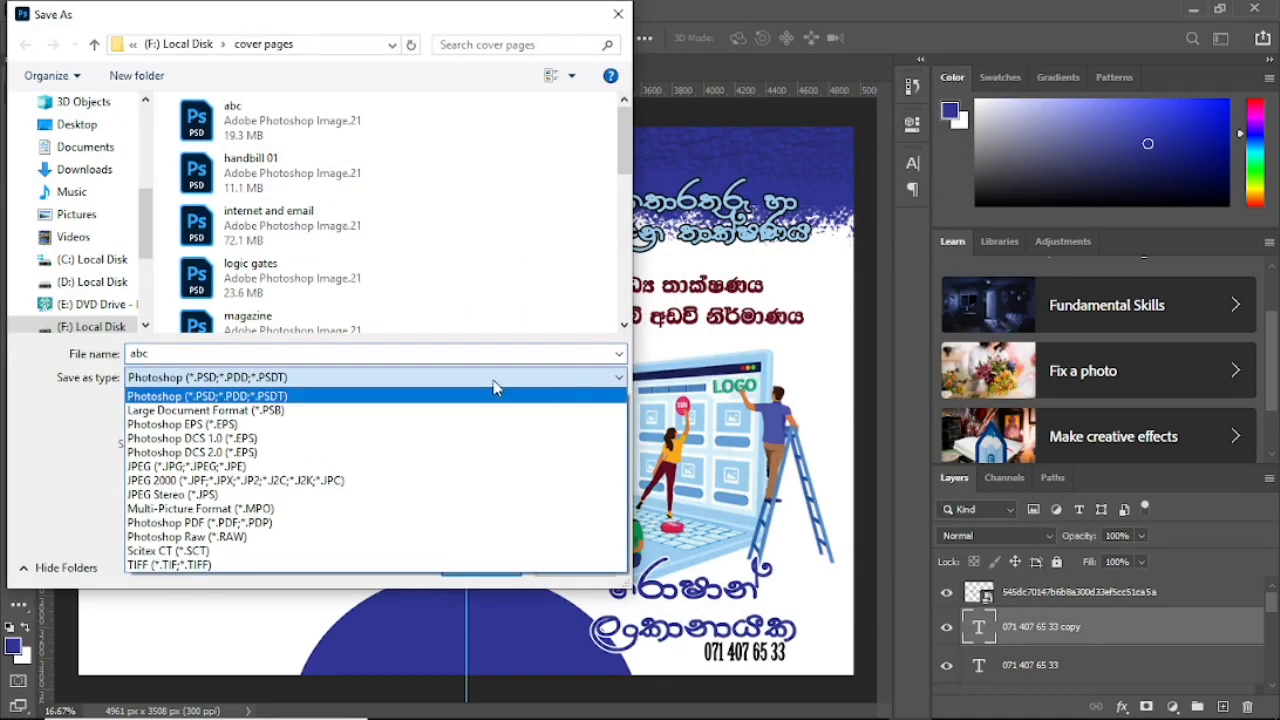
{"action": "left_click", "coordinate": [163, 467]}
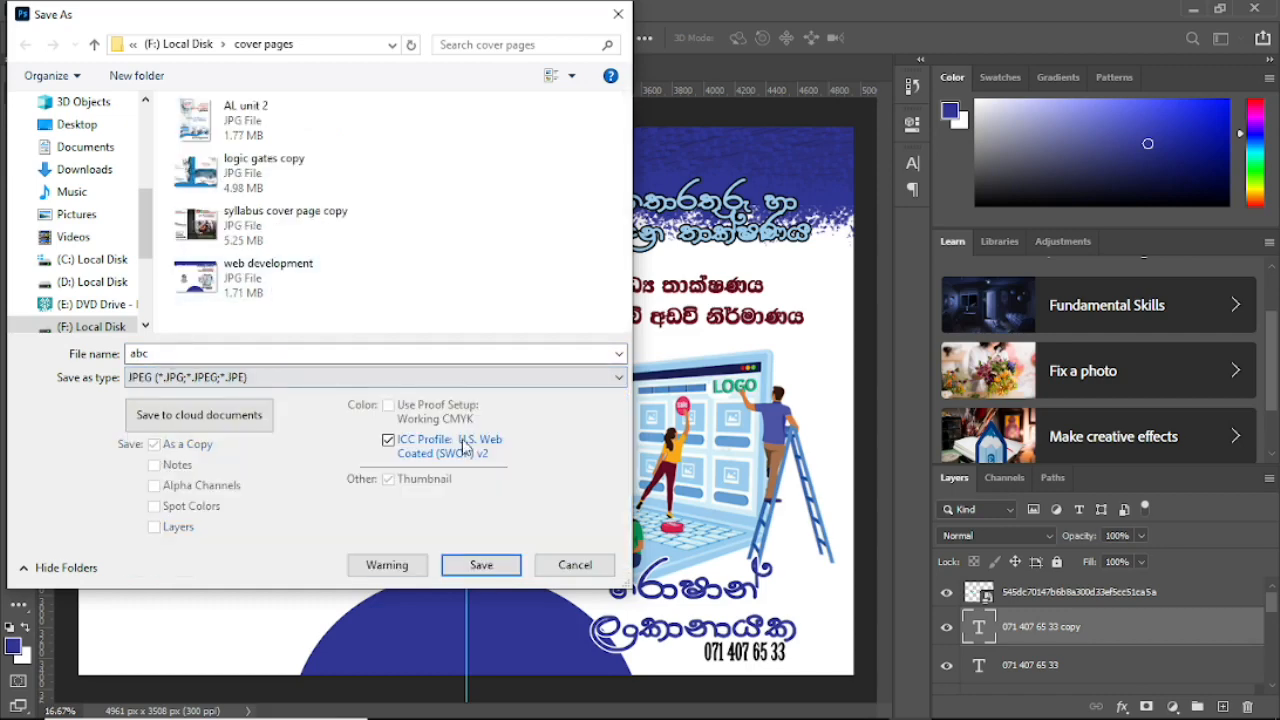
{"action": "left_click", "coordinate": [478, 565]}
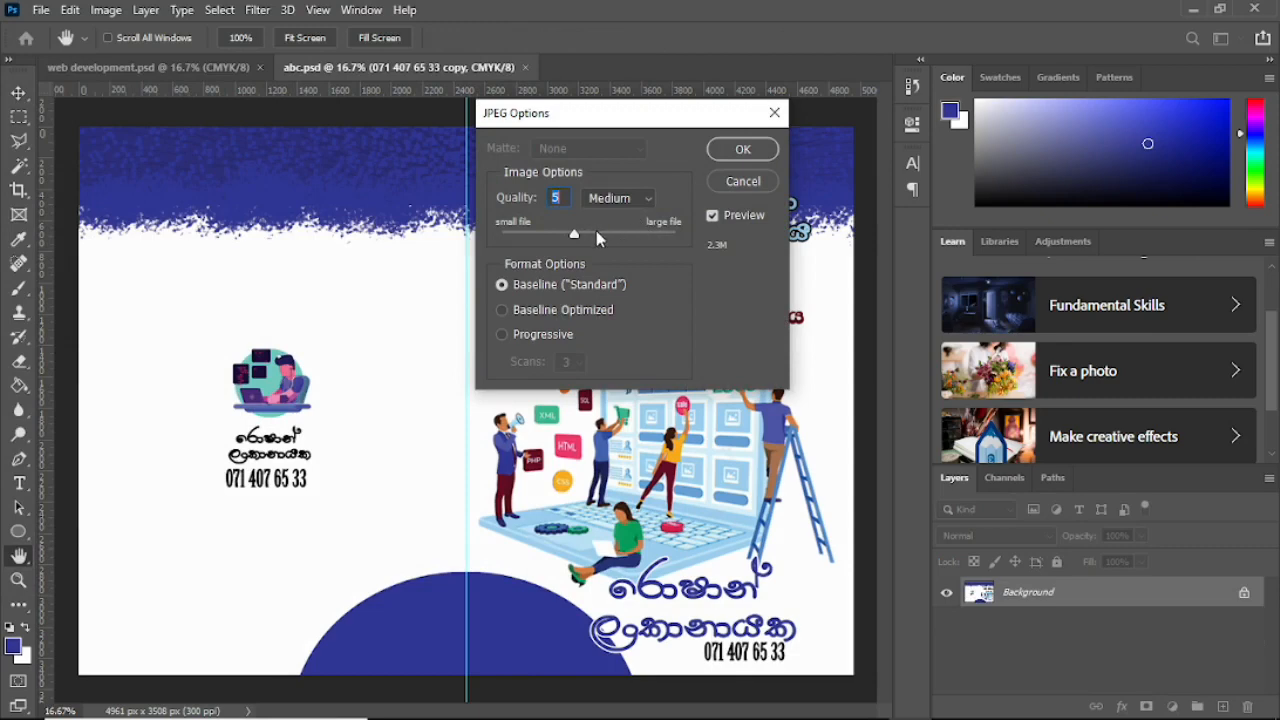
{"action": "left_click_drag", "start_coordinate": [575, 237], "coordinate": [673, 240]}
{"action": "mouse_move", "coordinate": [673, 238]}
{"action": "left_mouse_down"}
{"action": "mouse_move", "coordinate": [521, 242]}
{"action": "mouse_move", "coordinate": [677, 242]}
{"action": "left_mouse_up"}
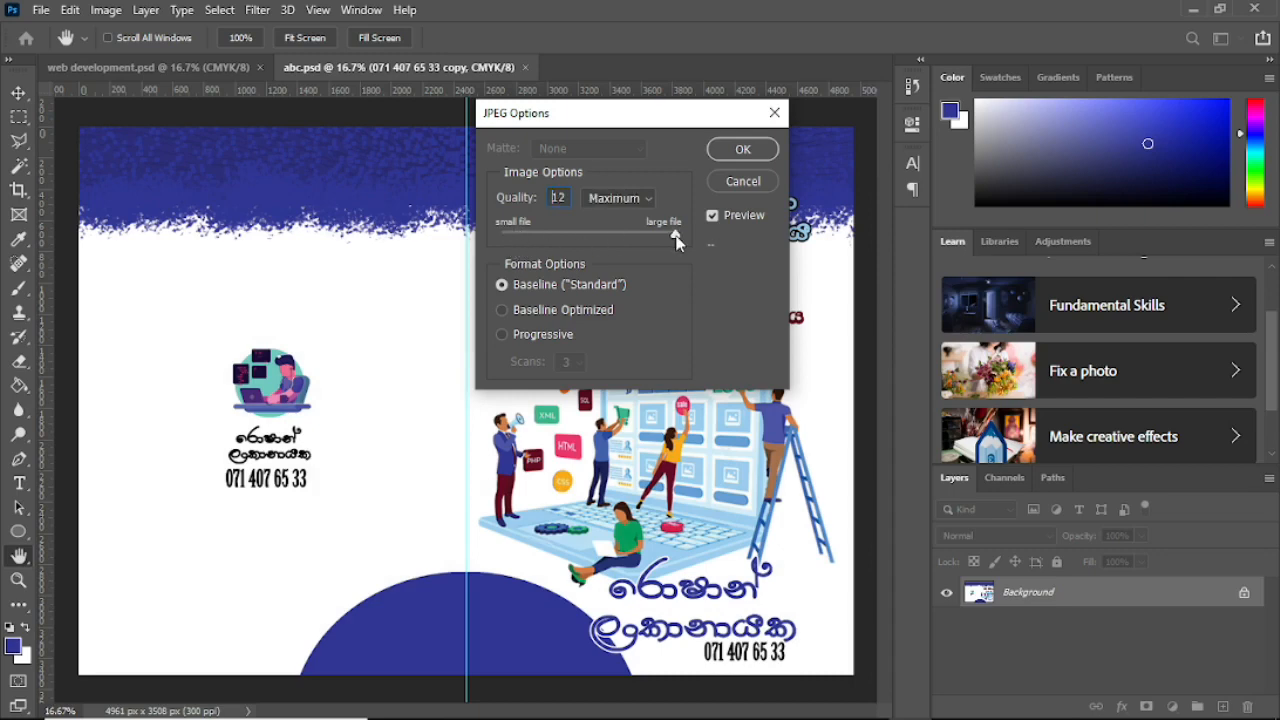
{"action": "left_click", "coordinate": [743, 149]}
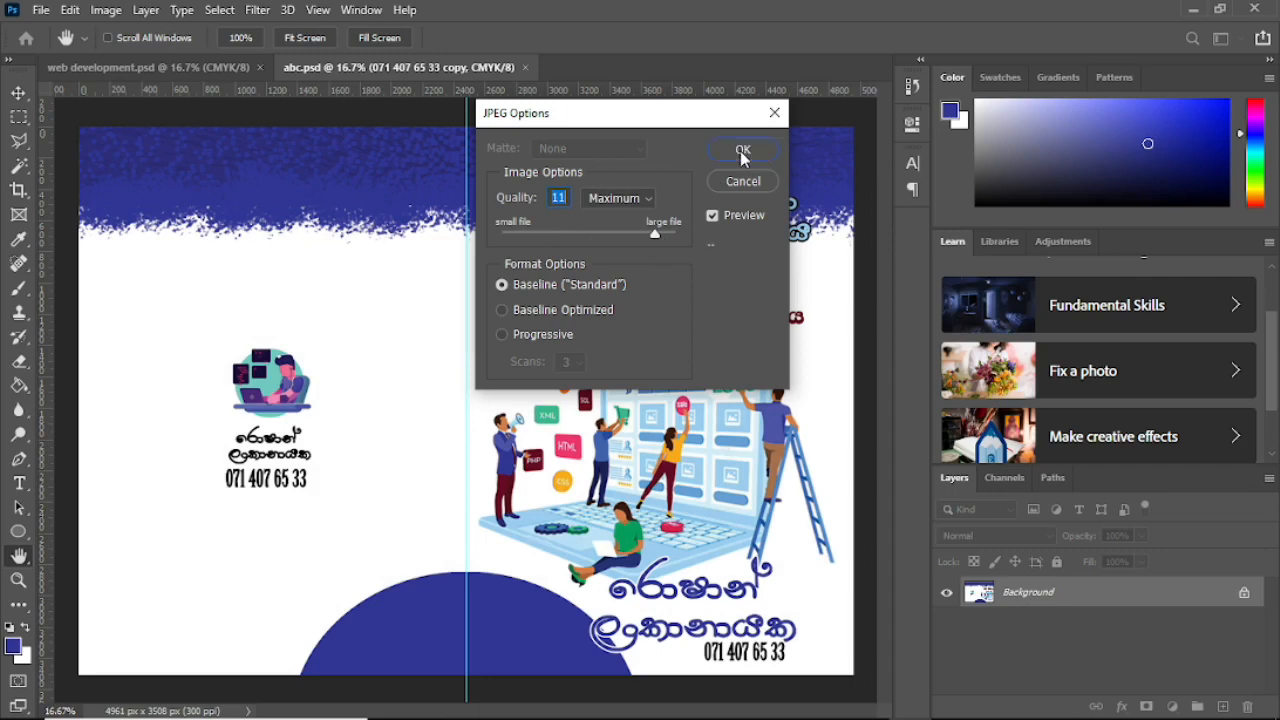